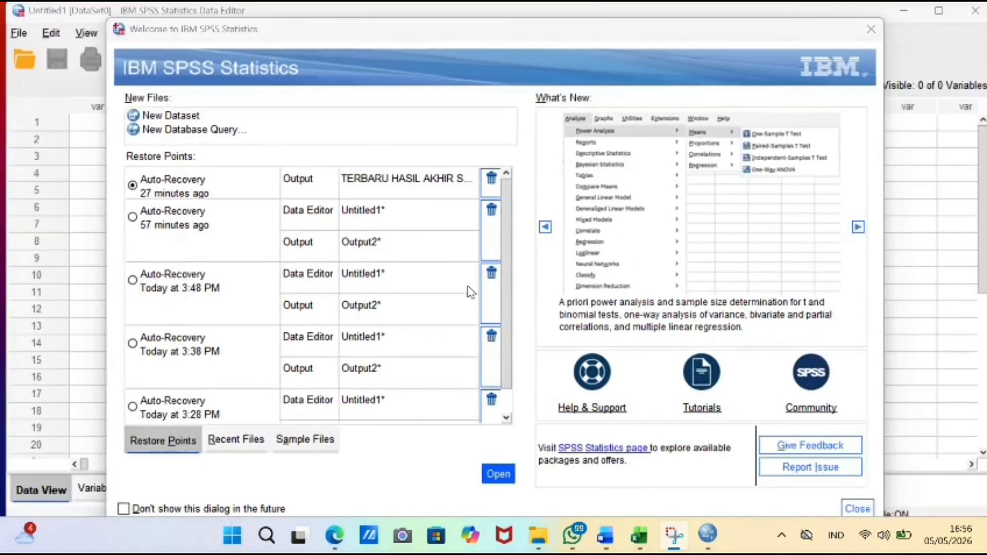
Dismiss the welcome dialog, switch to the Excel workbook and copy the item scores in A1:J30.
left_click(871, 27)
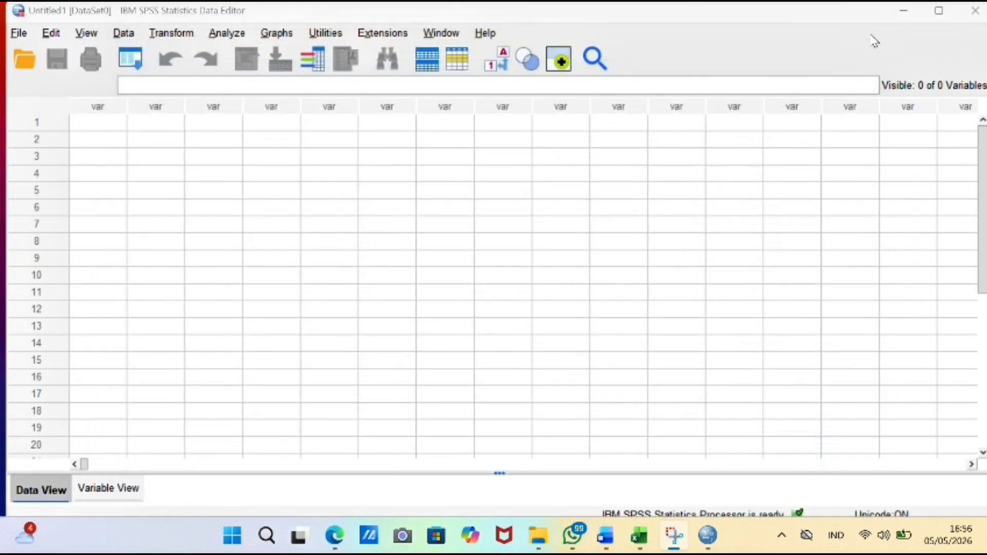
left_click(639, 535)
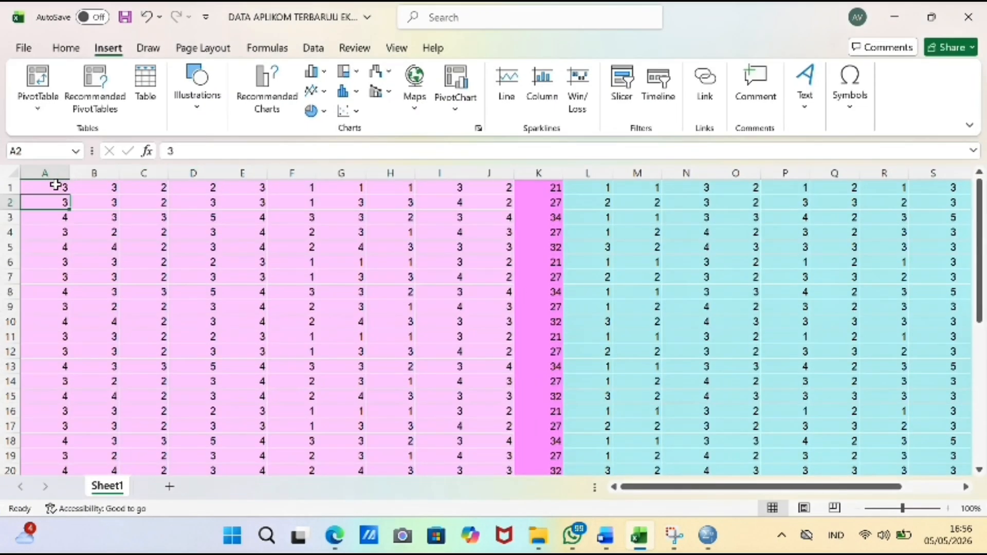
left_click_drag(48, 187, 508, 441)
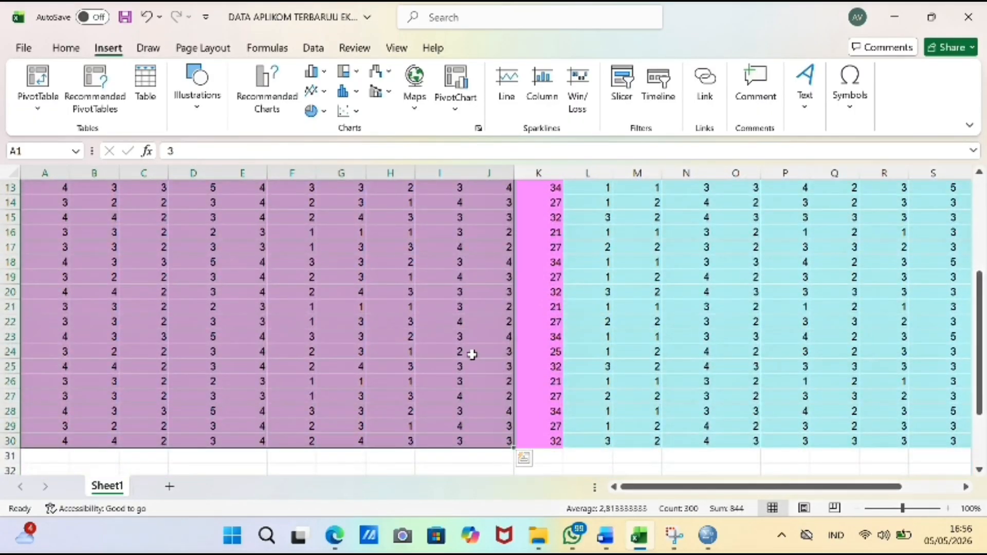
key("ctrl+c")
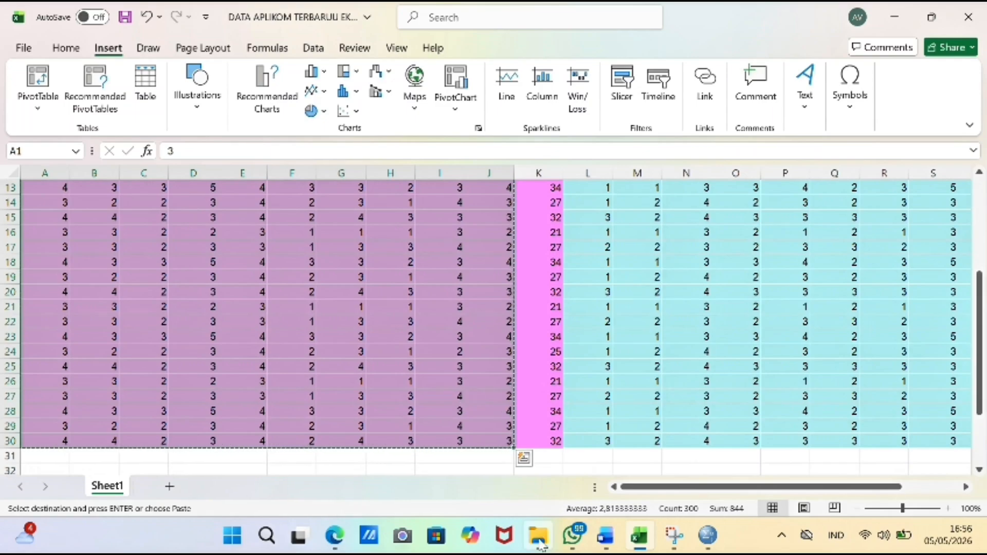
Switch to SPSS, paste the copied scores into the empty dataset from row 1 of the first column, and check the rows.
left_click(716, 542)
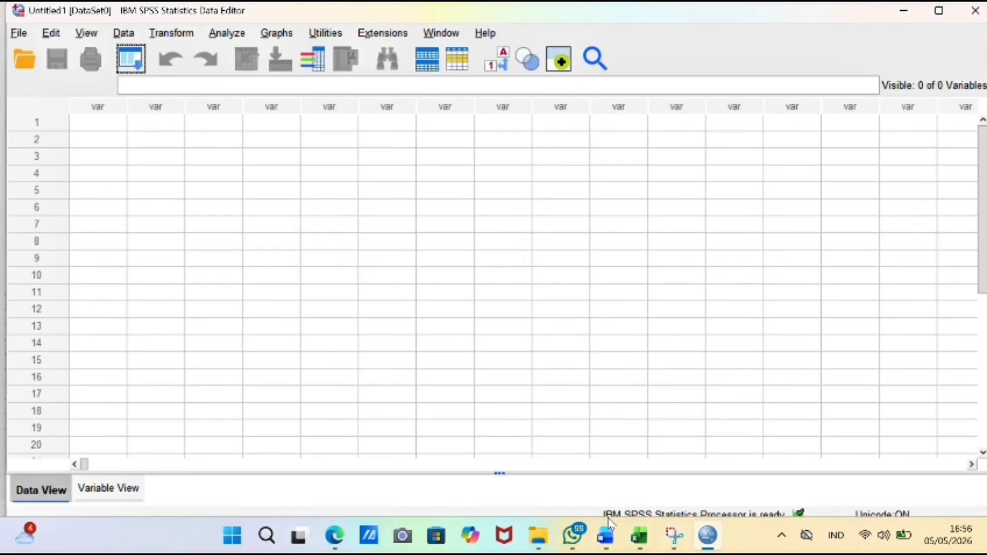
left_click(112, 126)
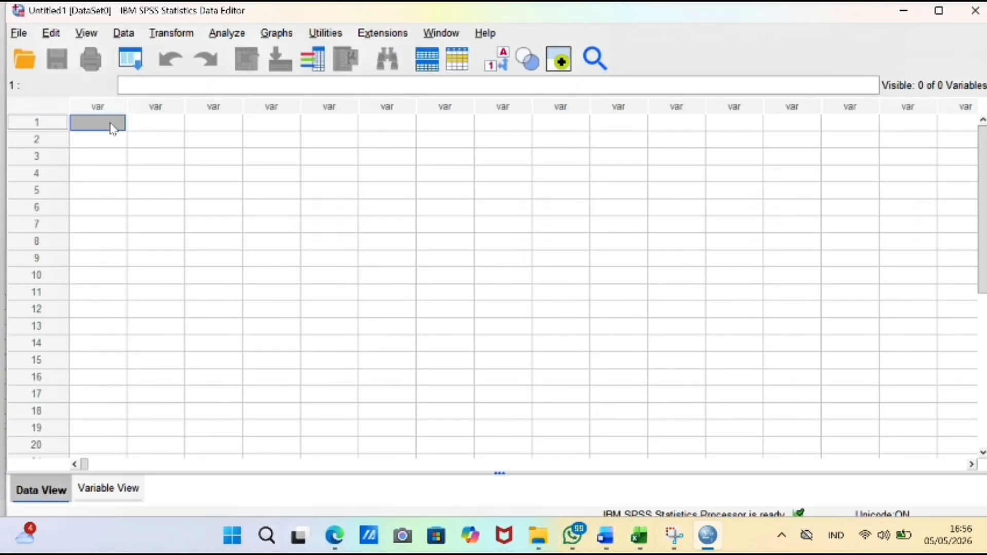
key("ctrl+v")
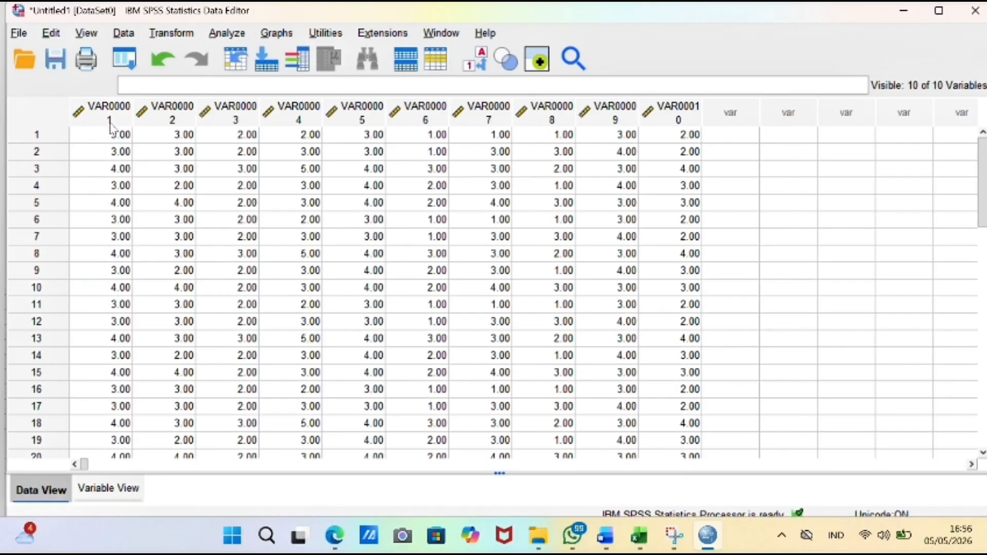
scroll(188, 229, "down", 2)
scroll(190, 229, "down", 5)
scroll(194, 229, "up", 7)
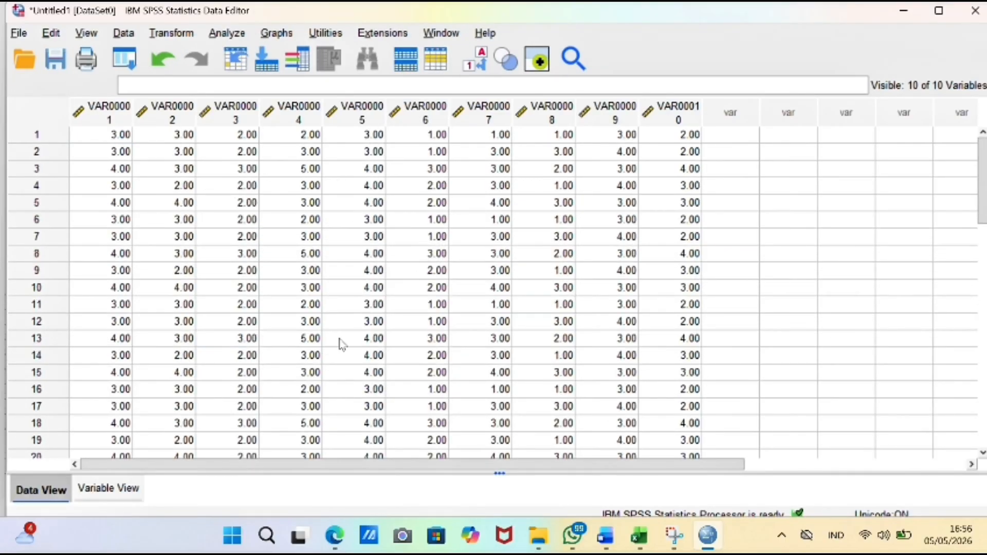
scroll(340, 344, "down", 4)
scroll(340, 345, "down", 1)
scroll(341, 345, "up", 5)
left_click(416, 29)
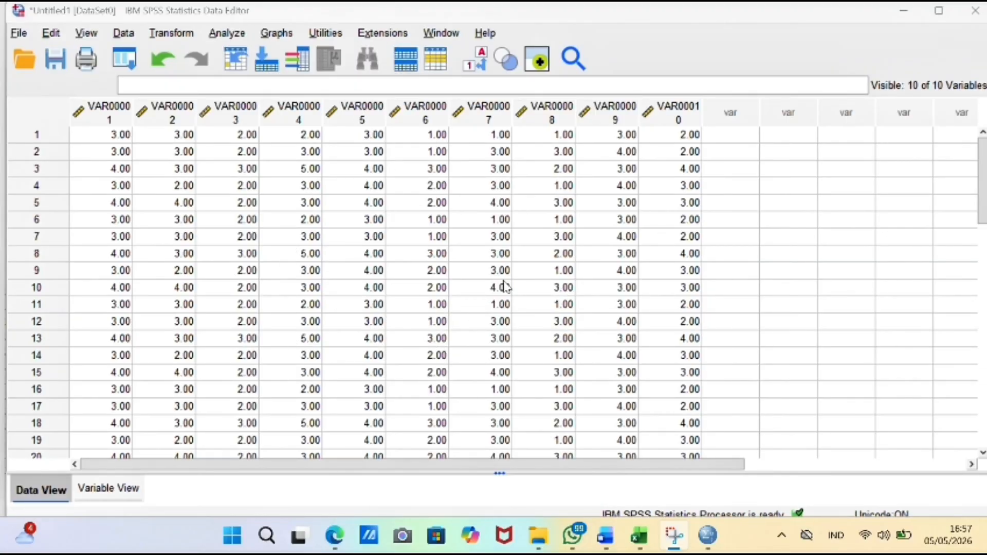
Switch back to the Excel workbook and copy the second block of item scores in L1:U30.
mouse_move(638, 541)
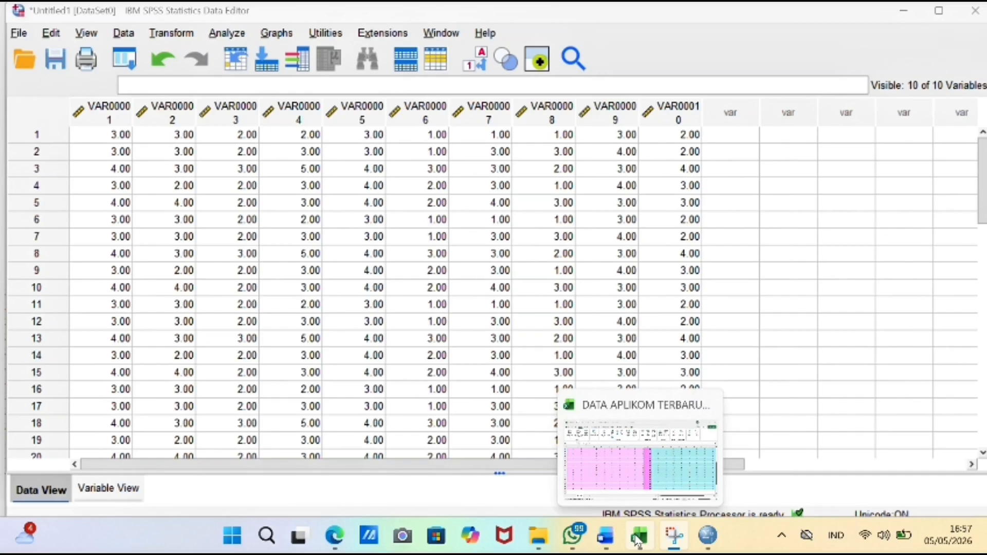
left_click(638, 539)
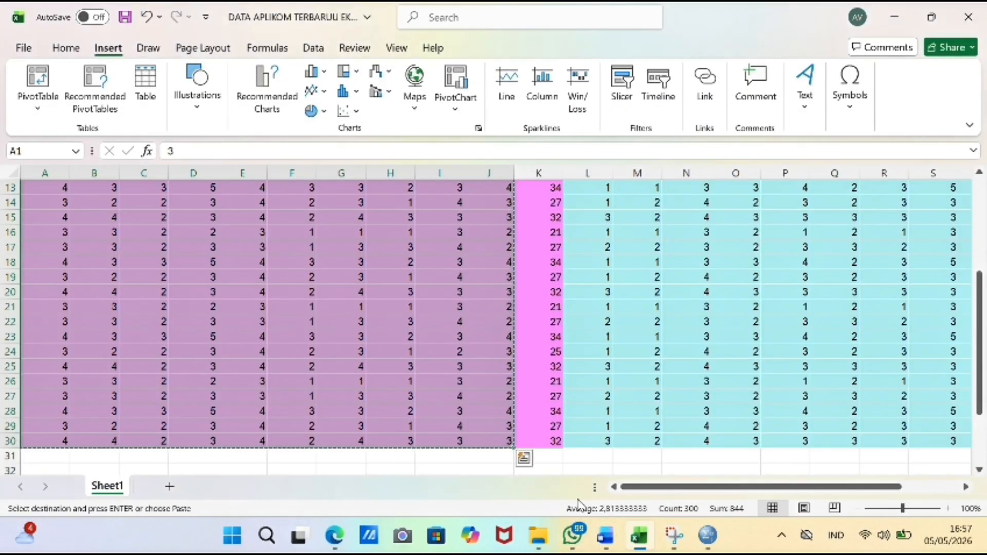
scroll(637, 356, "up", 4)
left_click(637, 365)
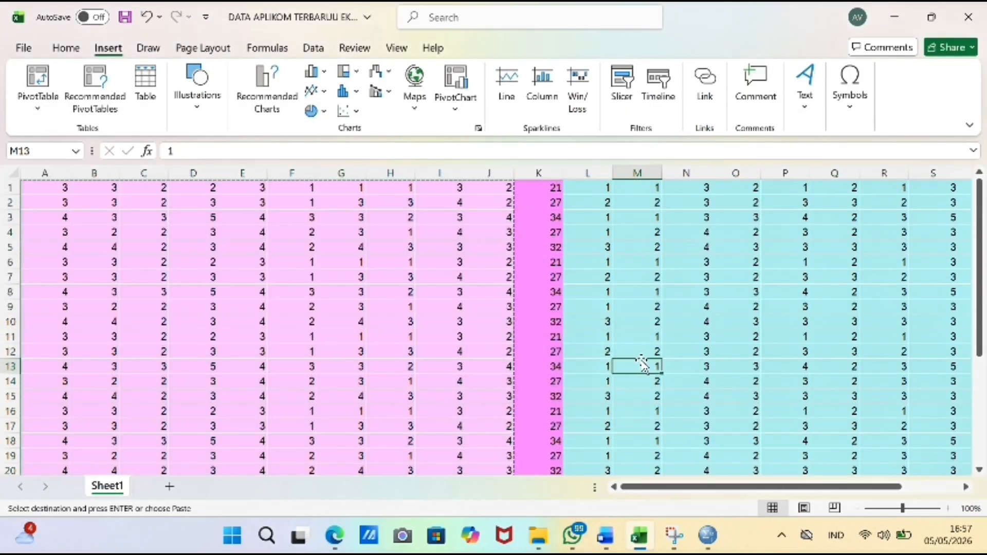
left_click(966, 487)
left_click(965, 487)
left_click(965, 486)
left_click(966, 487)
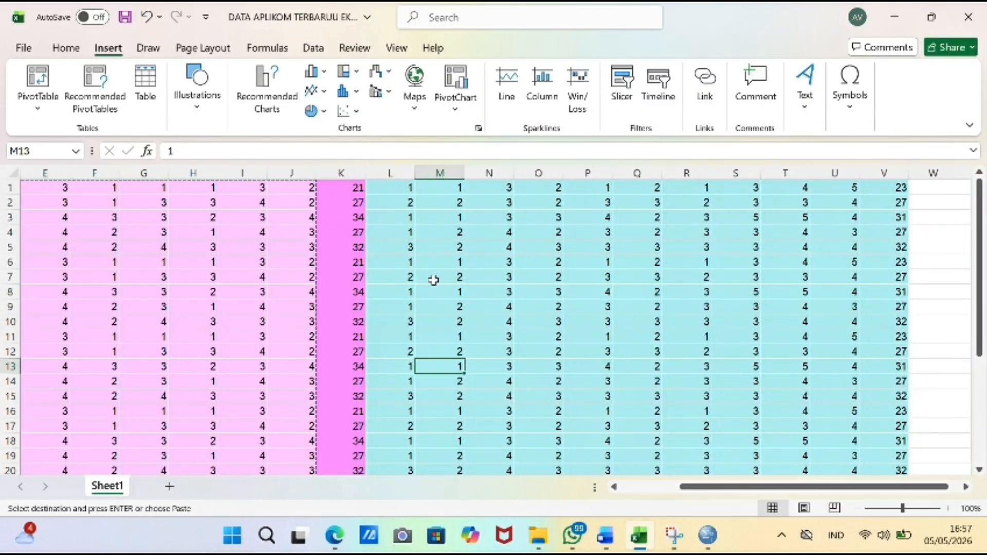
left_click_drag(402, 194, 851, 323)
key("ctrl+c")
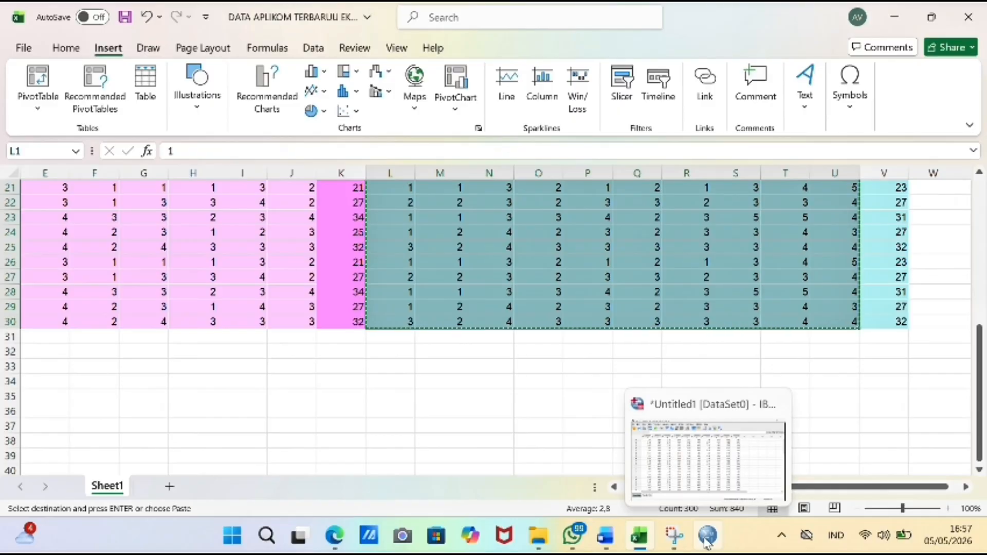
Switch to SPSS and paste the second block from row 1 of the first empty column after the tenth variable, then review the added columns.
left_click(708, 534)
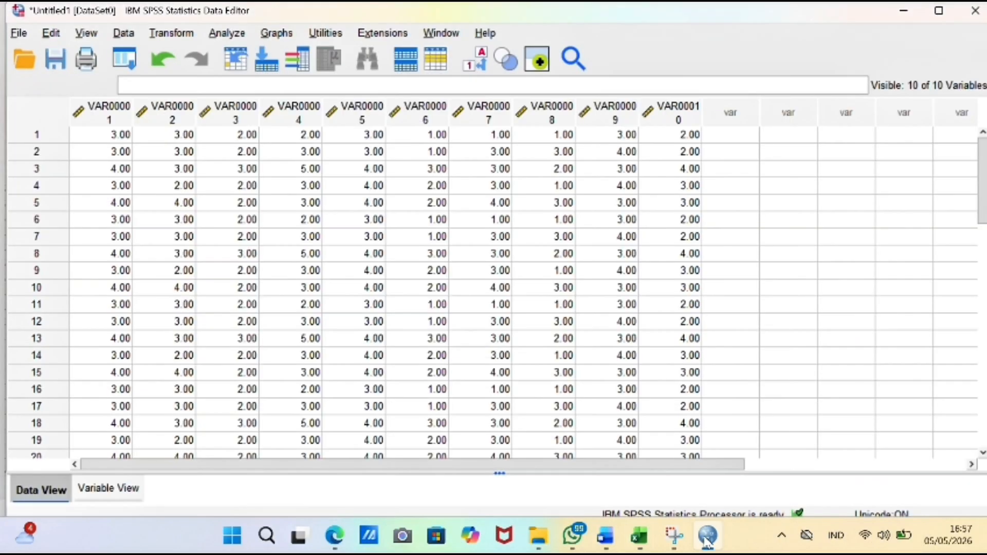
left_click(750, 137)
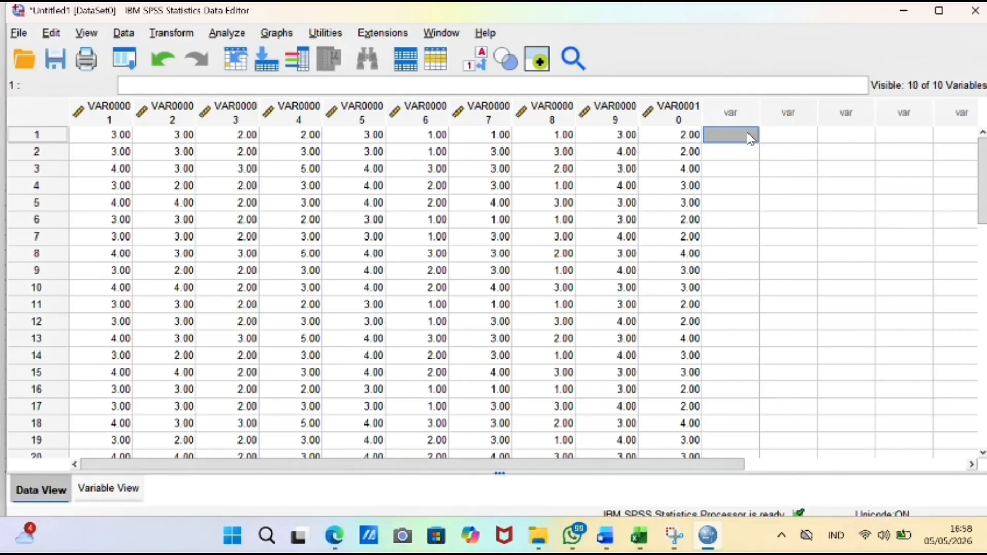
key("ctrl+v")
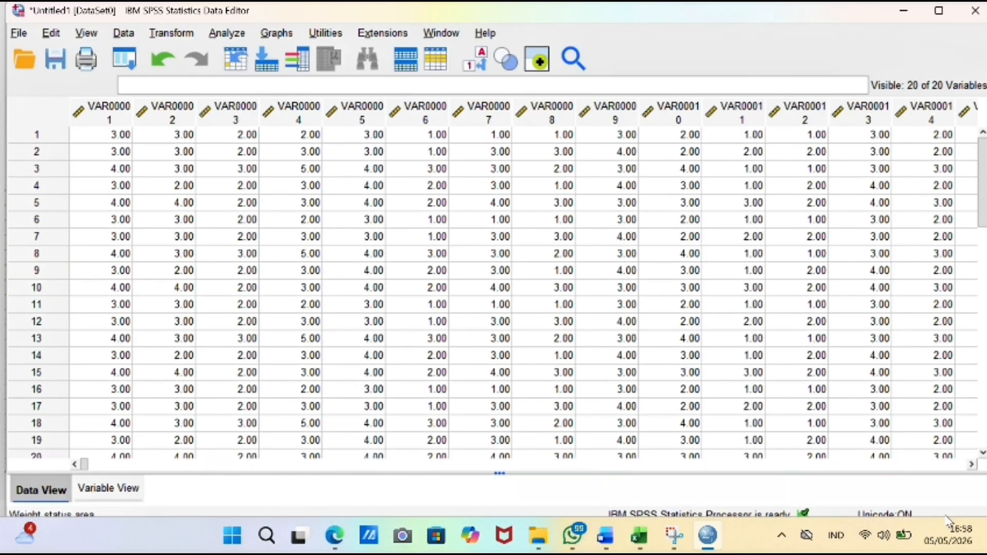
left_click(972, 464)
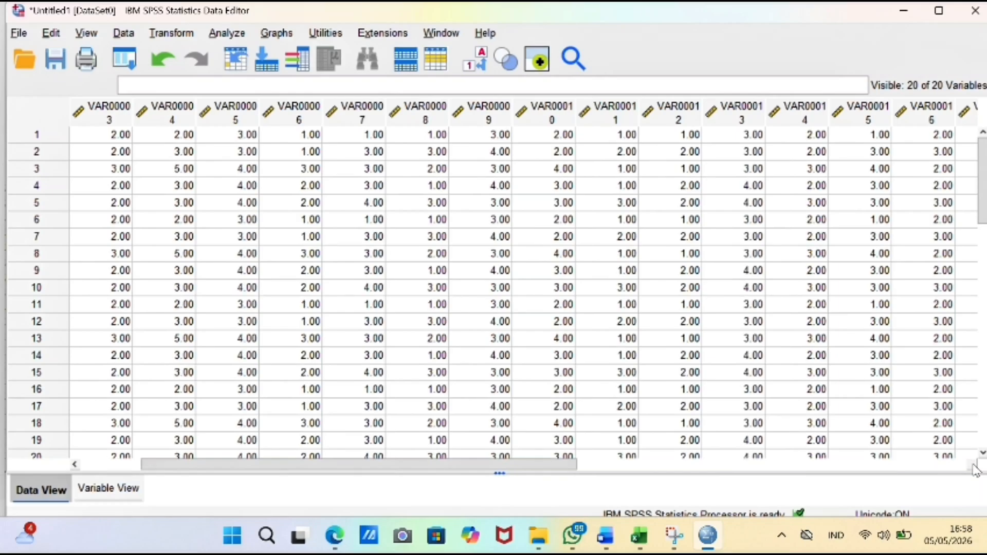
left_click(972, 465)
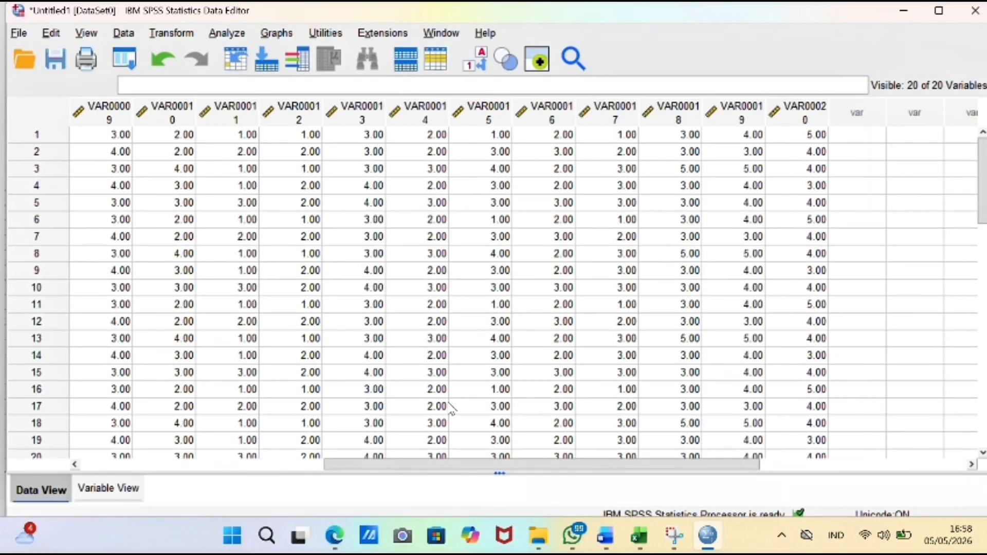
Show the variable definitions and rename the first ten variables X1 through X10.
left_click(128, 494)
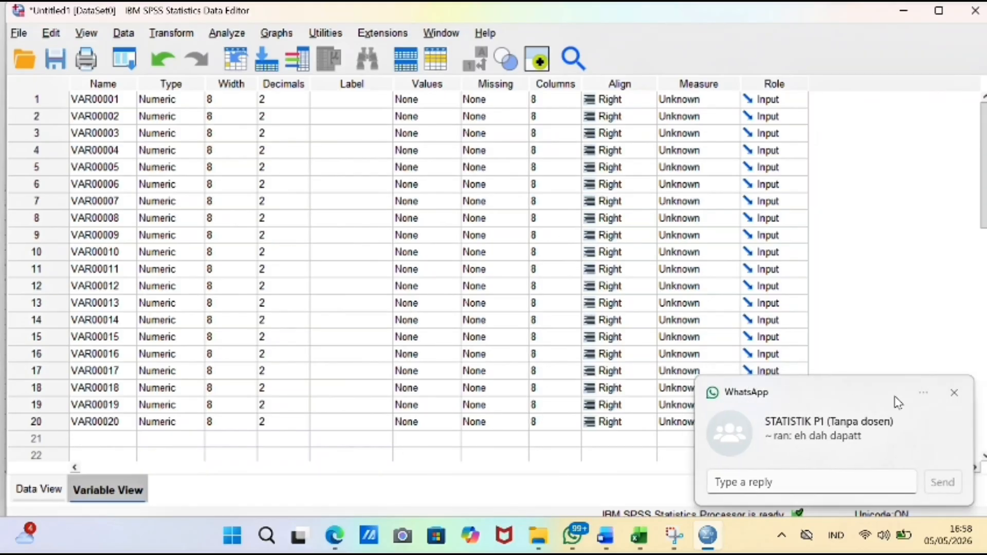
left_click(954, 392)
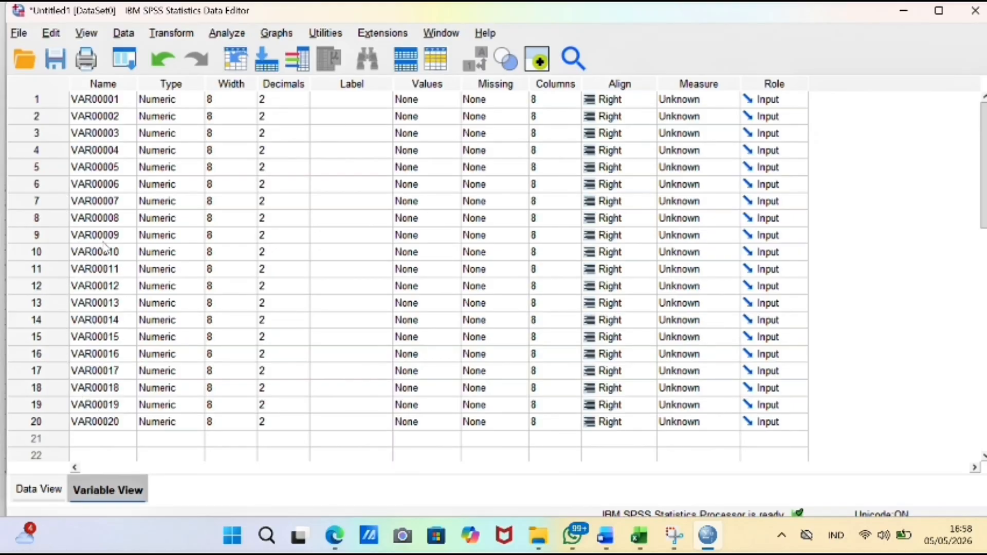
left_click(114, 98)
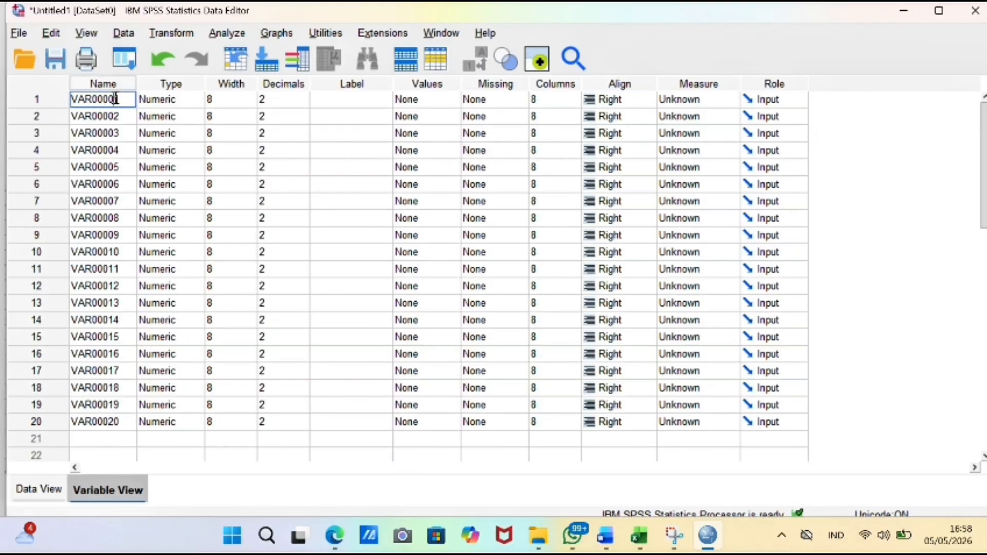
left_click_drag(113, 97, 85, 98)
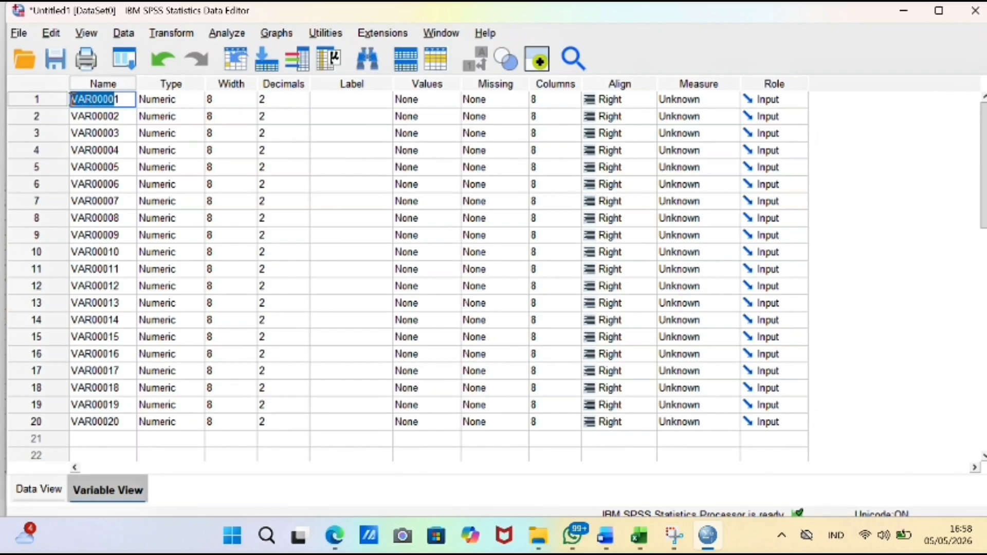
type("X1")
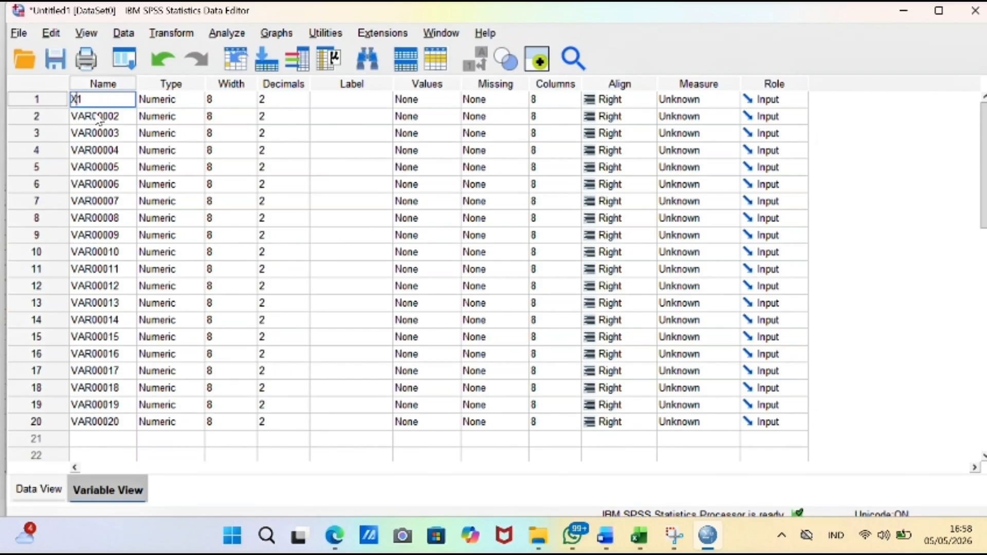
key("Return")
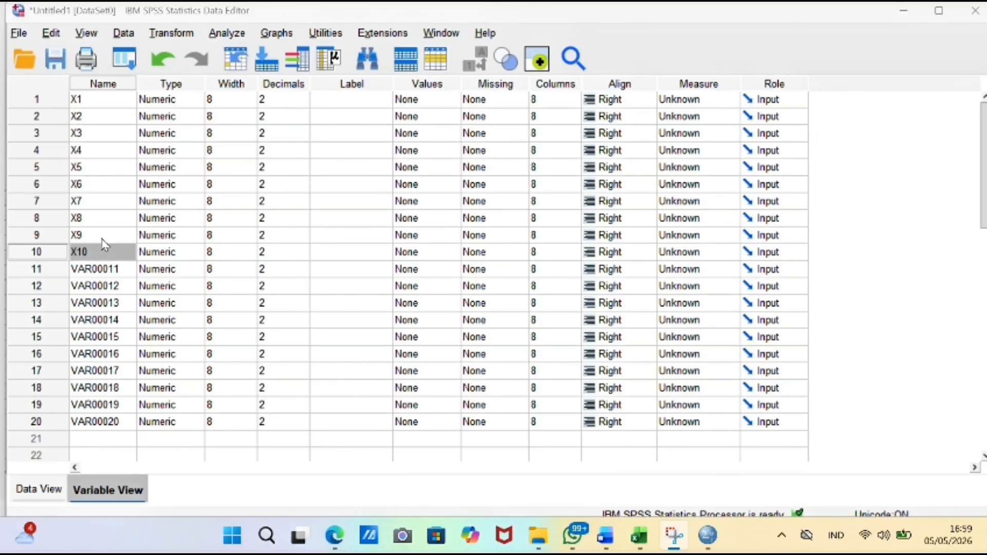
Rename the variables in rows 11 to 20 as Y1 through Y10.
left_click(110, 269)
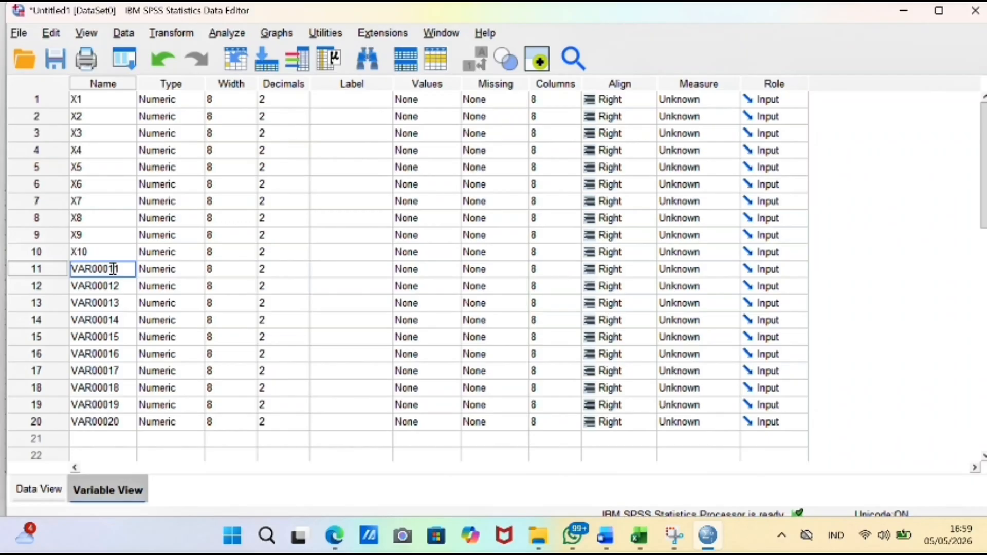
left_click_drag(113, 269, 63, 267)
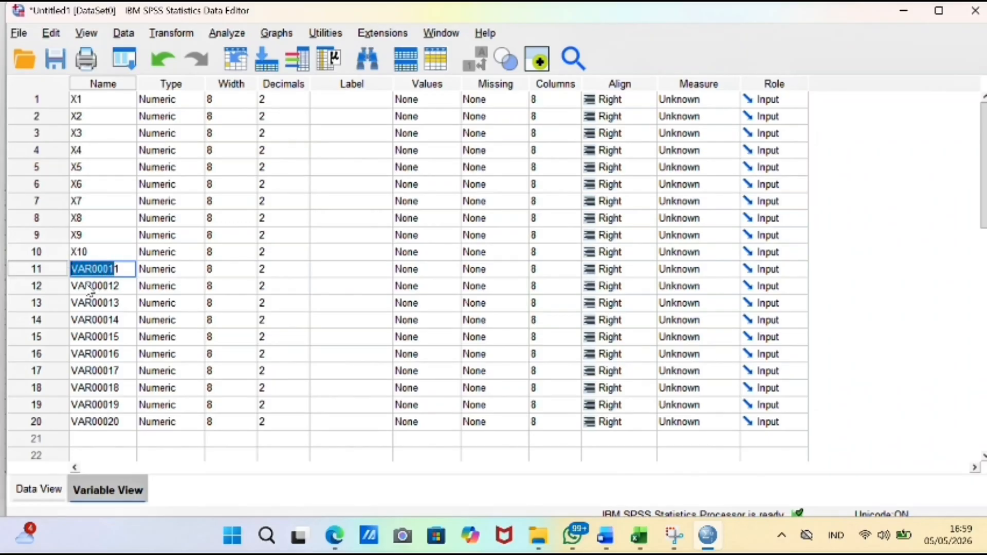
type("Y1")
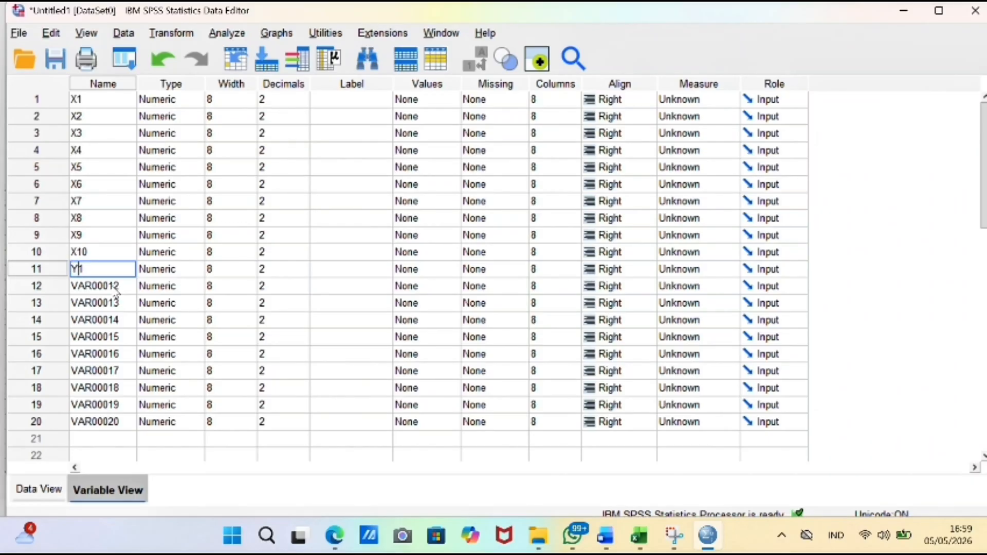
left_click(113, 285)
left_click_drag(113, 286, 68, 286)
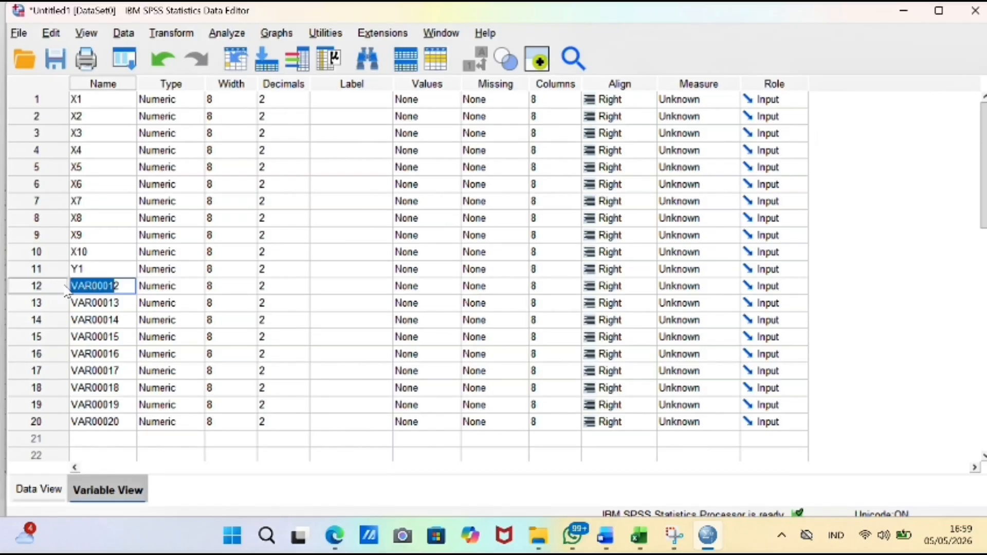
type("Y10")
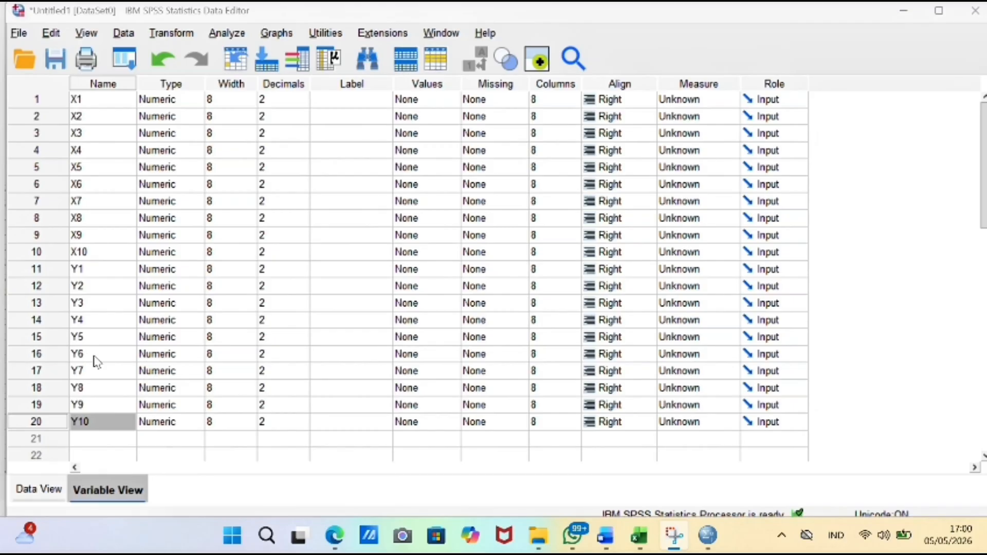
left_click(100, 421)
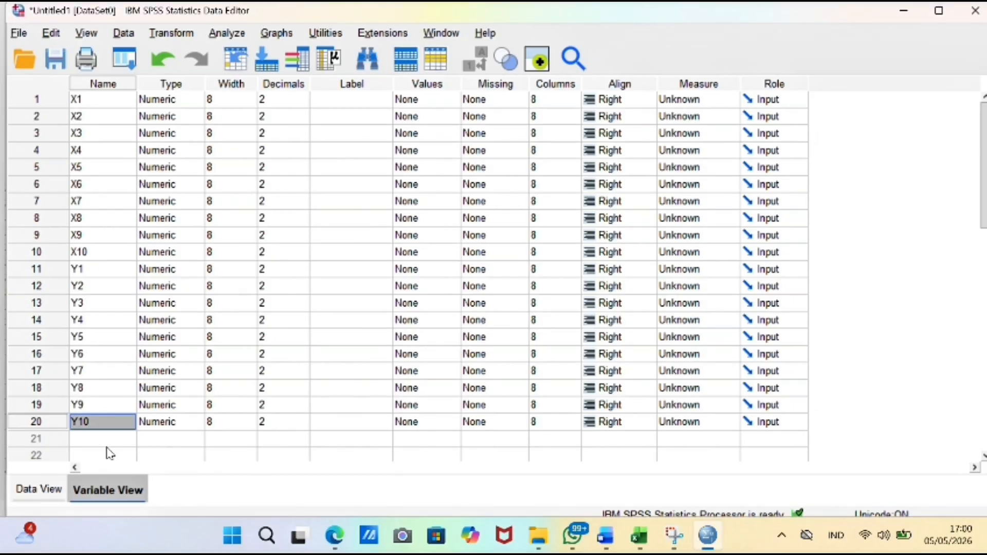
left_click(107, 444)
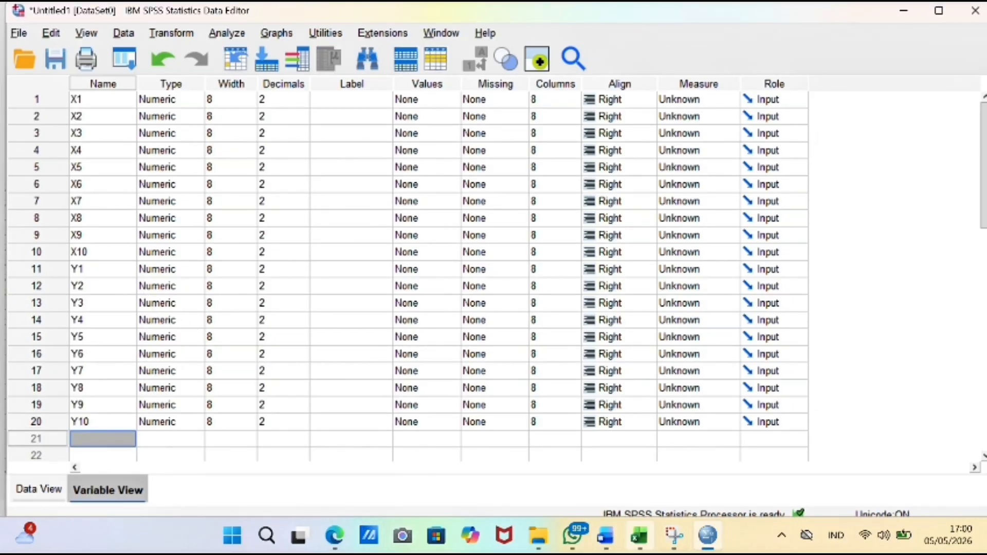
Switch to the Excel workbook and copy the row totals of the pink block in K1:K30.
left_click(639, 536)
left_click(465, 409)
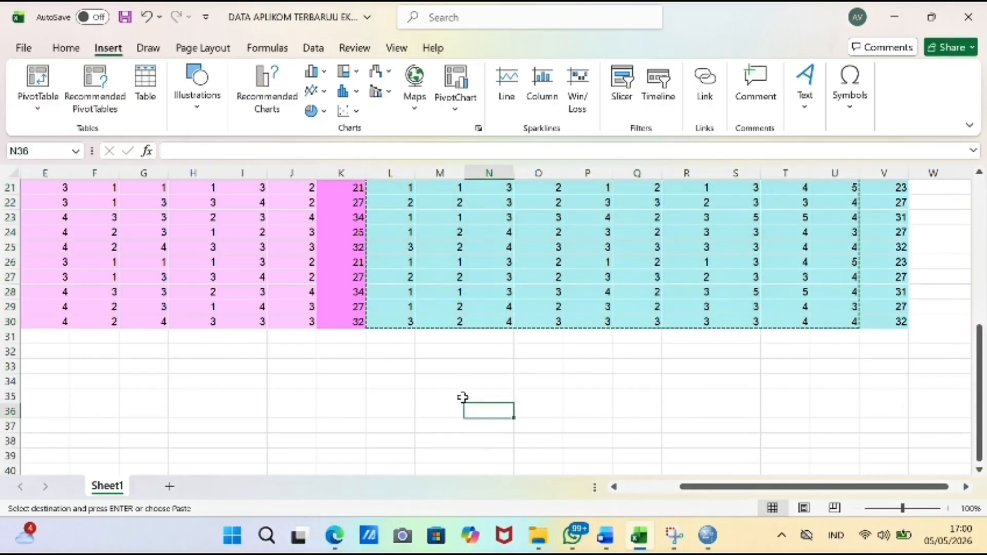
scroll(458, 396, "up", 7)
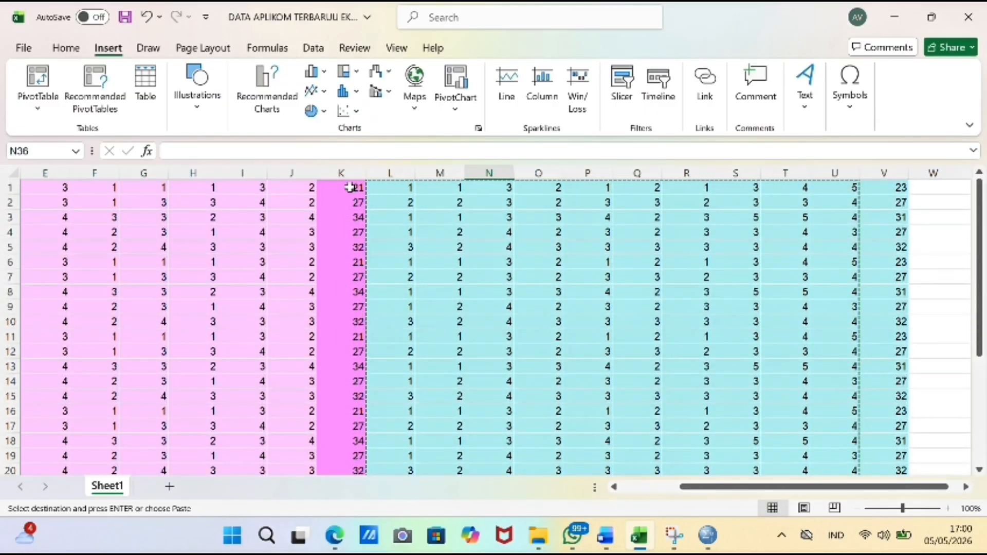
left_click_drag(352, 189, 354, 440)
key("ctrl+c")
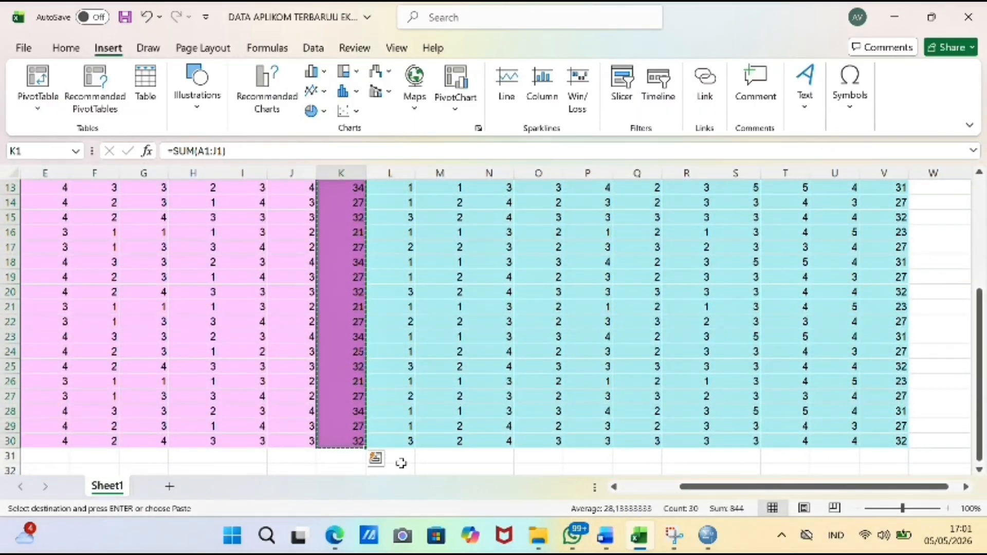
Switch to SPSS and paste the copied X totals into the data from row 1 of the first empty column after Y10.
left_click(712, 538)
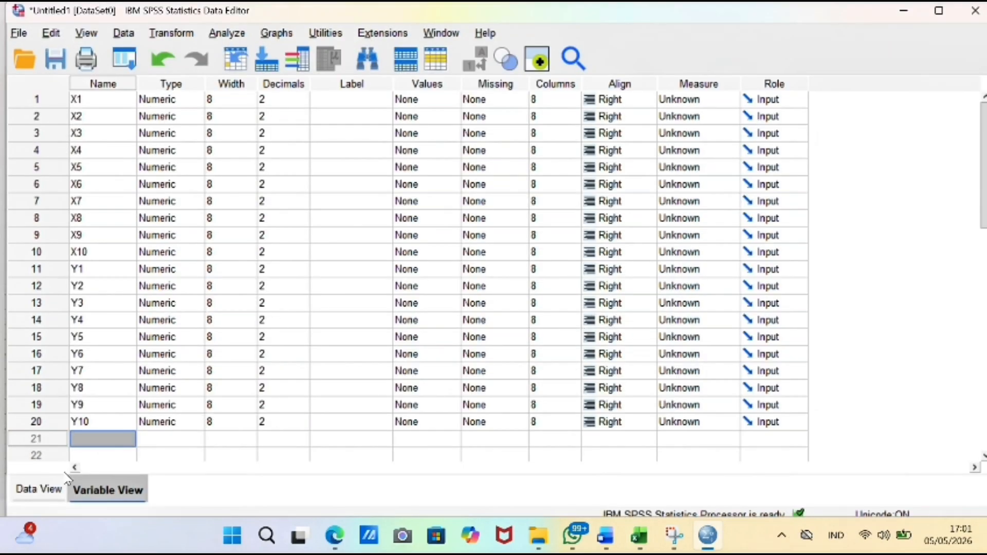
left_click(40, 490)
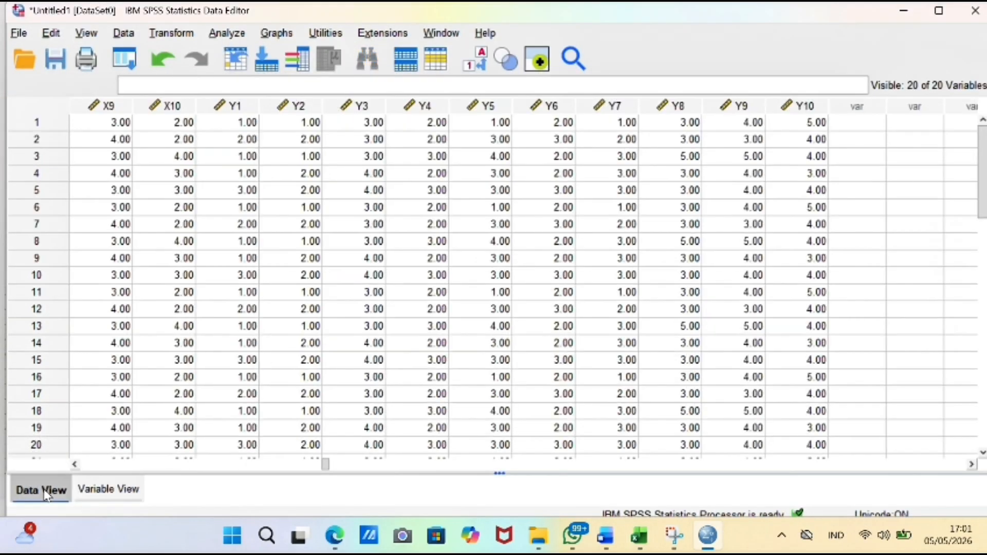
left_click(867, 123)
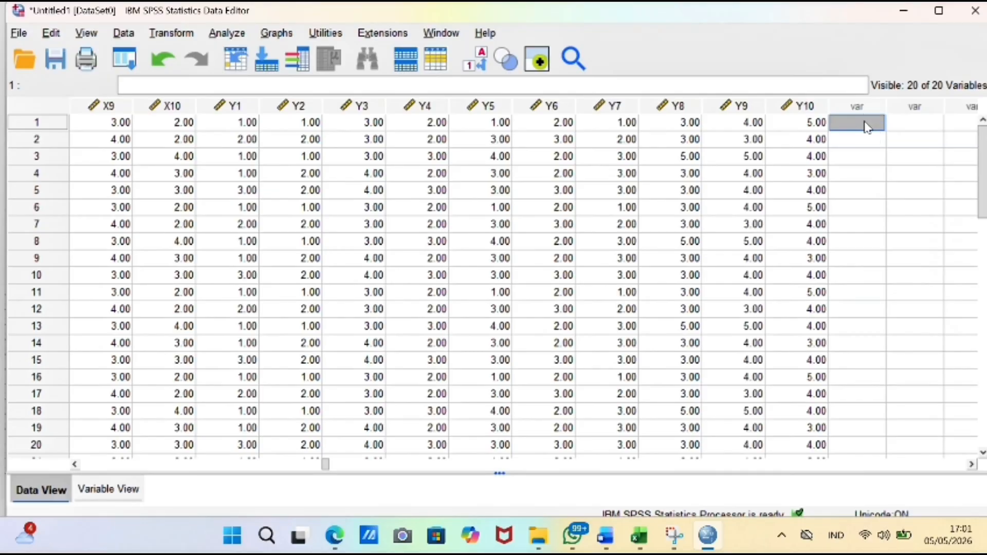
key("ctrl+v")
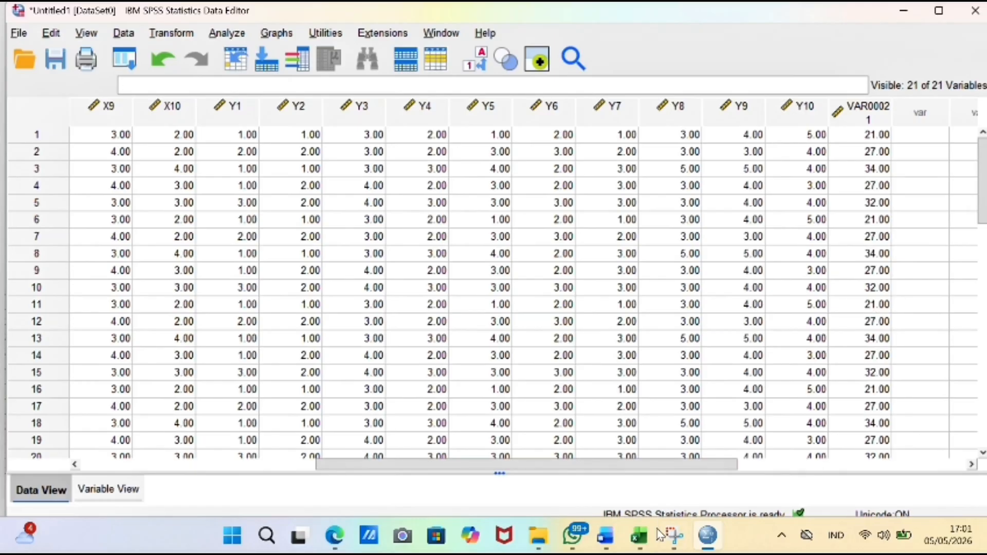
Copy the blue block's row totals in V1:V30 of the Excel workbook and paste them into SPSS from row 1 of the next empty column.
left_click(639, 534)
scroll(565, 293, "up", 4)
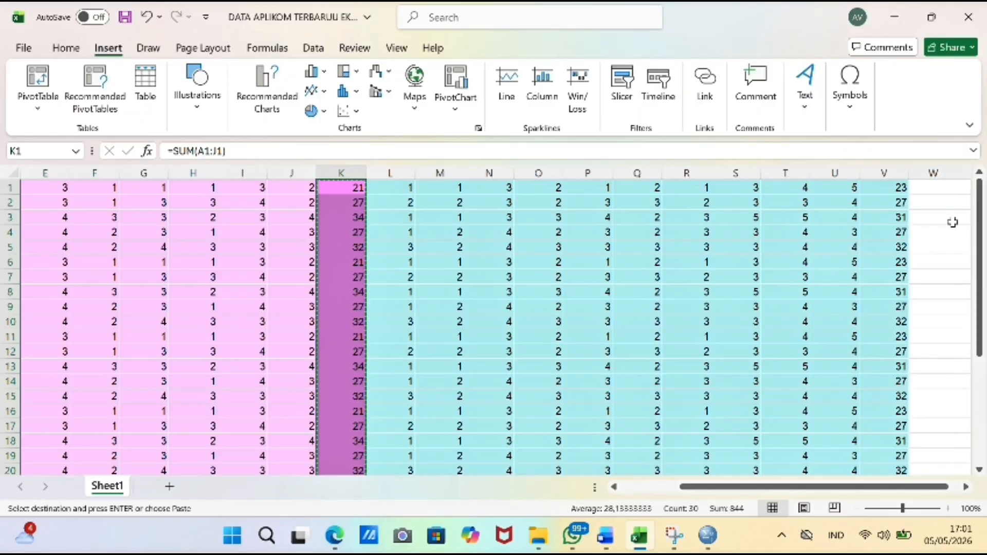
left_click_drag(897, 187, 899, 438)
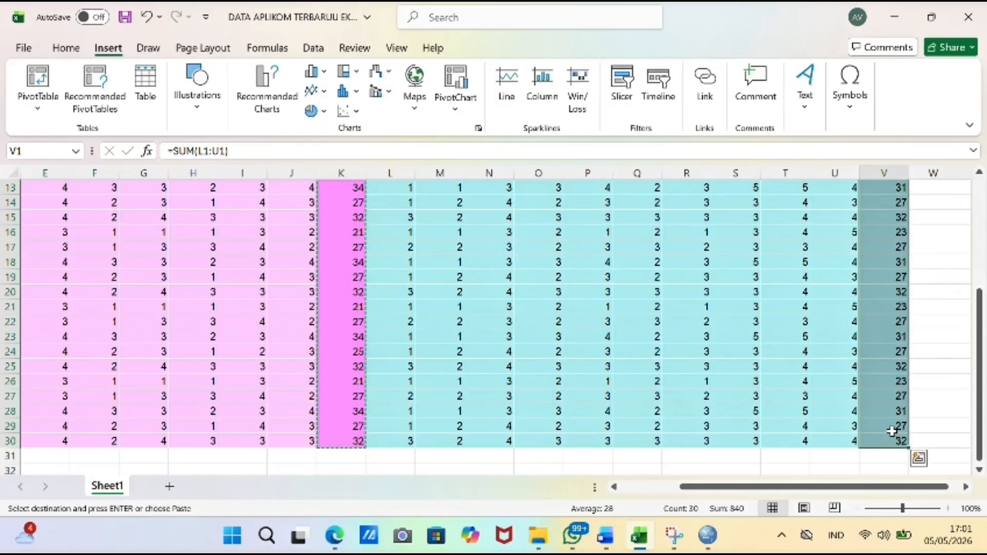
key("ctrl+c")
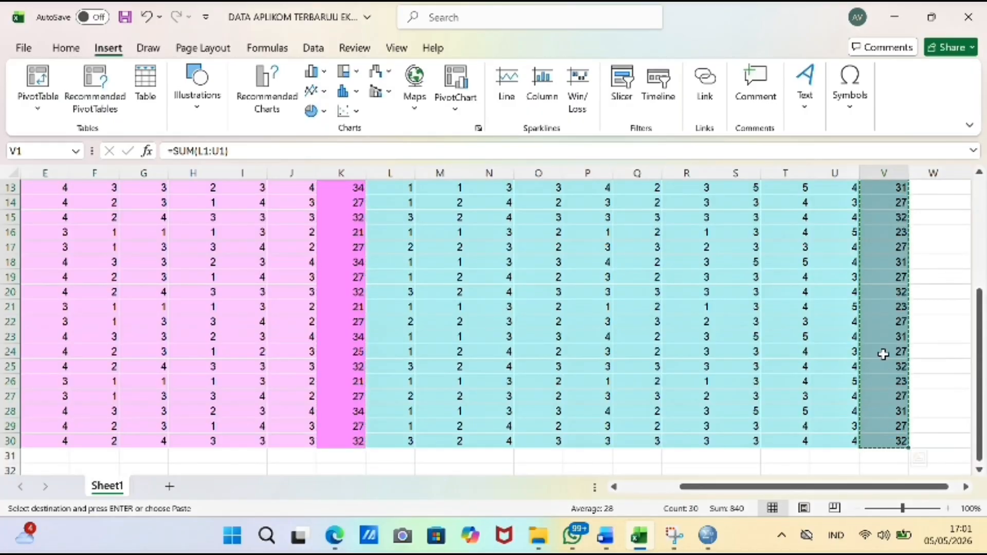
left_click(708, 535)
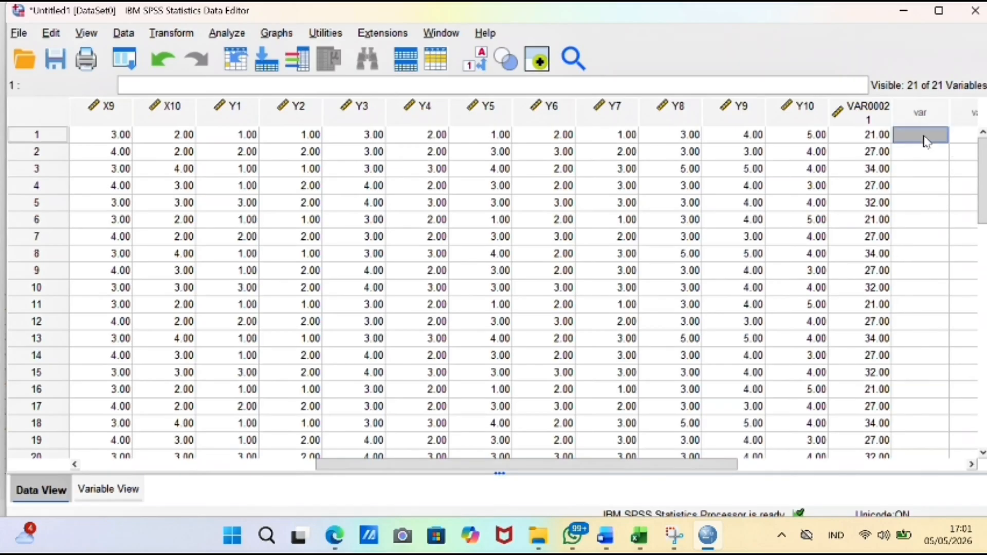
Show the variable definitions and rename the variables in rows 21 and 22 as TotalX and TotalY.
left_click(121, 497)
scroll(84, 407, "down", 3)
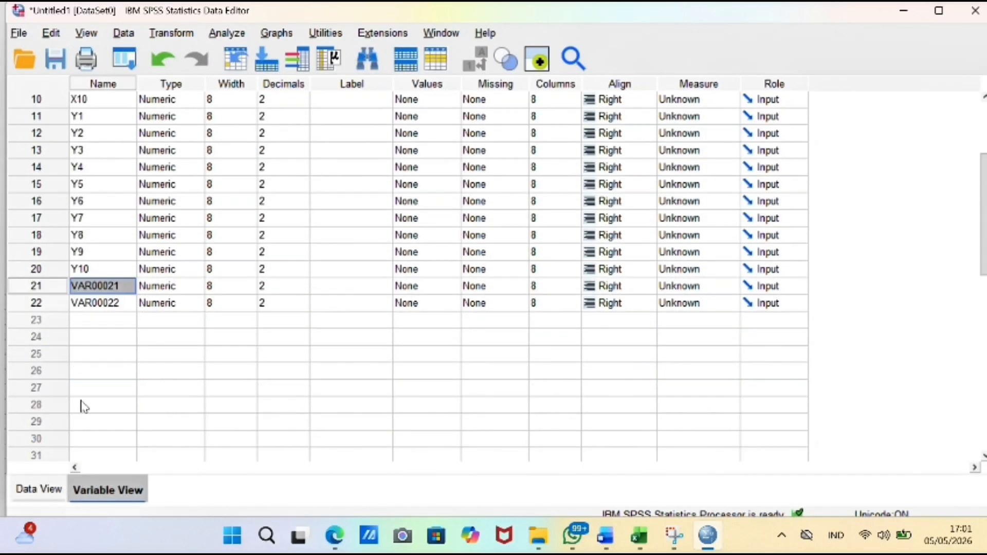
double_click(107, 286)
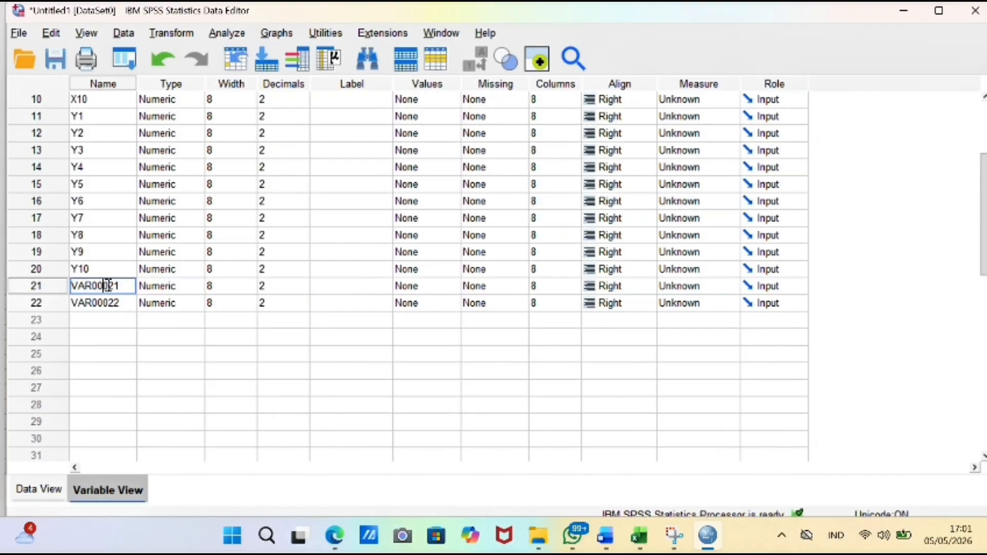
left_click_drag(123, 286, 63, 284)
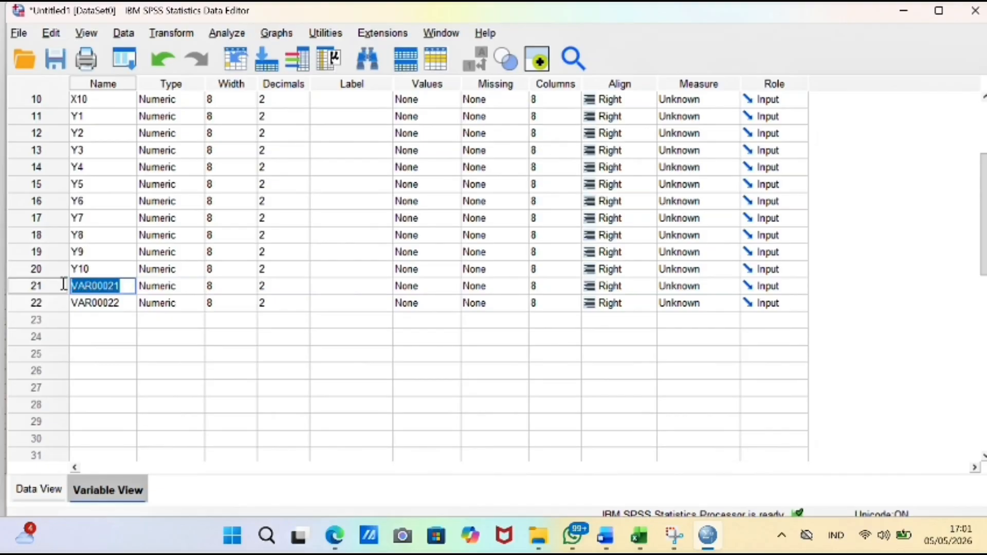
left_click(79, 297)
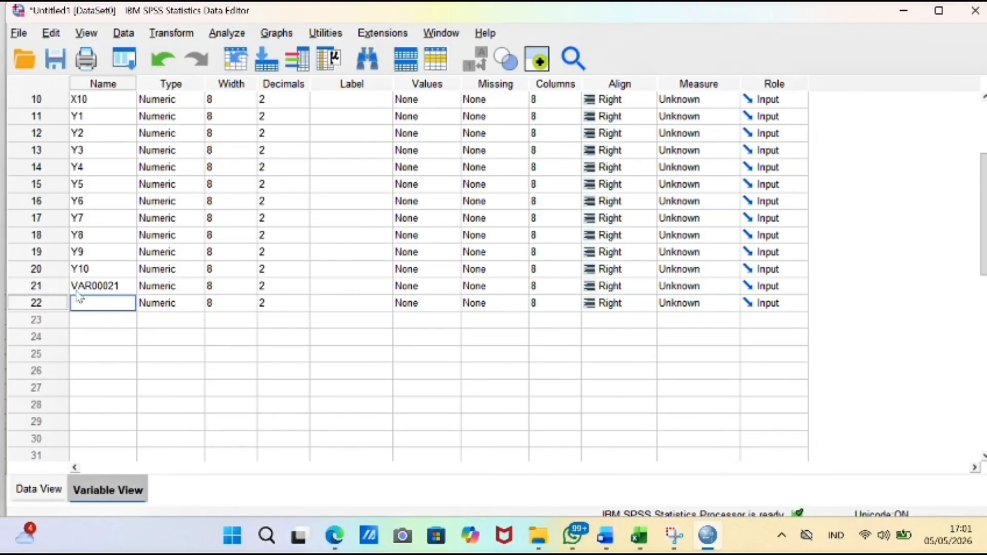
left_click(120, 287)
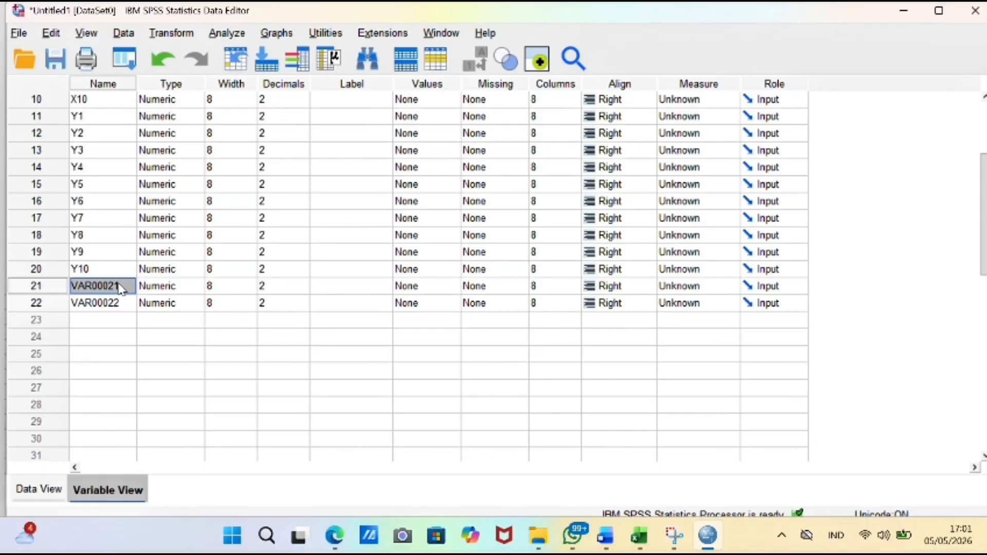
key("BackSpace")
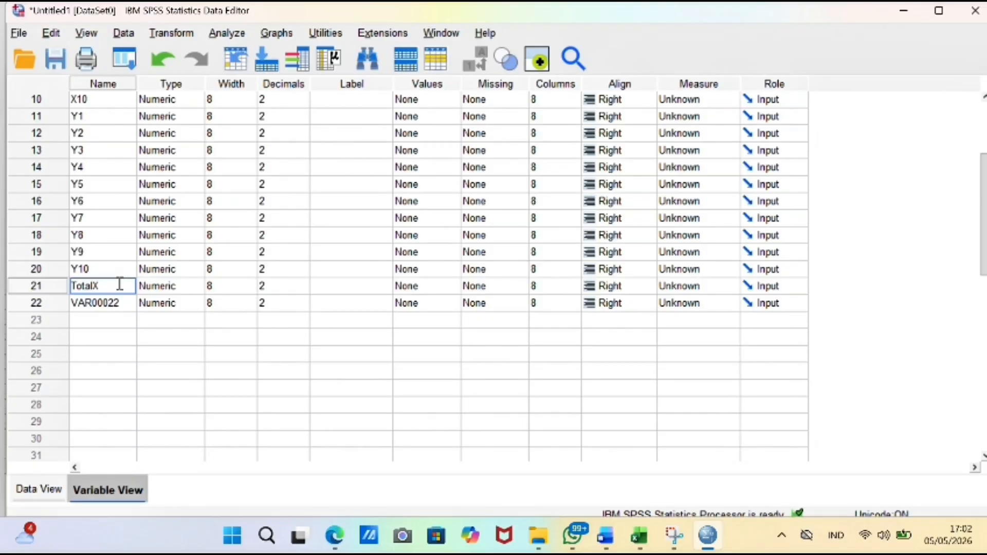
key("Return")
key("BackSpace")
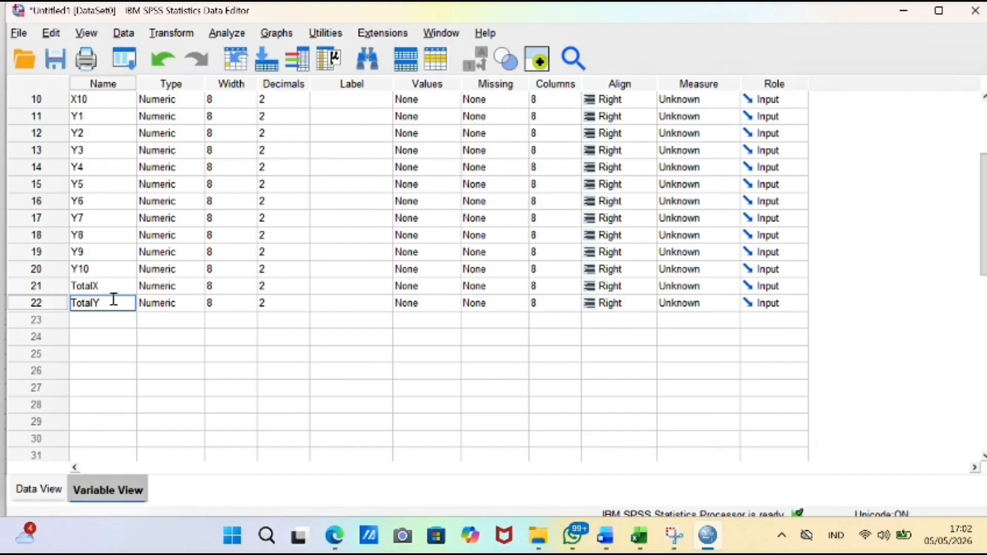
Set the measurement level of the variables X1 through Y9 to Scale.
scroll(134, 329, "up", 1)
scroll(137, 337, "up", 1)
scroll(135, 336, "down", 1)
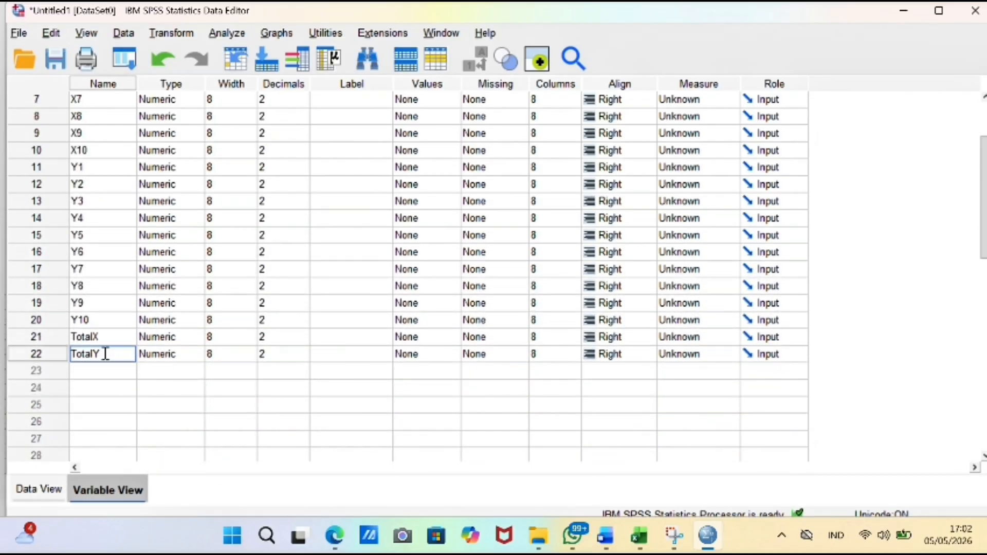
scroll(257, 285, "up", 2)
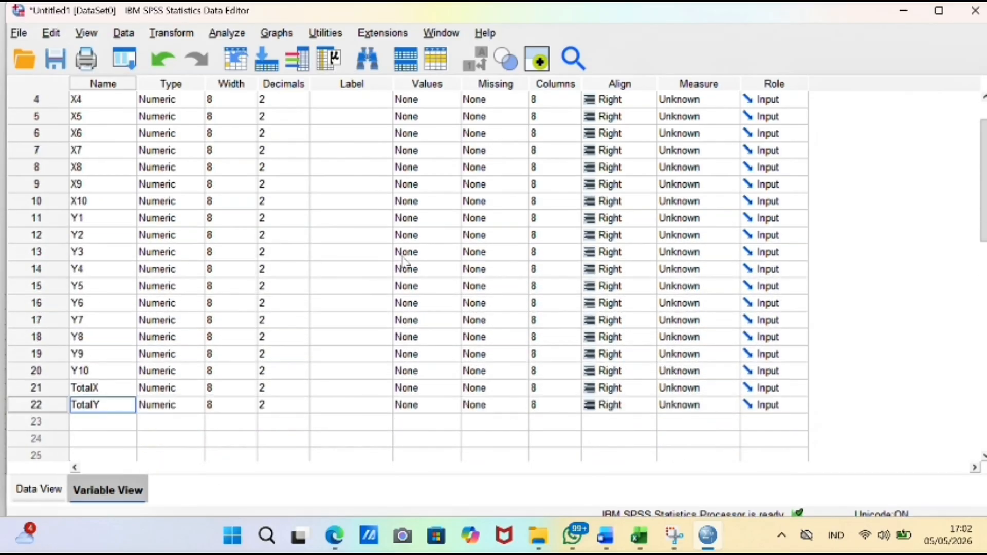
left_click(677, 99)
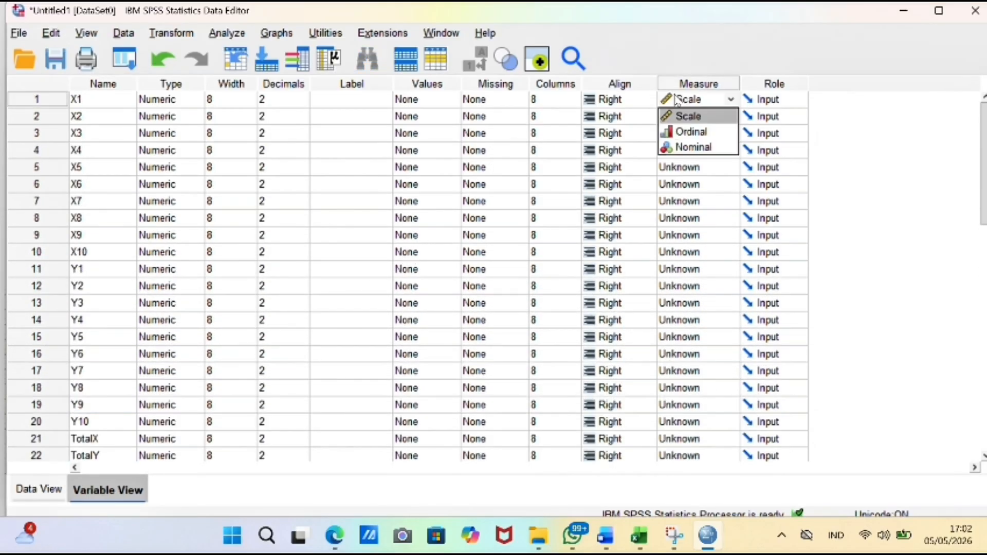
left_click(701, 84)
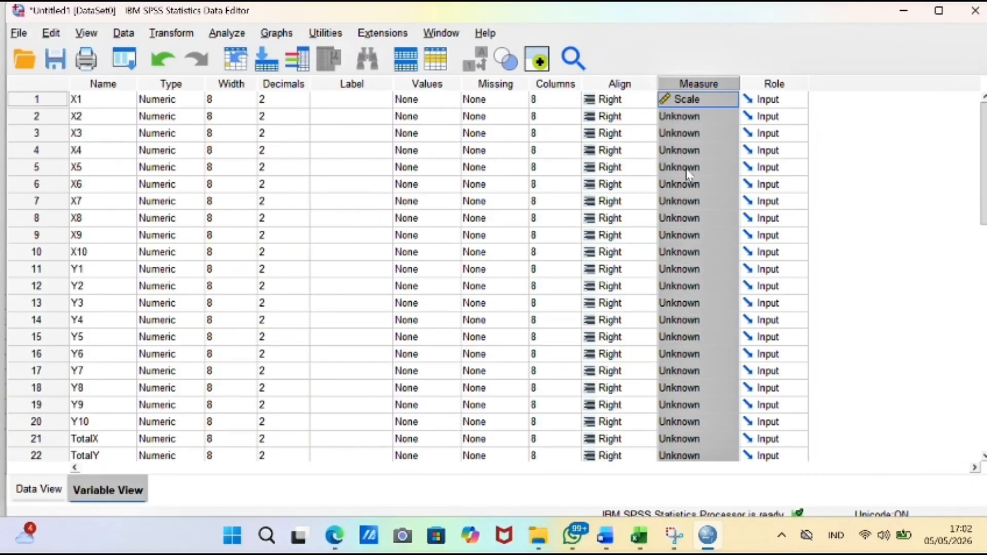
left_click(703, 100)
left_click(704, 117)
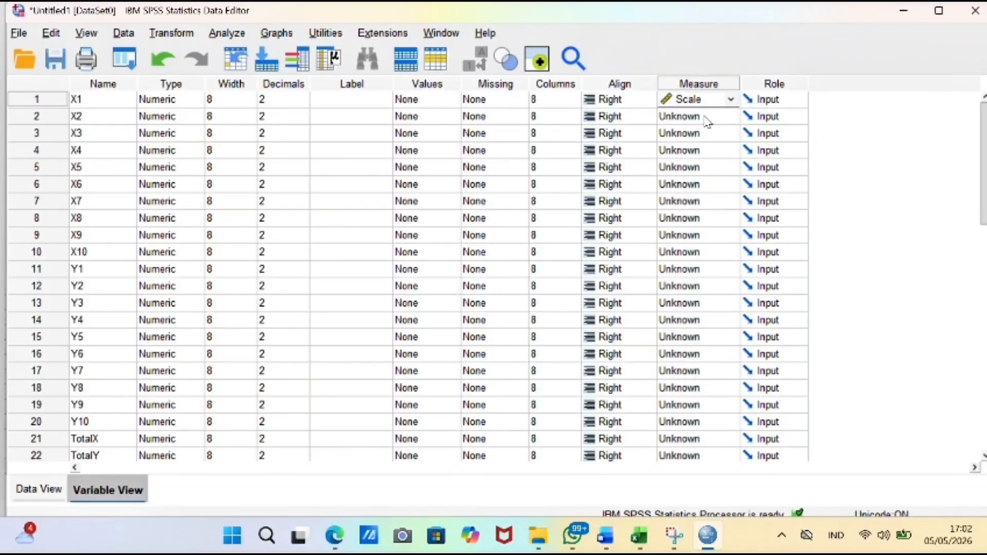
left_click(703, 118)
left_click(702, 132)
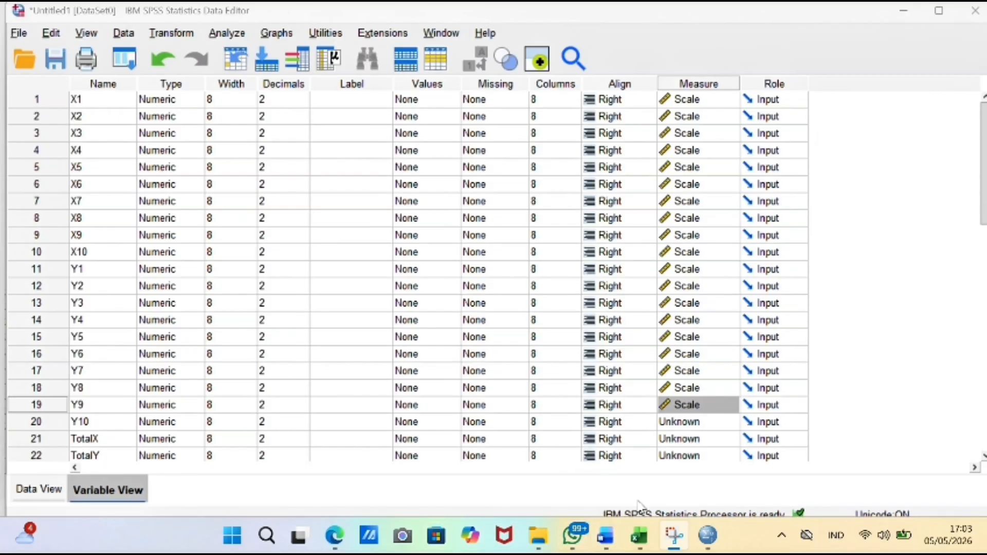
Set the measurement level of Y10, TotalX and TotalY to Scale.
left_click(727, 425)
left_click(724, 438)
left_click(727, 438)
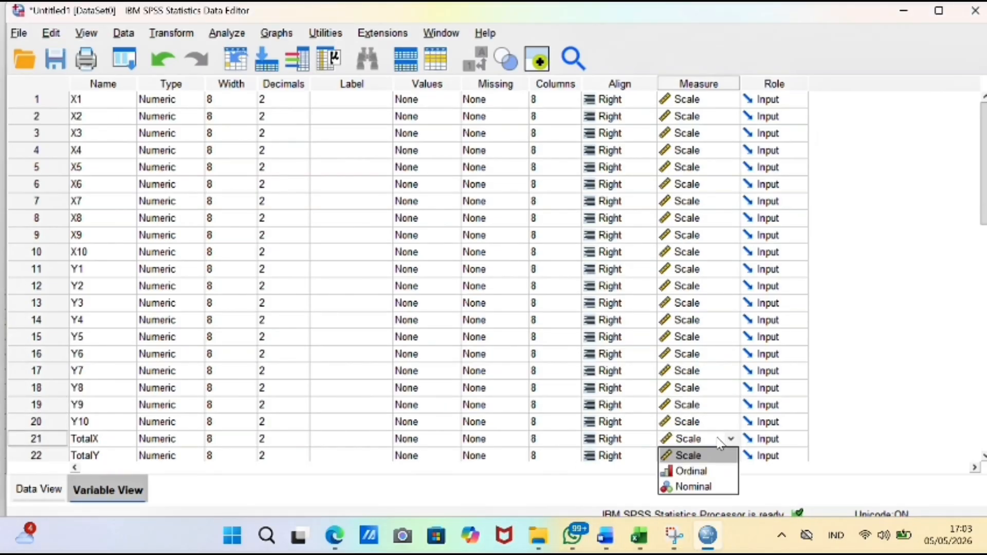
left_click(712, 455)
left_click(712, 457)
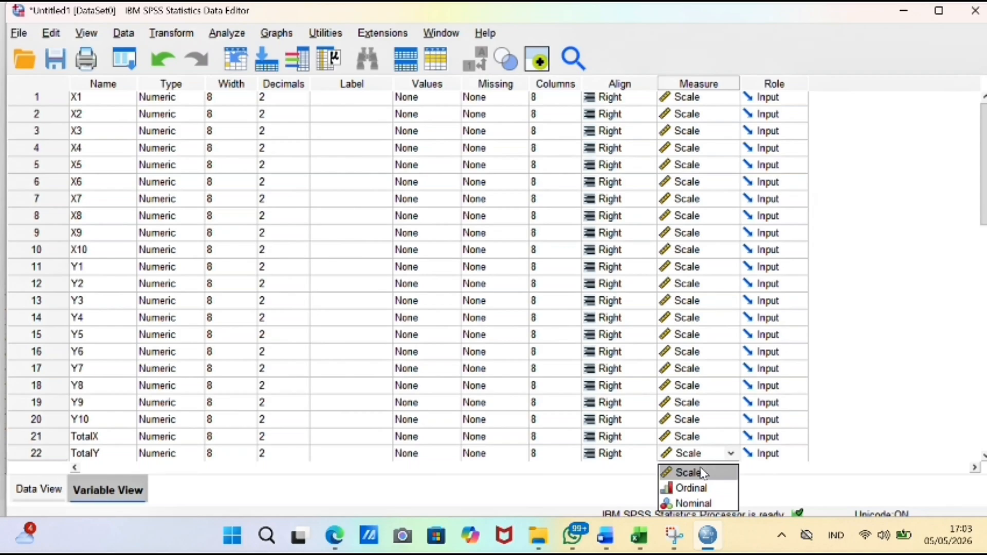
left_click(704, 473)
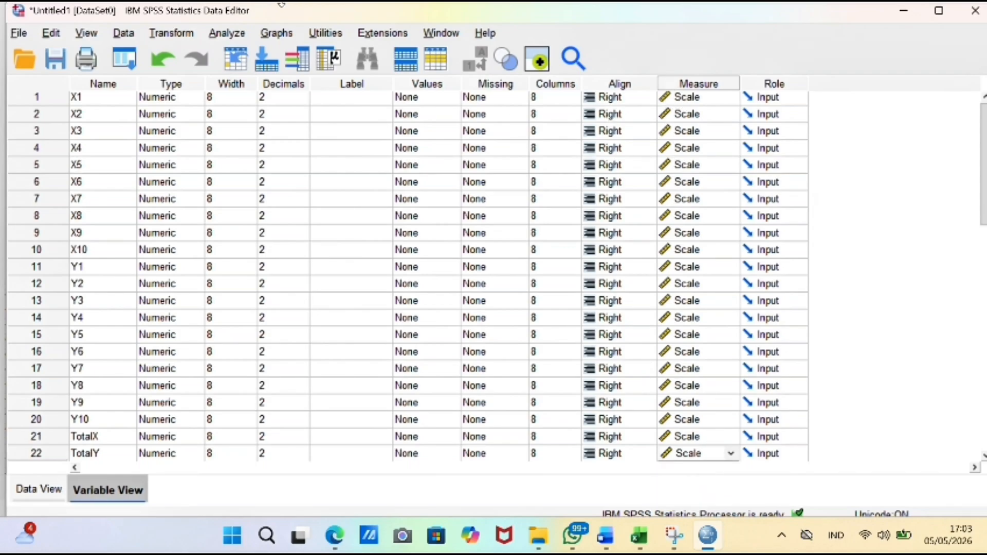
left_click(416, 27)
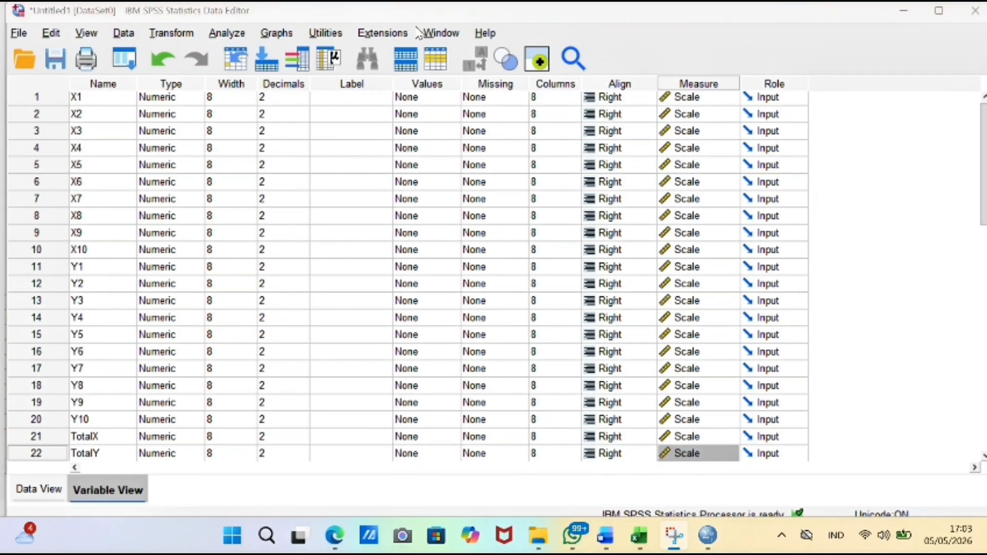
left_click(641, 488)
scroll(626, 398, "down", 1)
scroll(627, 398, "up", 1)
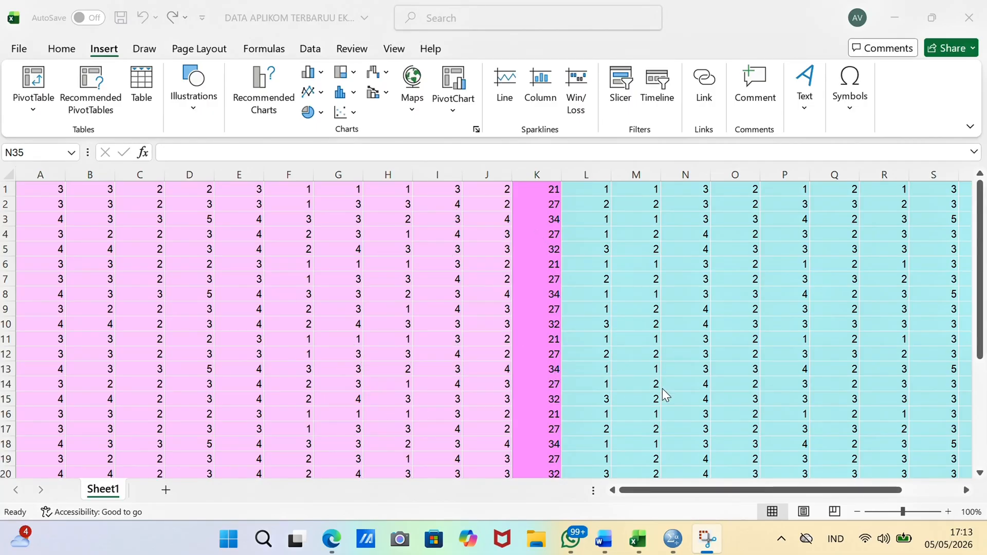
Switch from Excel to the SPSS Data Editor and display the data values.
mouse_move(679, 542)
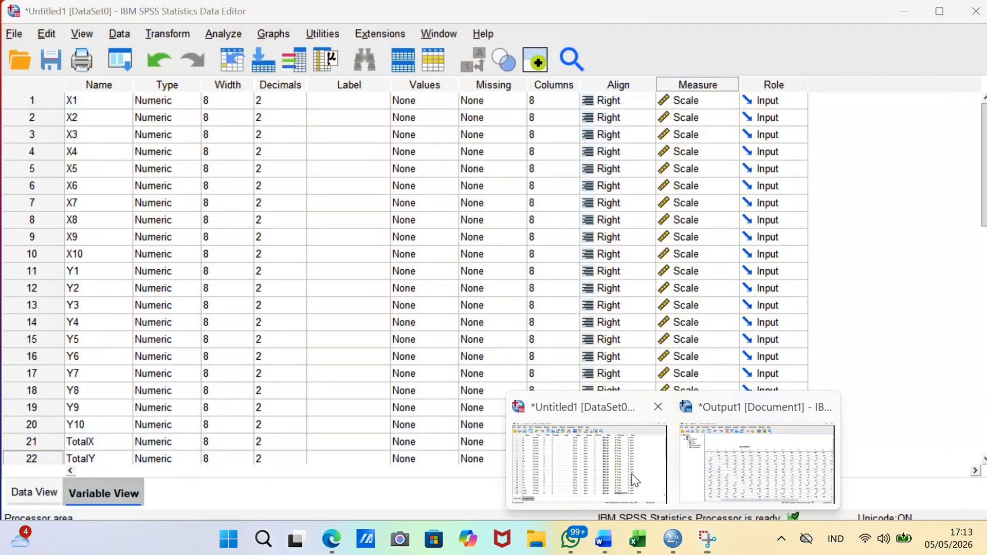
left_click(591, 458)
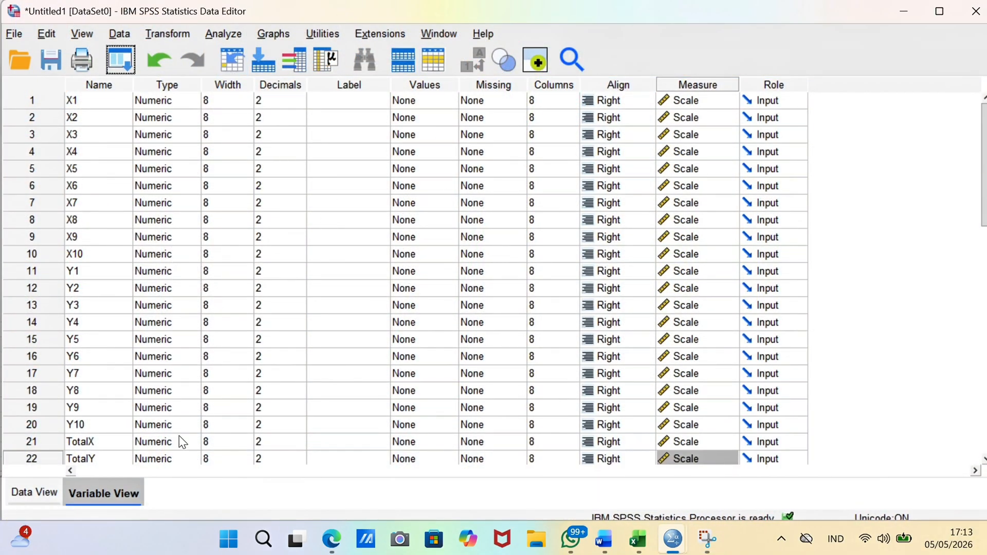
left_click(32, 497)
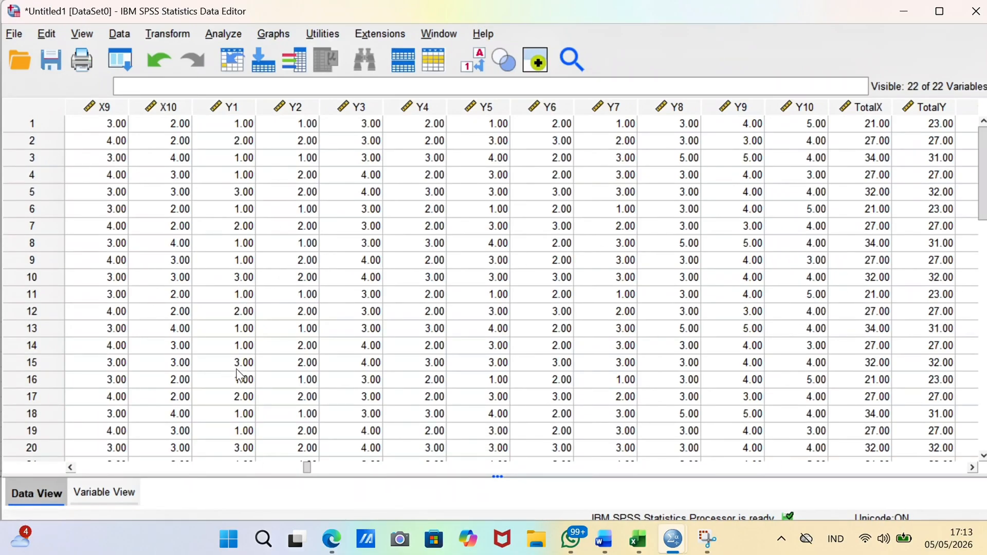
Open Reliability Analysis and add all variables, X1 through TotalY, as items.
left_click(225, 36)
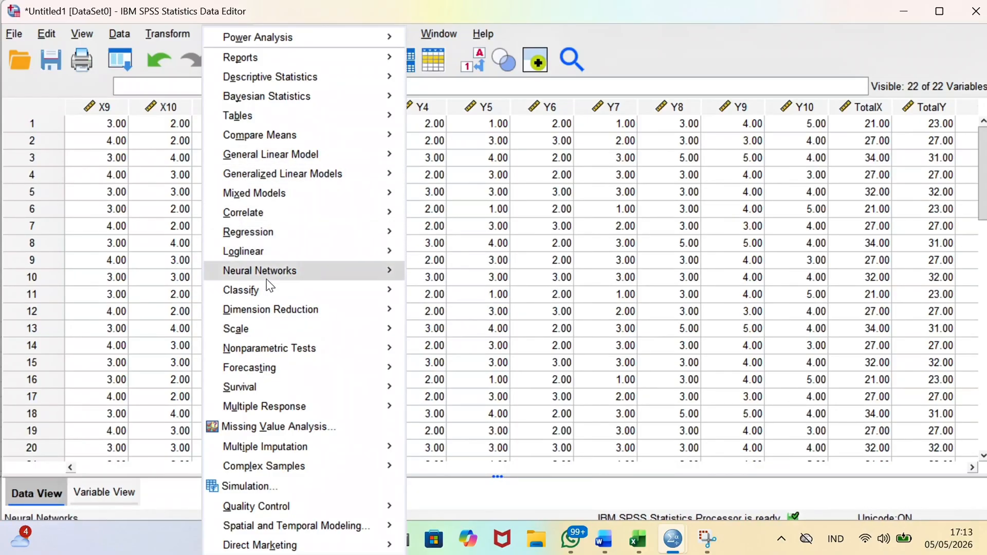
mouse_move(337, 336)
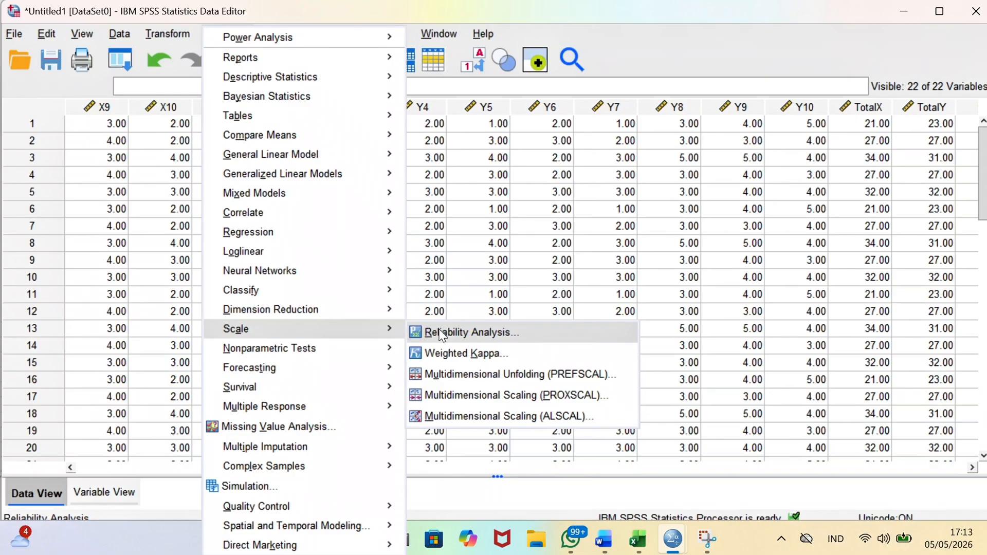
left_click(458, 333)
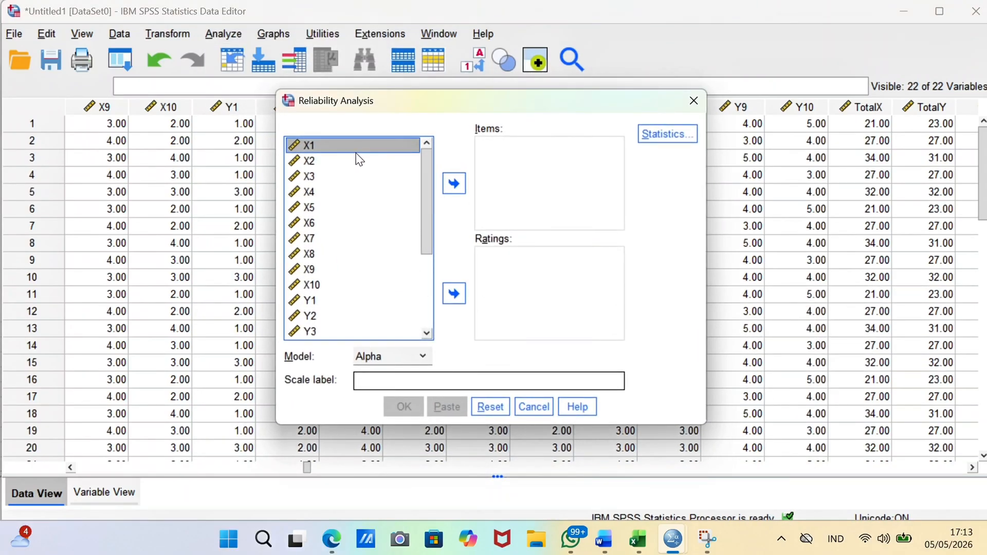
key("ctrl+a")
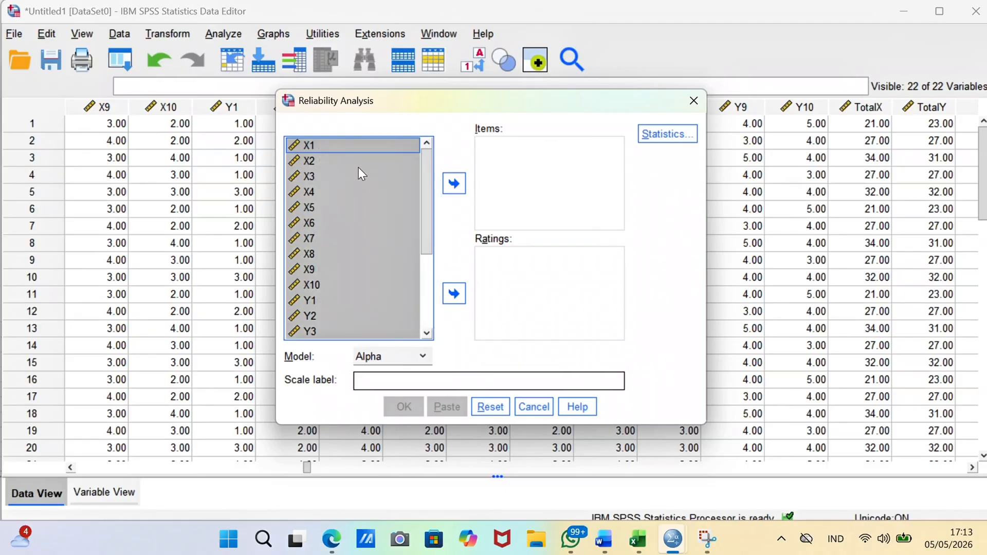
left_click(453, 184)
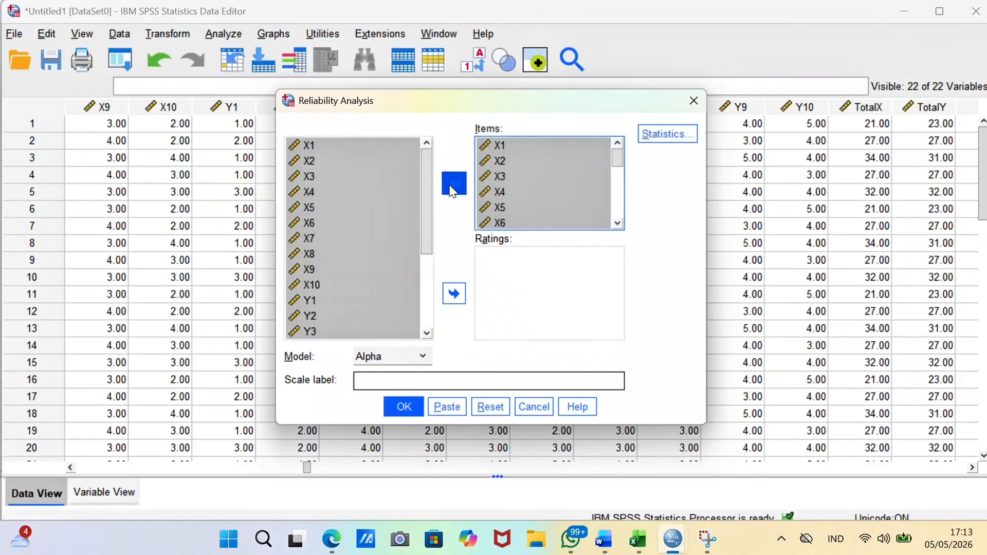
scroll(508, 205, "down", 5)
scroll(512, 205, "down", 1)
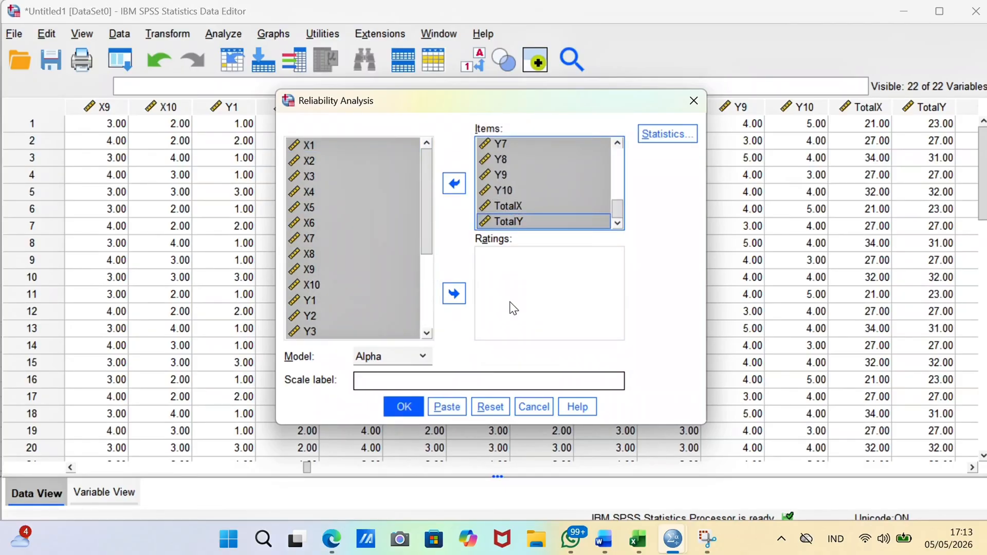
Remove TotalX and TotalY from the reliability analysis items, keeping only X1 through Y10.
left_click(560, 206)
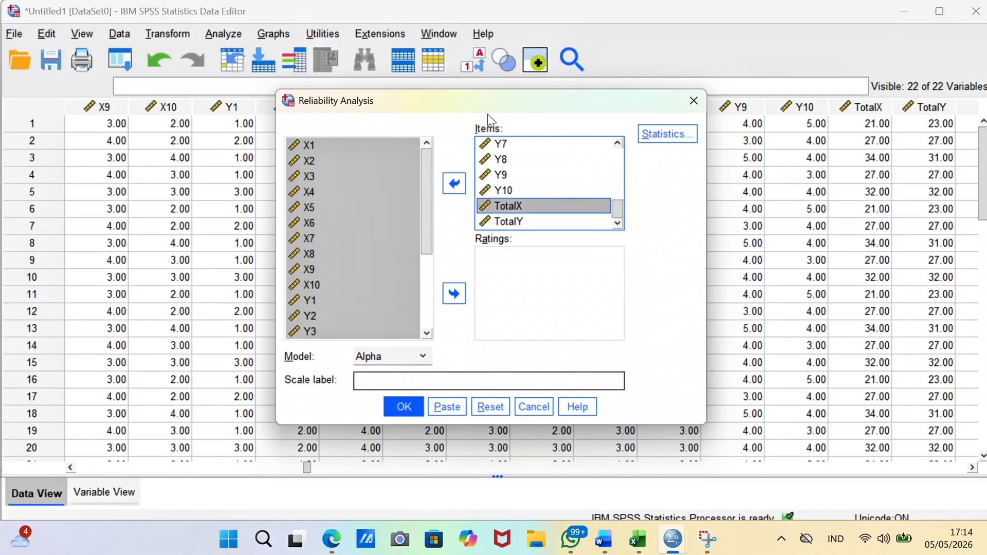
left_click(453, 181)
left_click(503, 221)
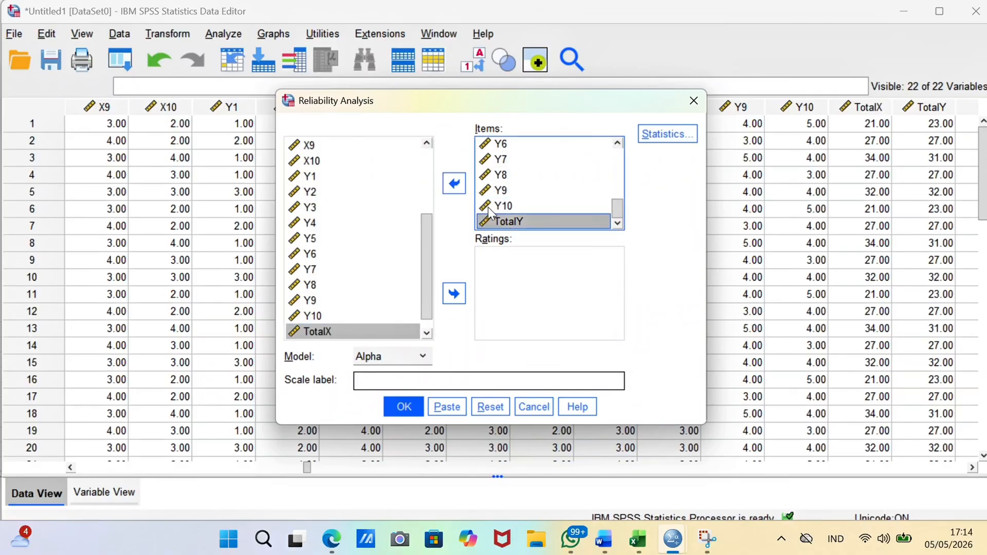
left_click(455, 184)
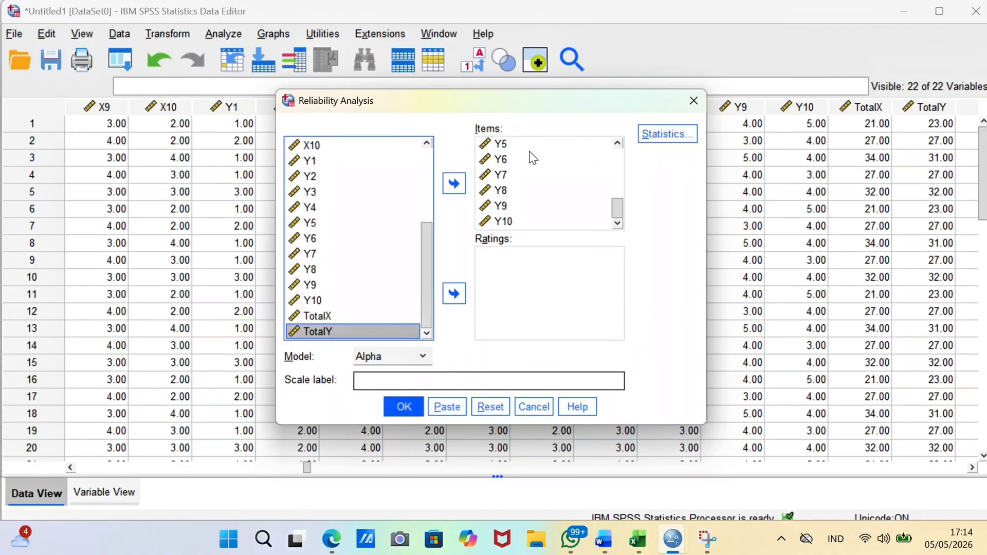
scroll(535, 175, "up", 2)
scroll(535, 175, "up", 3)
scroll(535, 172, "down", 5)
scroll(534, 165, "up", 3)
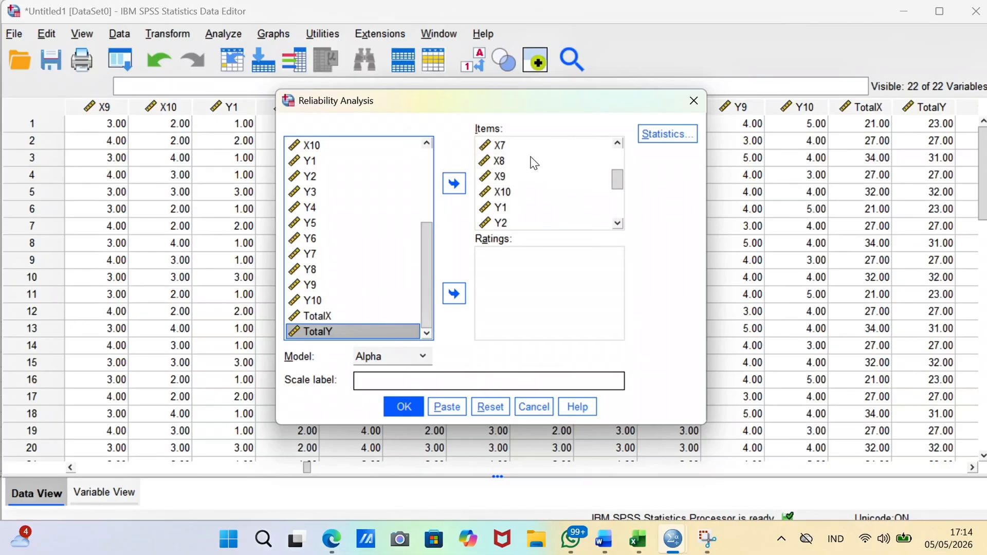
scroll(535, 165, "down", 3)
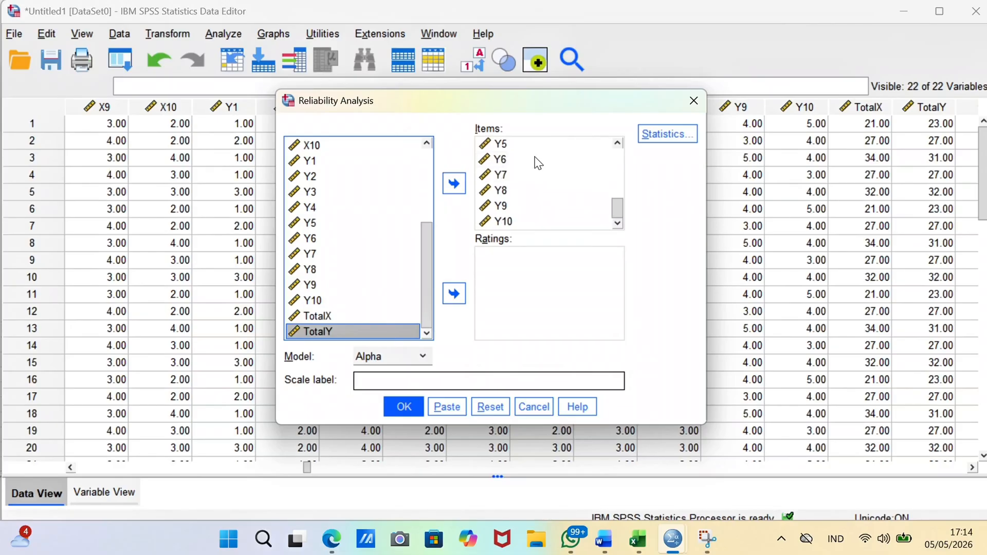
Request the Scale if item deleted descriptives and run the reliability analysis with the Alpha model.
left_click(650, 142)
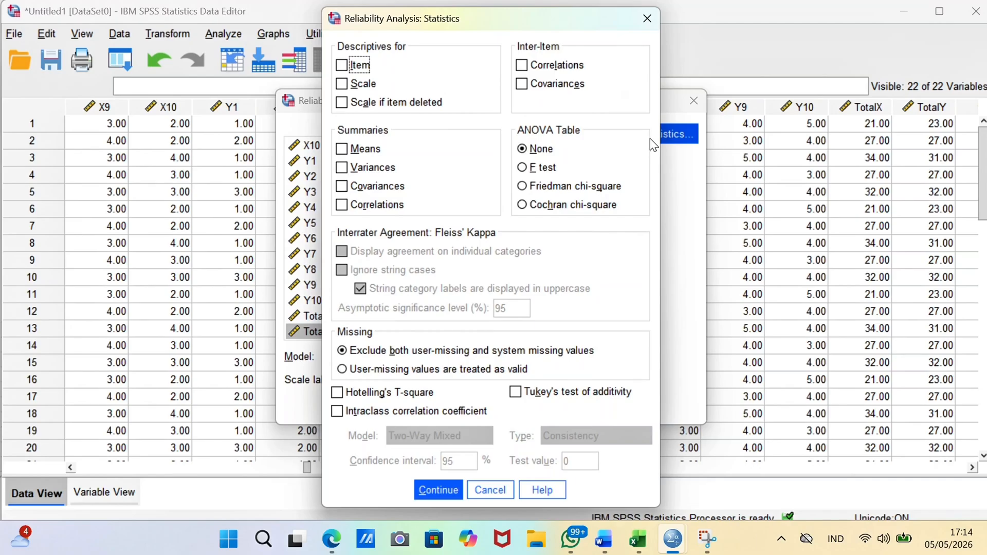
left_click(342, 103)
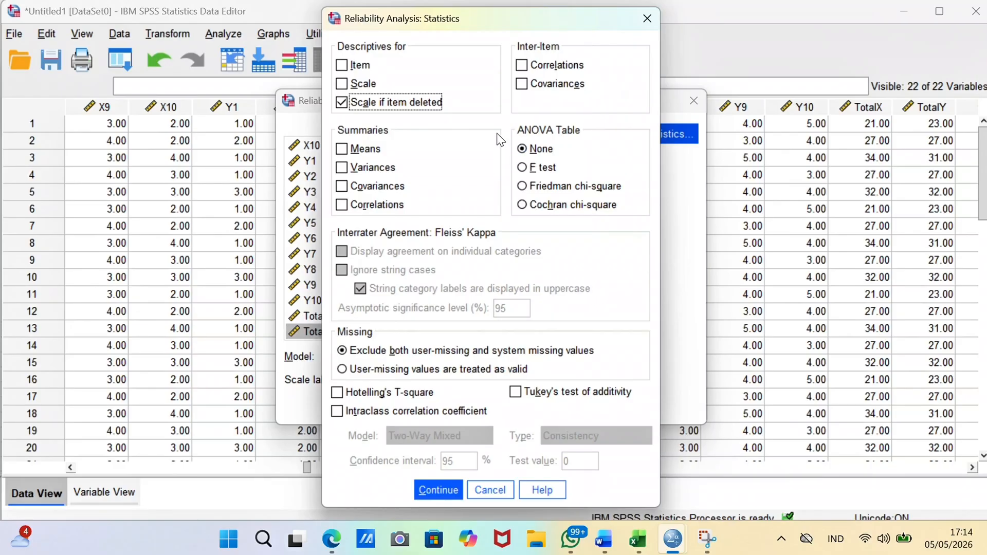
left_click(452, 493)
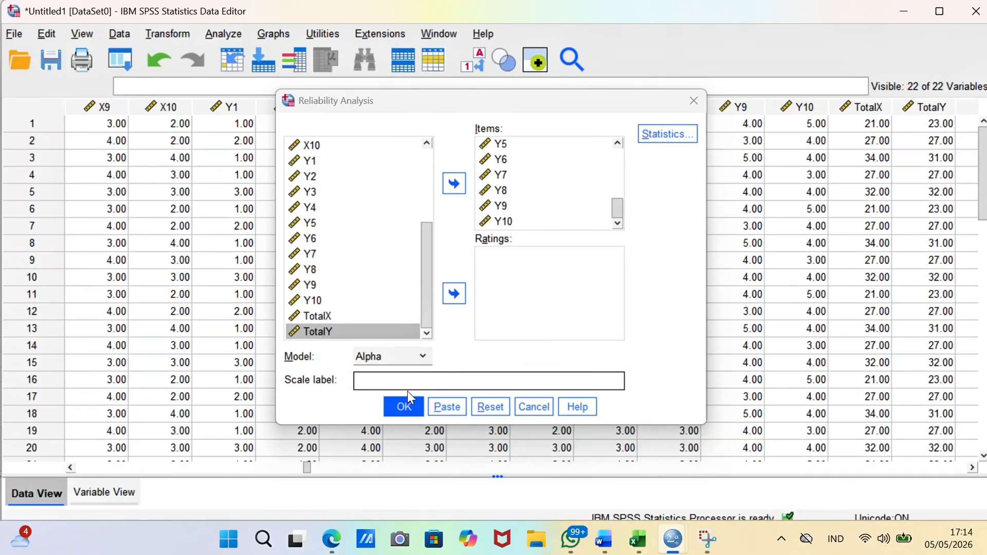
left_click(408, 405)
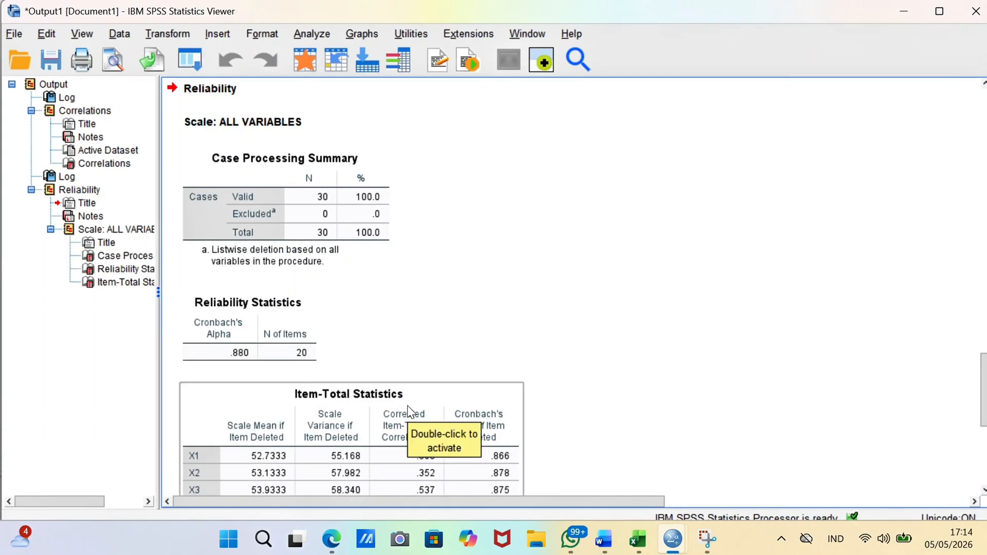
Examine the reliability output: case processing summary, Cronbach's Alpha and the item-total statistics for X1 through Y10.
scroll(324, 257, "down", 1)
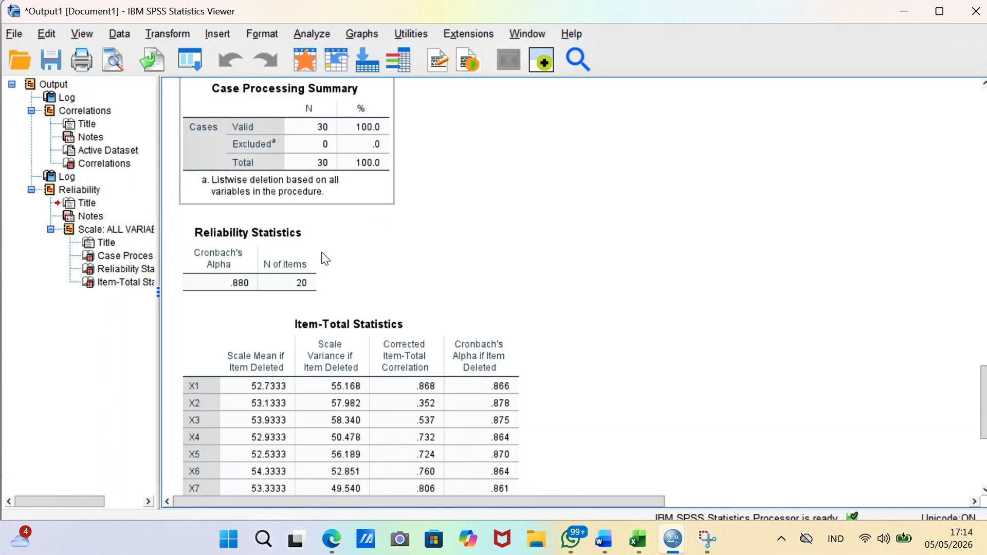
scroll(329, 256, "up", 2)
scroll(309, 239, "down", 1)
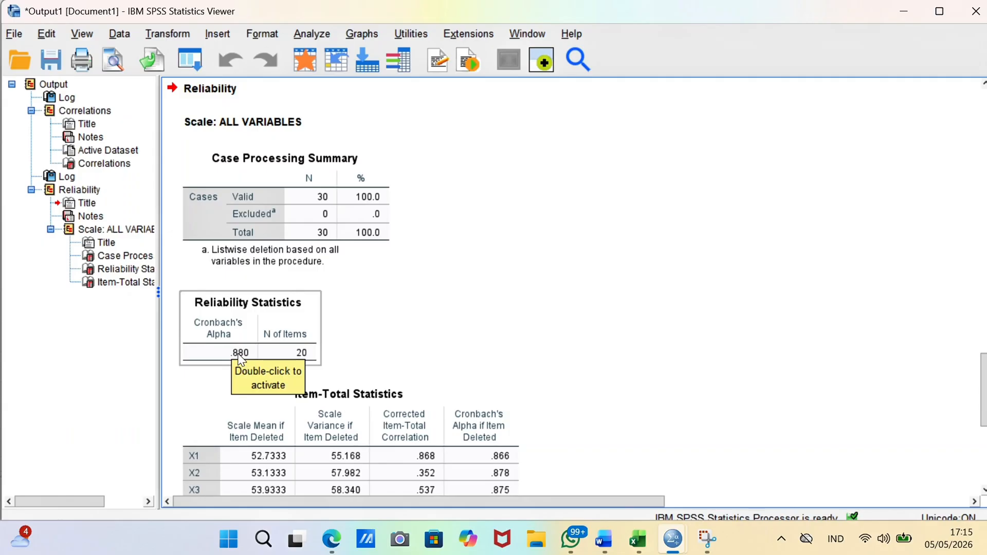
scroll(386, 354, "down", 5)
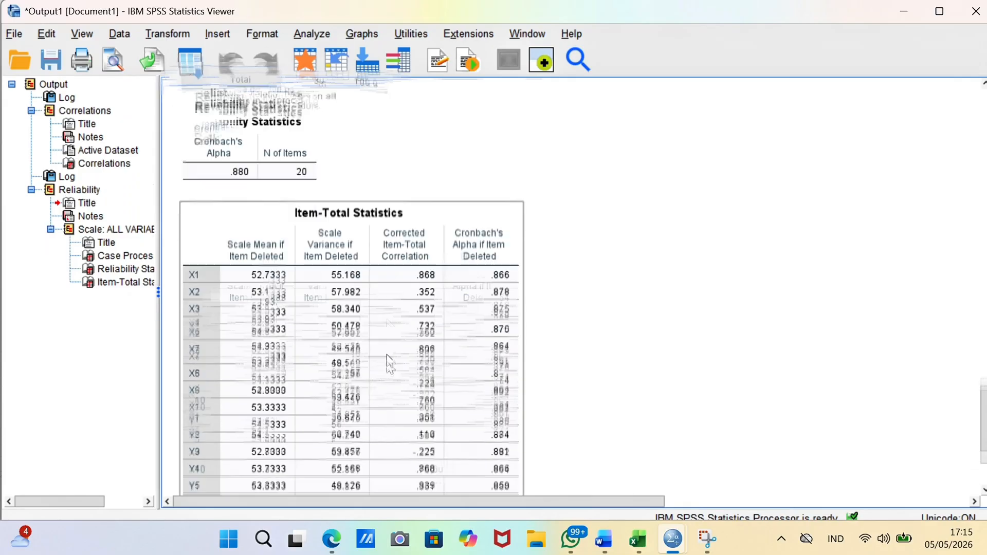
scroll(387, 354, "down", 2)
scroll(366, 313, "down", 1)
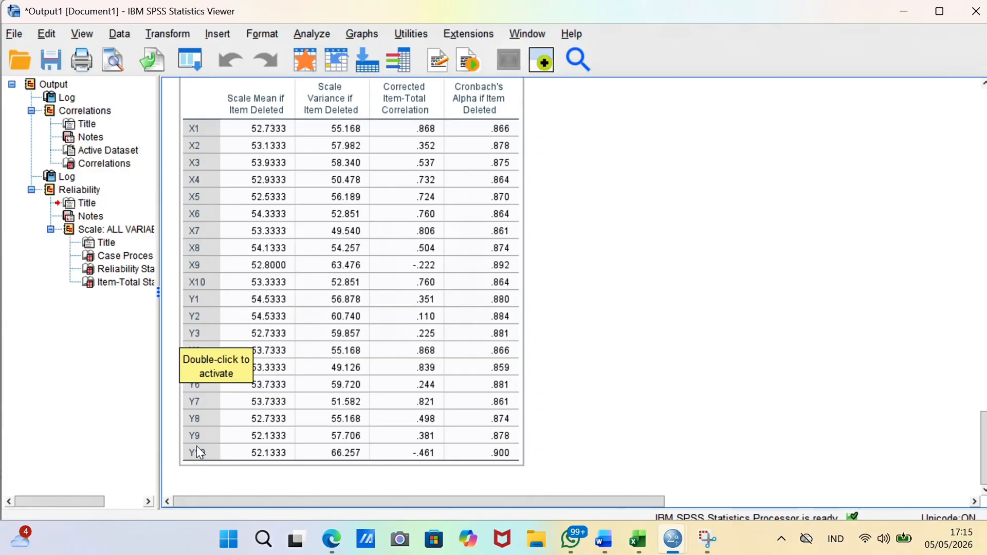
left_click(545, 358)
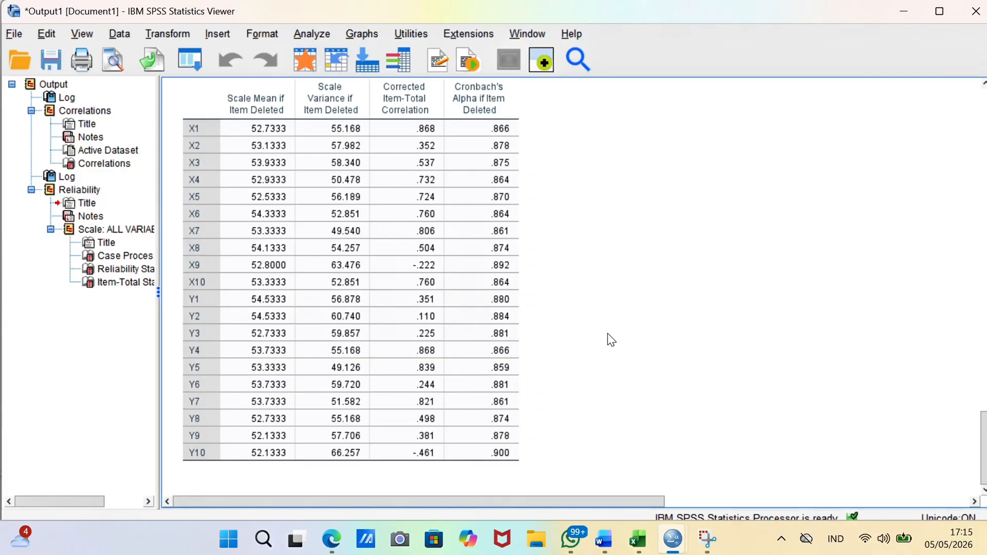
scroll(568, 324, "up", 8)
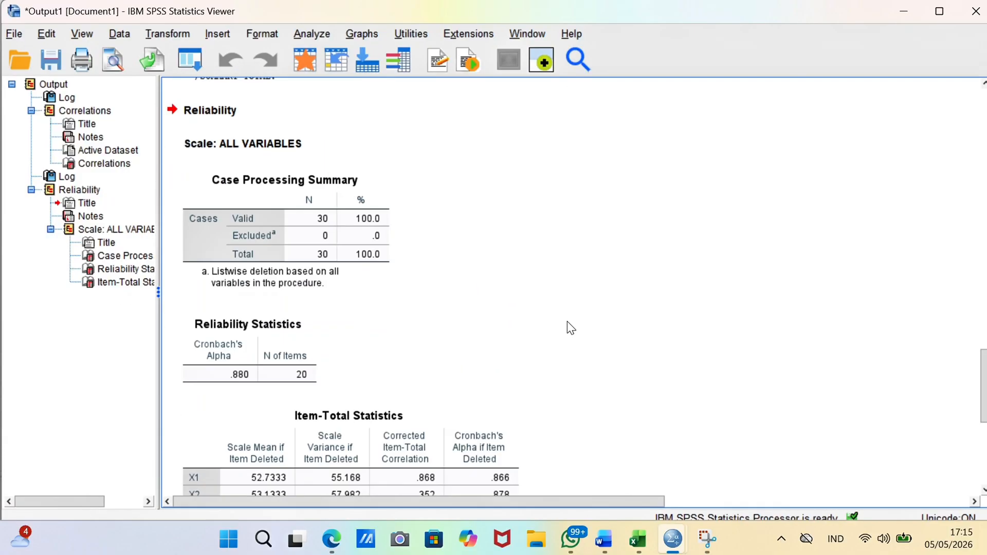
scroll(568, 323, "down", 7)
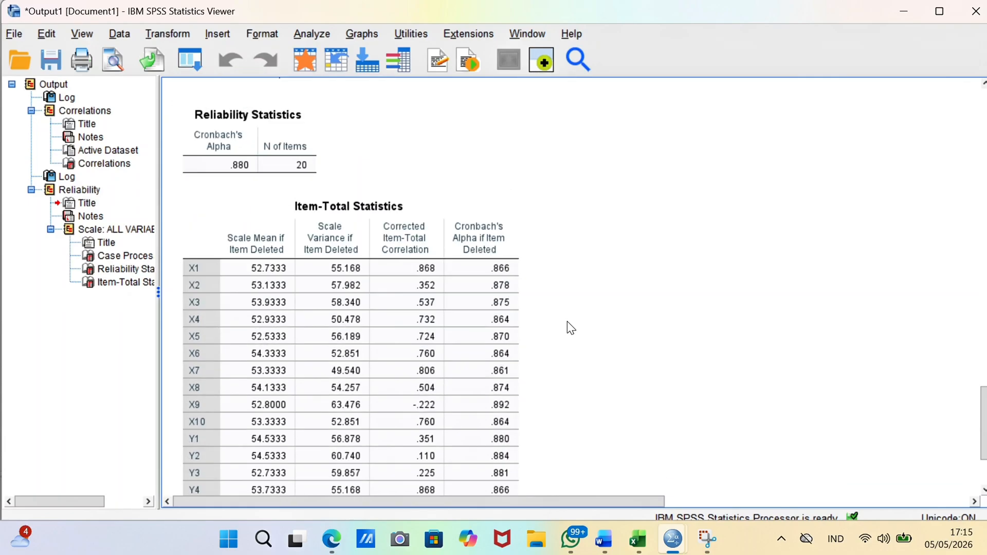
scroll(566, 322, "up", 5)
scroll(567, 322, "down", 5)
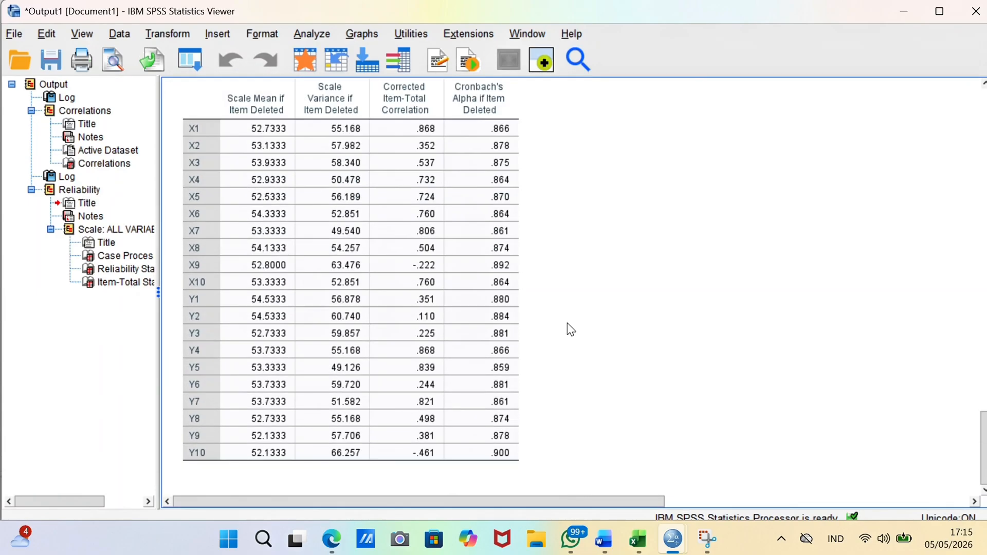
scroll(486, 247, "up", 15)
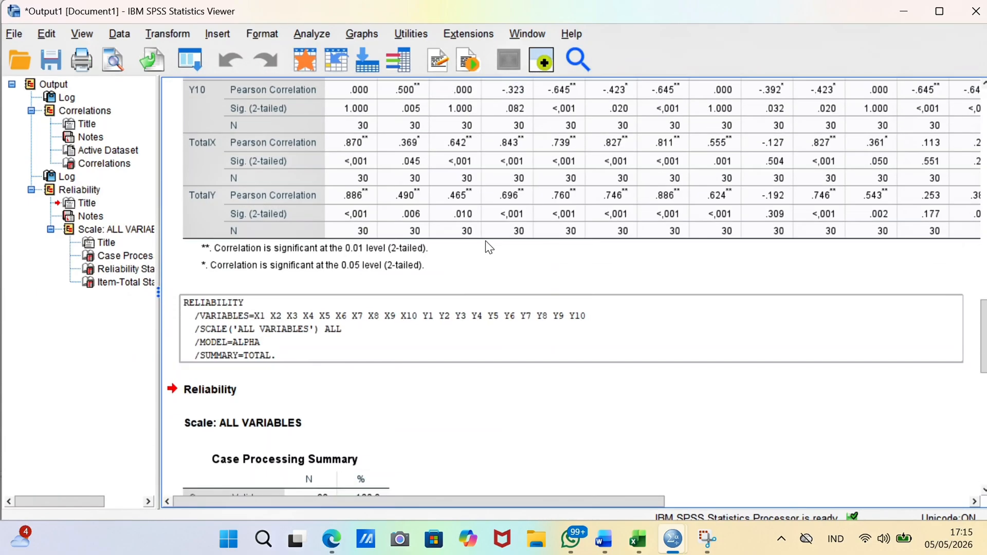
scroll(486, 241, "down", 15)
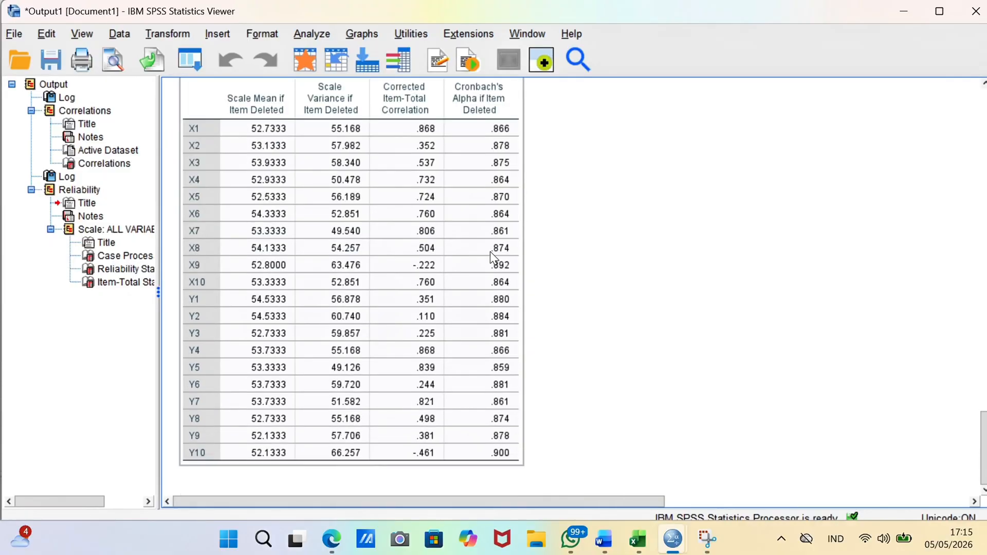
Open the Explore procedure for the data set and add TotalX and TotalY as dependent variables.
left_click(403, 38)
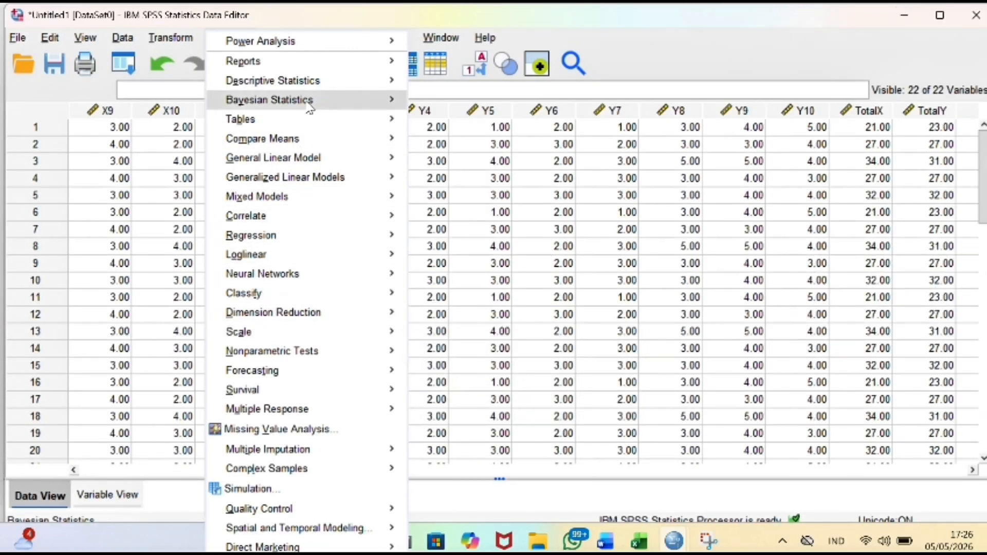
mouse_move(315, 82)
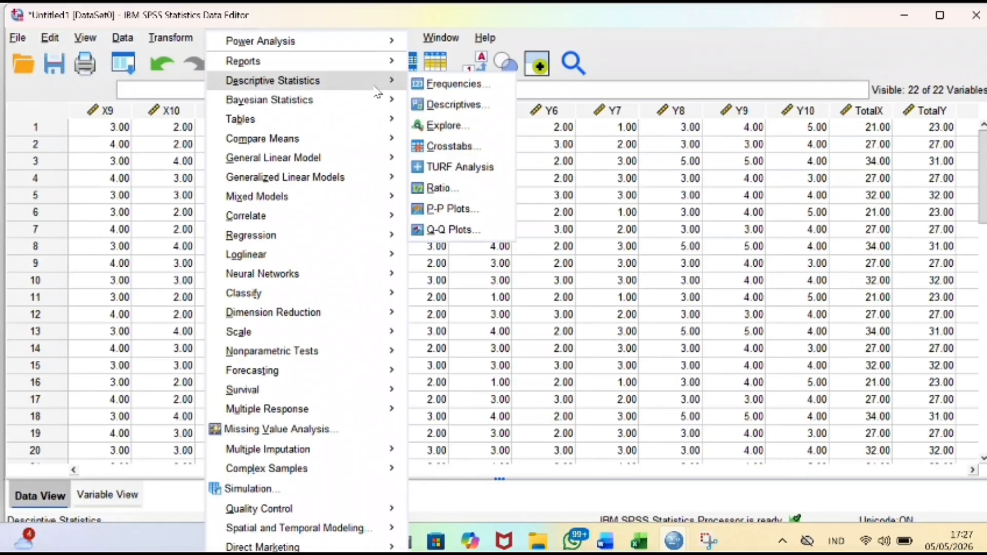
left_click(449, 126)
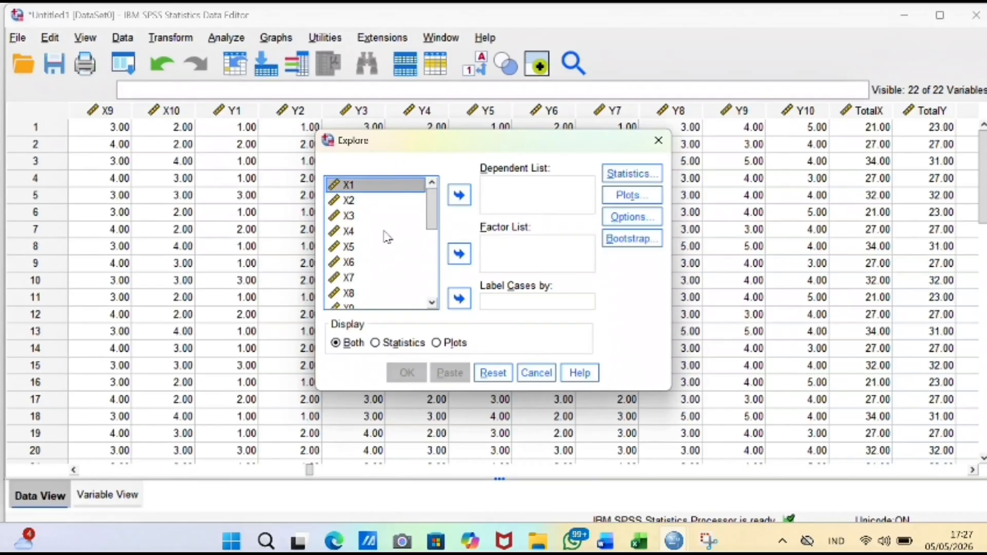
scroll(381, 226, "down", 5)
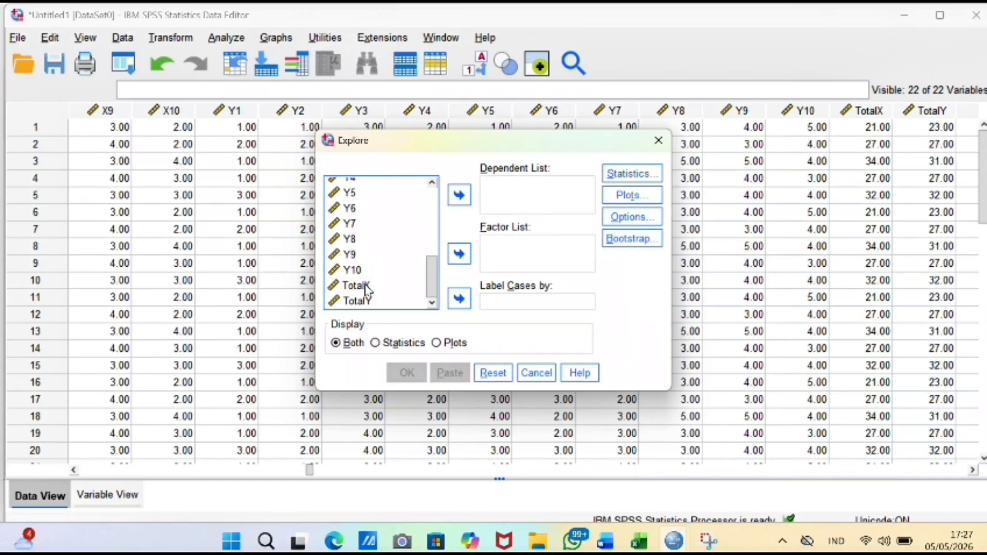
left_click(367, 286)
left_click(460, 195)
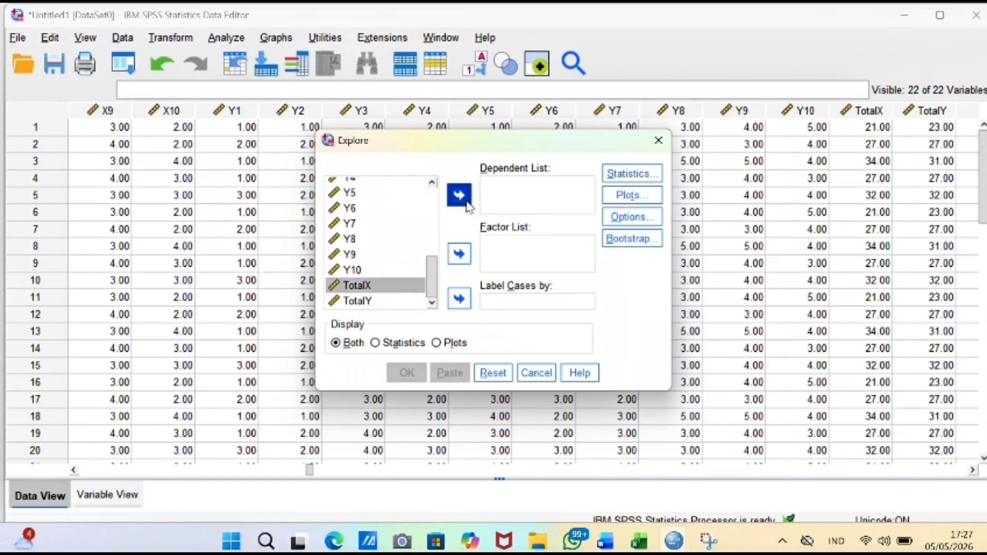
left_click(386, 302)
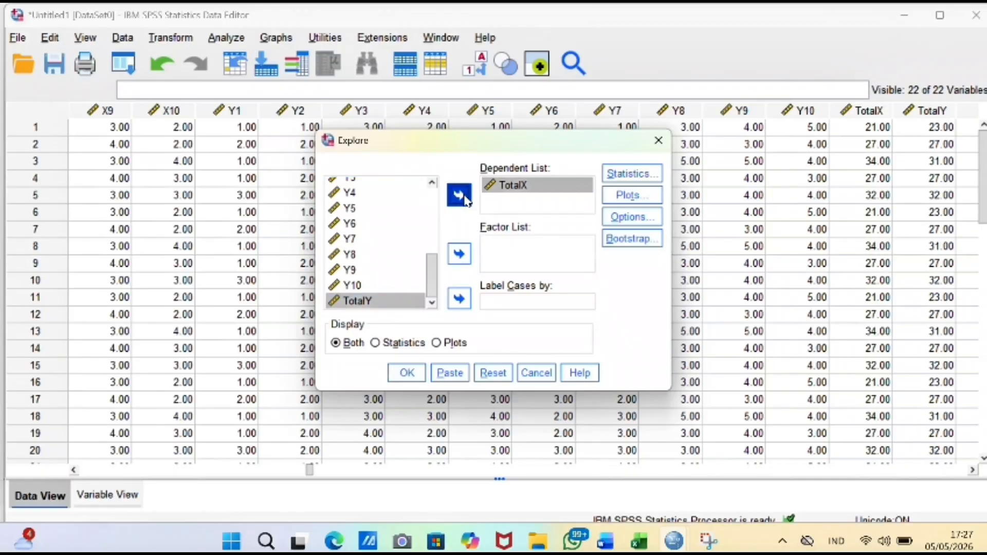
left_click(464, 197)
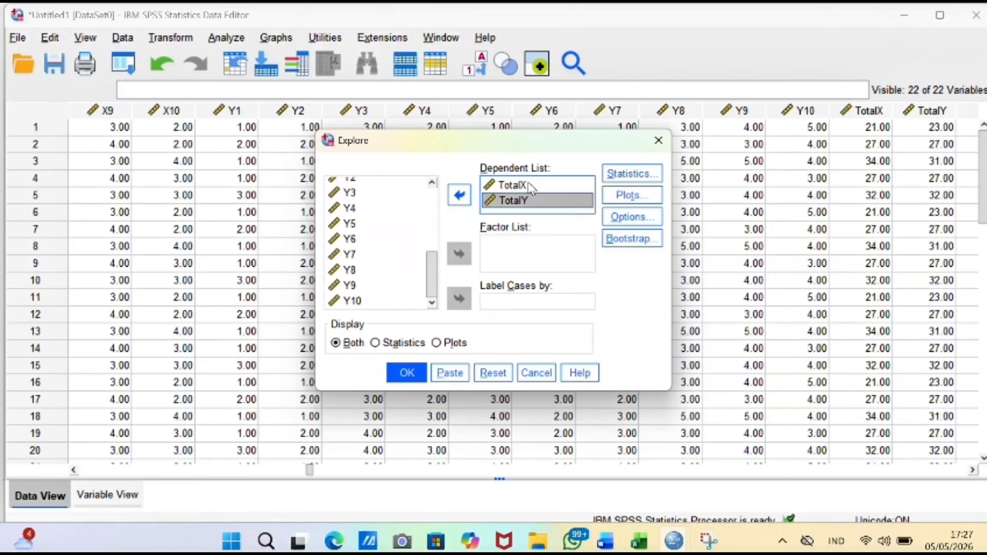
Enable normality plots with tests and the histogram in the Explore plots, and run the analysis.
left_click(631, 196)
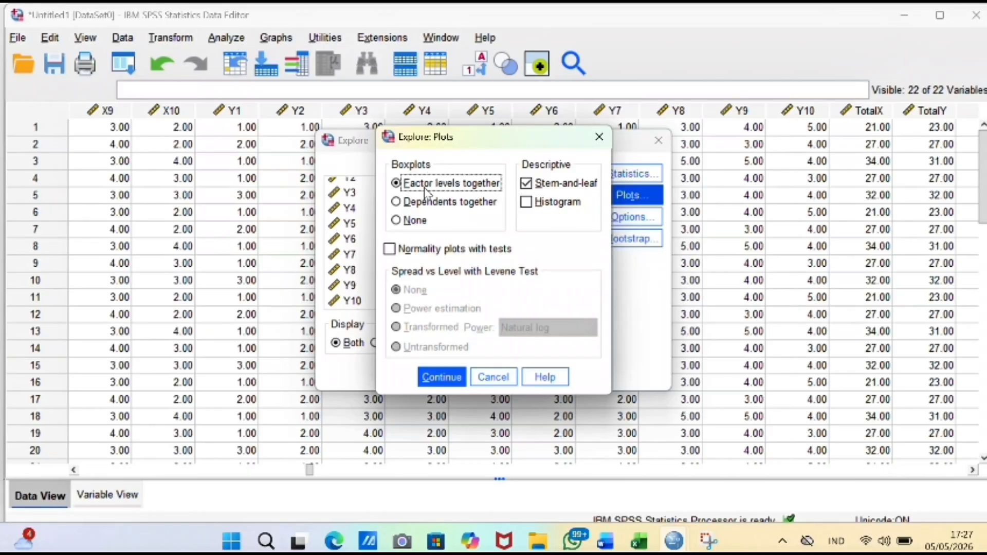
left_click(390, 250)
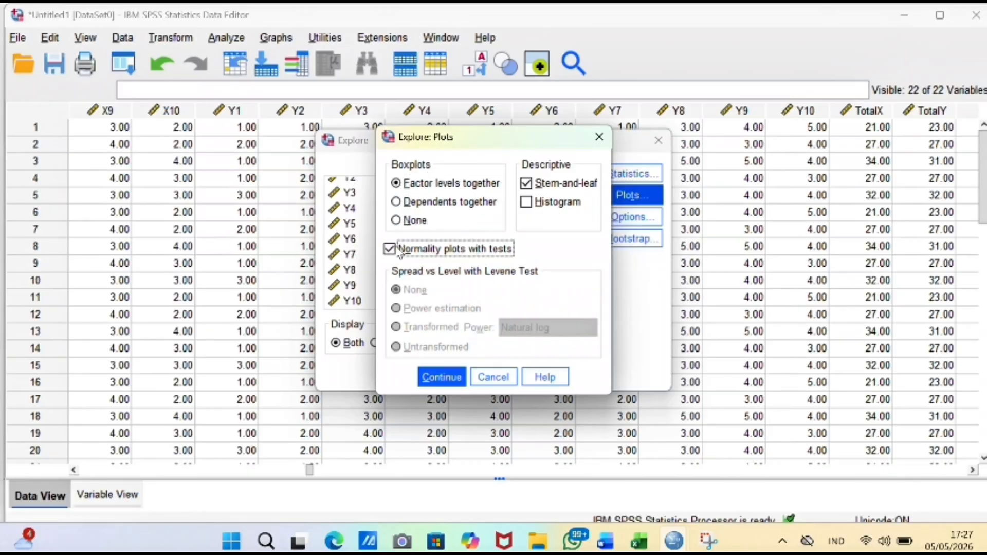
left_click(532, 201)
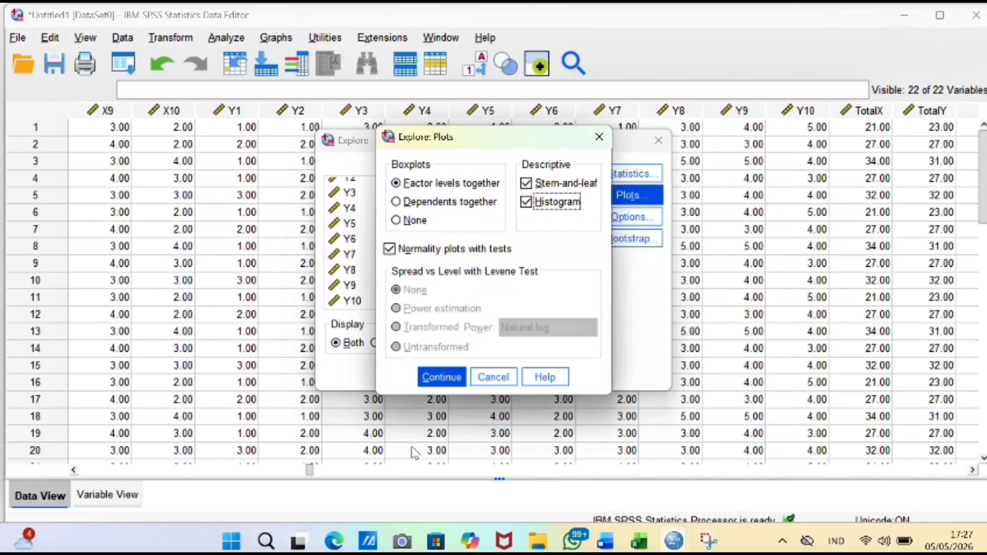
left_click(440, 378)
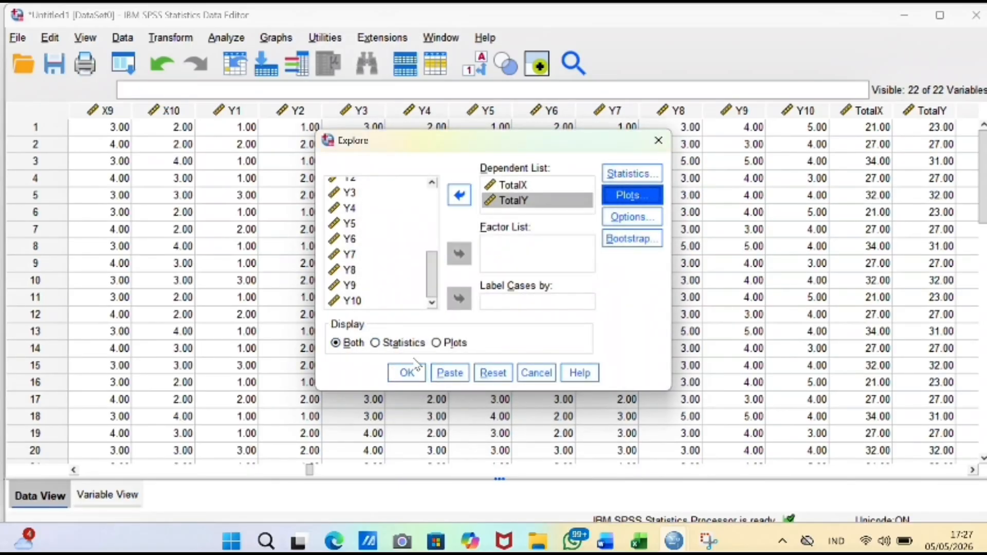
left_click(406, 375)
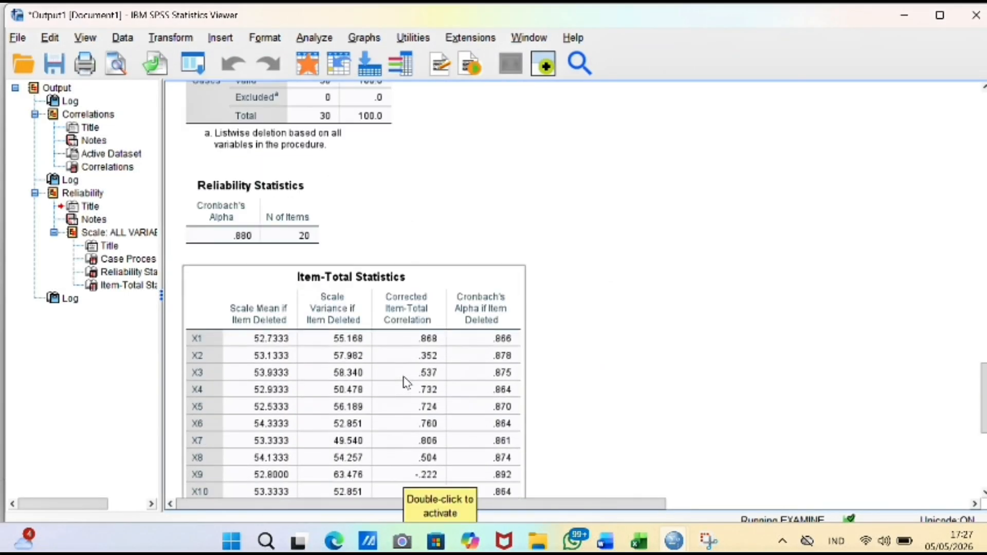
Examine the Explore output for TotalX and TotalY: case processing summary, descriptives, tests of normality and histogram.
scroll(407, 384, "down", 4)
scroll(407, 383, "up", 6)
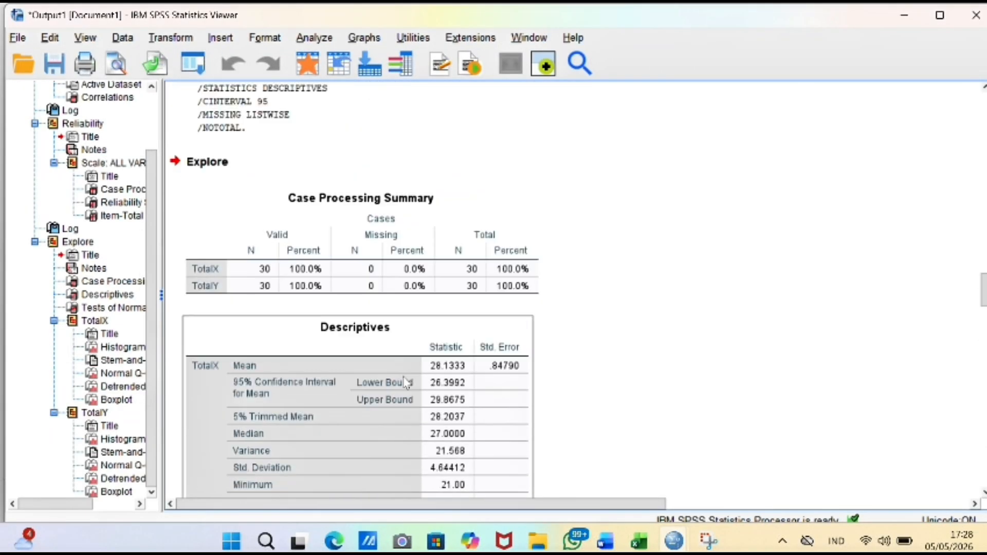
scroll(404, 383, "down", 2)
left_click(332, 210)
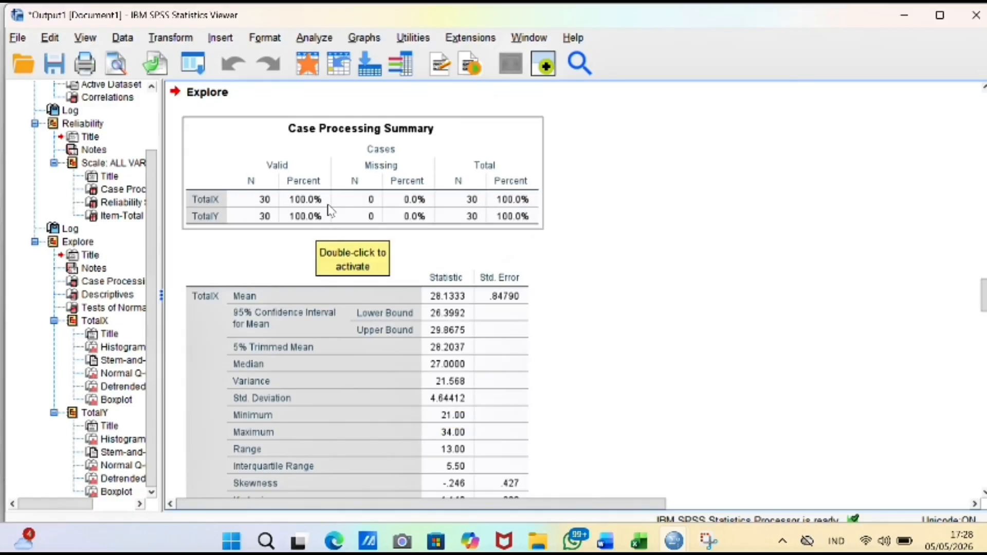
left_click(586, 279)
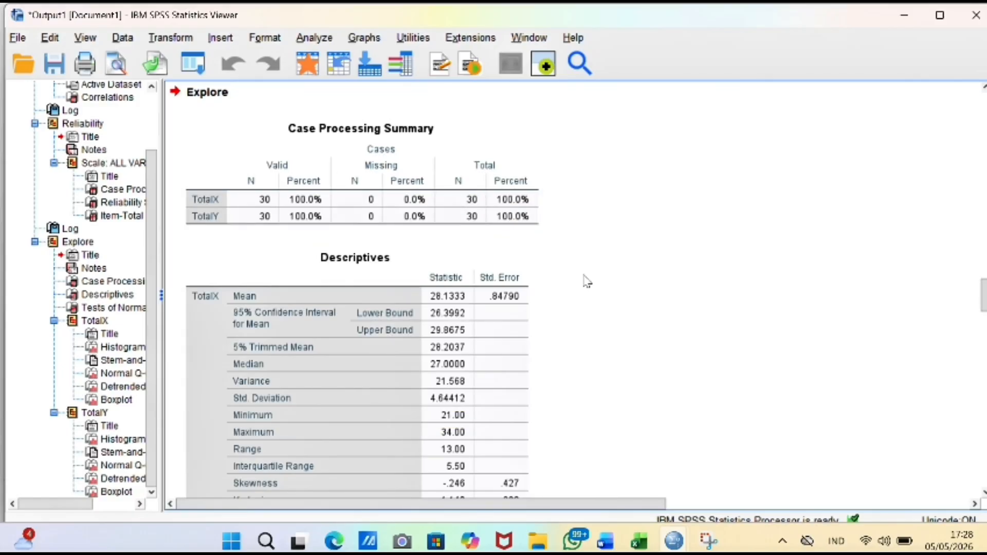
left_click(392, 215)
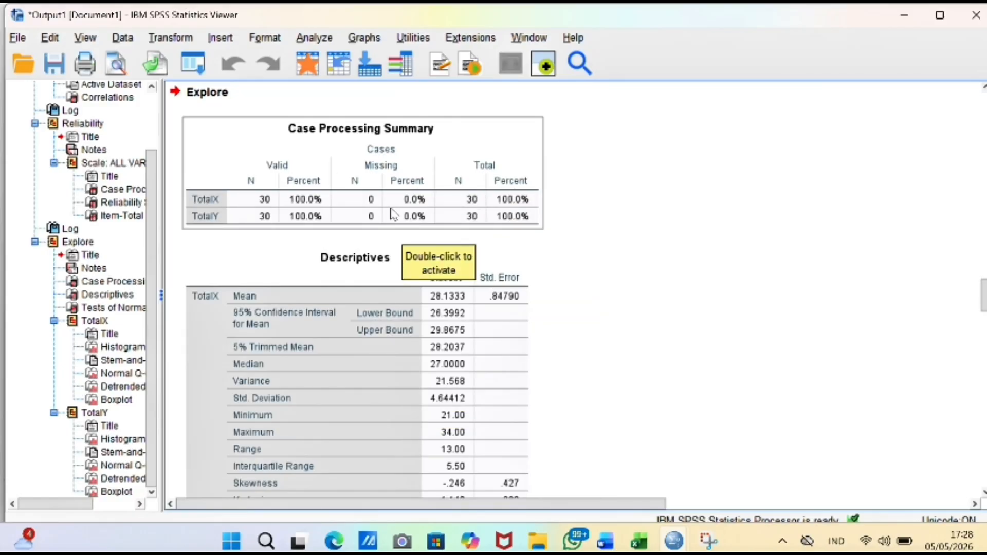
scroll(393, 215, "down", 15)
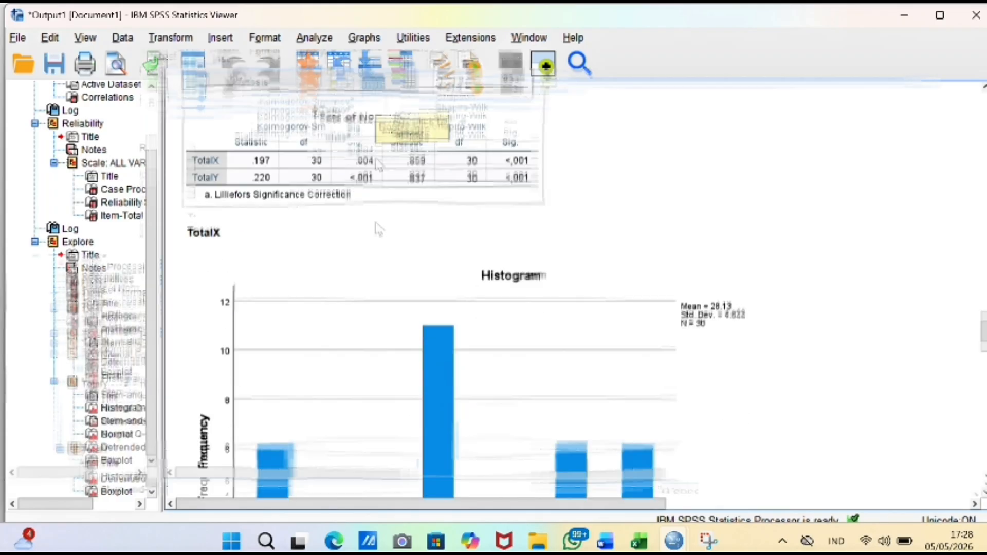
scroll(379, 228, "up", 1)
left_click(373, 194)
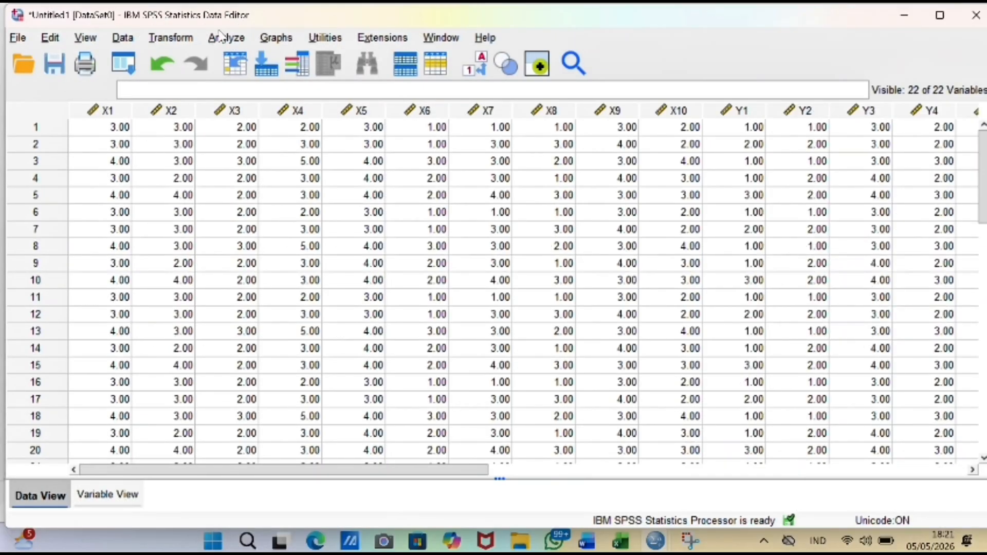
Open the Linear Regression procedure and set TotalY as the dependent variable.
left_click(227, 39)
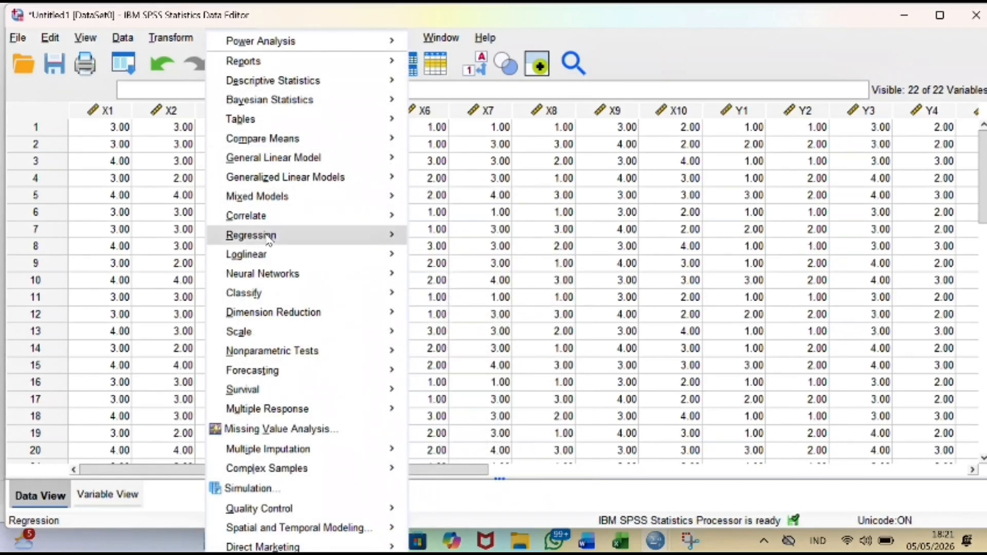
mouse_move(268, 241)
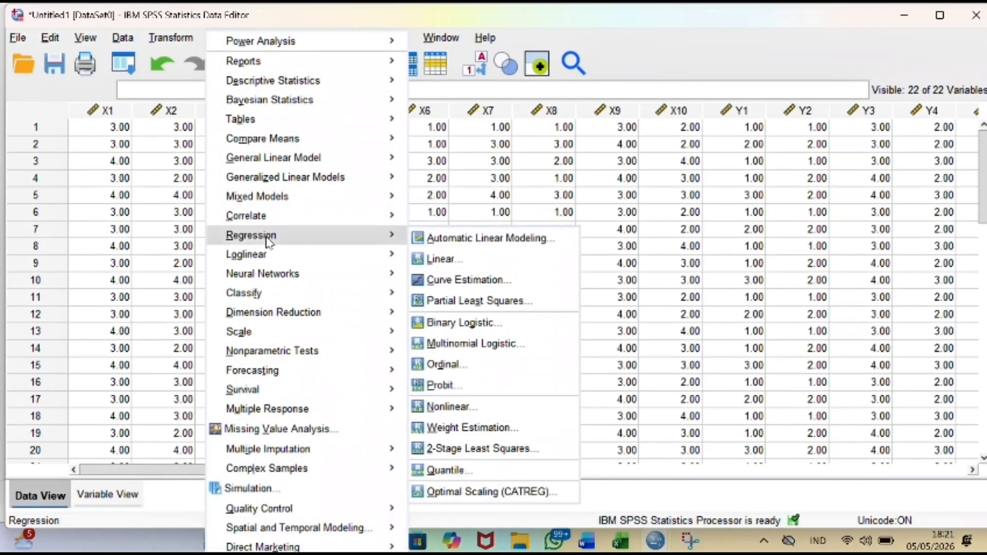
left_click(450, 263)
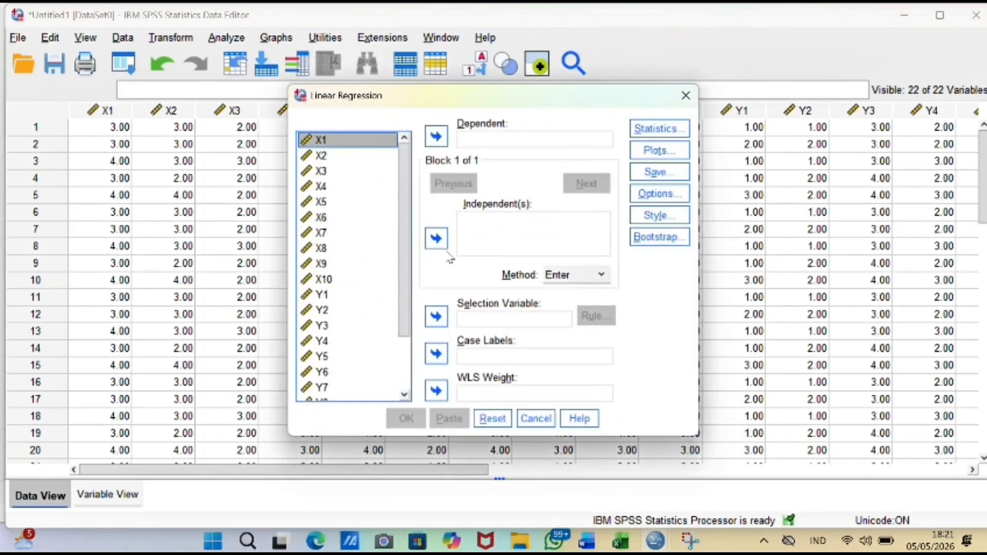
scroll(362, 269, "down", 2)
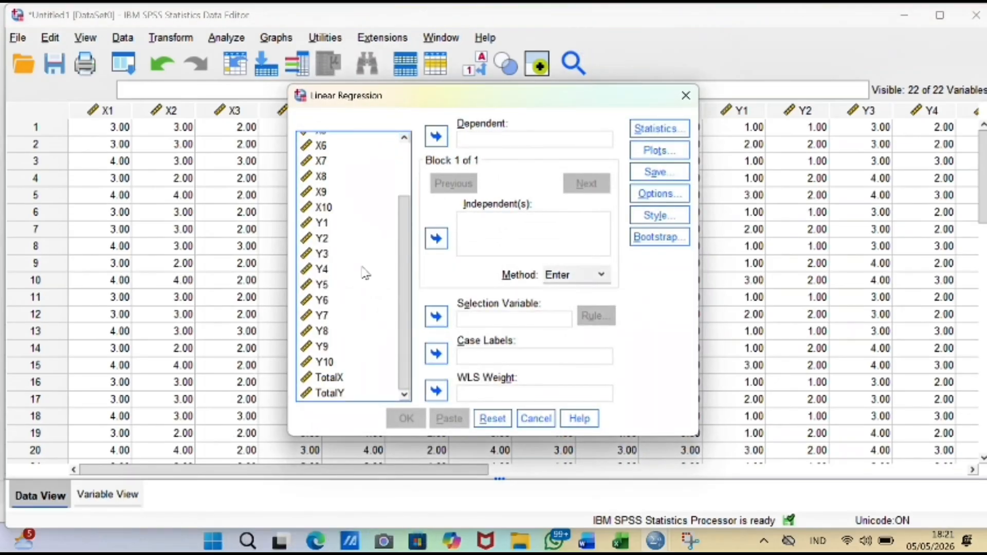
left_click(352, 395)
left_click(436, 136)
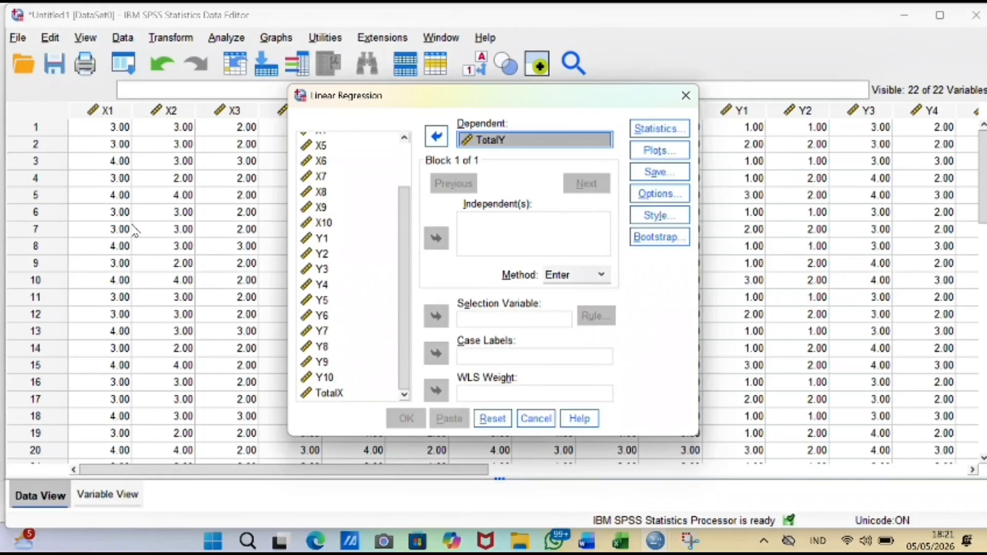
Add X1 through X10 as independent variables of the linear regression and check the resulting list.
scroll(334, 221, "up", 2)
left_click(321, 140)
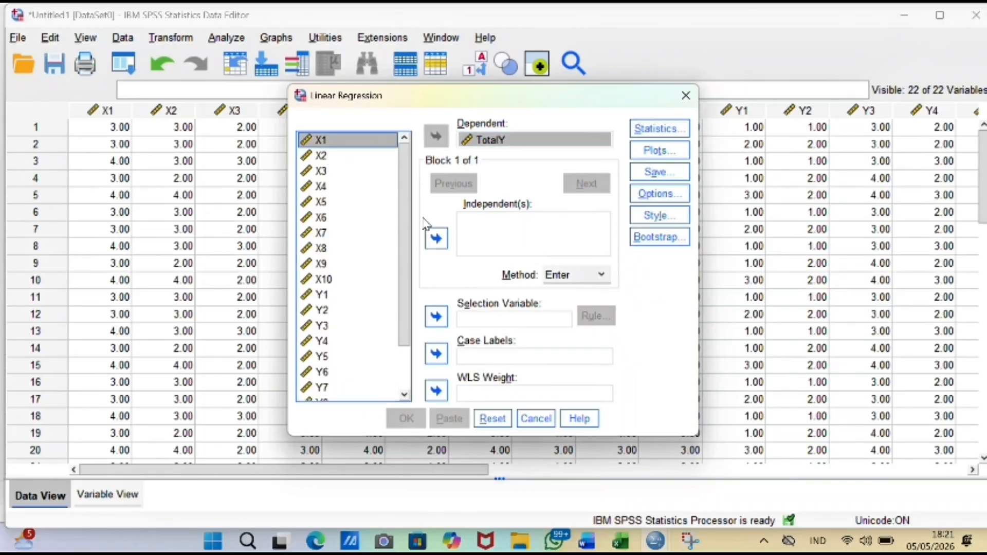
left_click(436, 238)
left_click(347, 157)
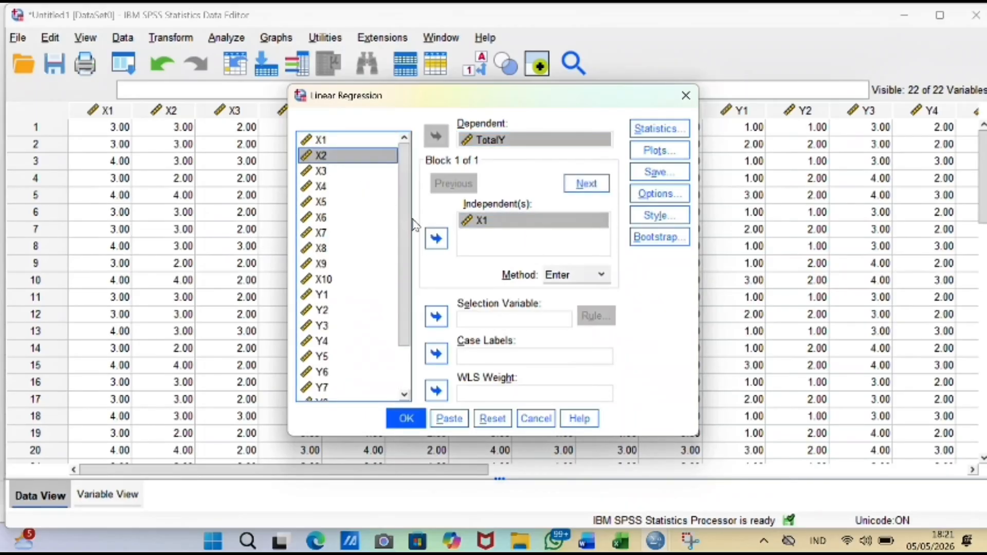
left_click(436, 239)
left_click(355, 172)
left_click(436, 238)
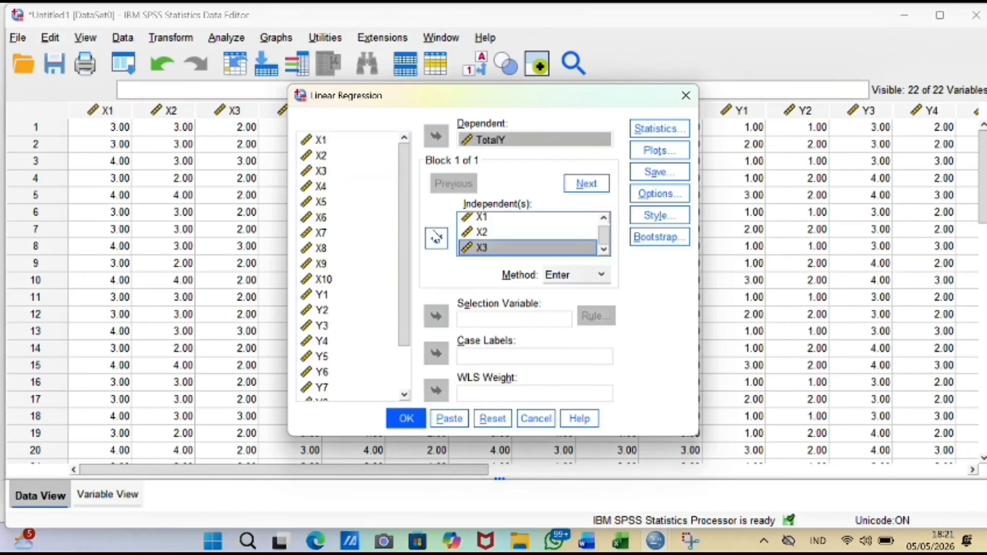
left_click(355, 186)
left_click(437, 238)
left_click(360, 202)
left_click(436, 238)
left_click(363, 217)
left_click(436, 238)
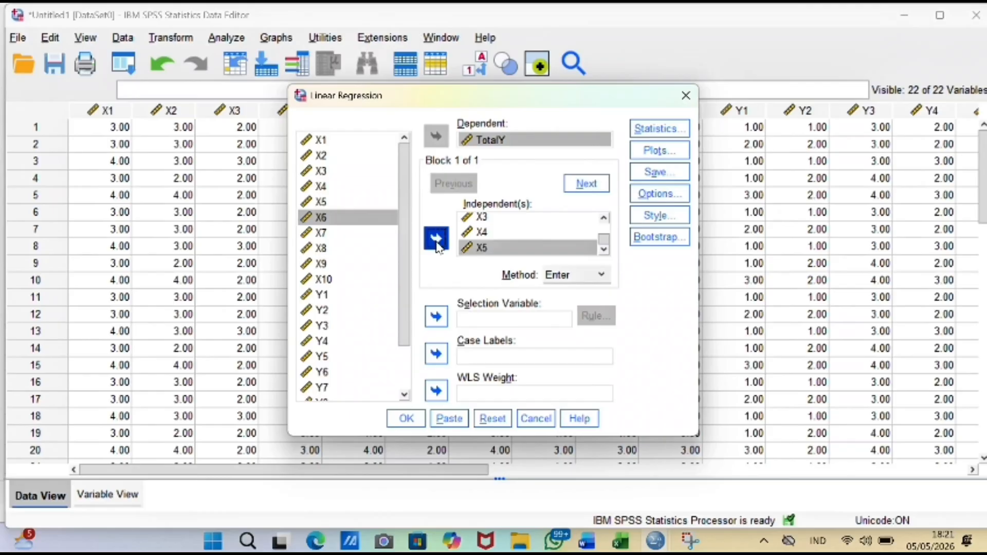
left_click(362, 232)
left_click(437, 238)
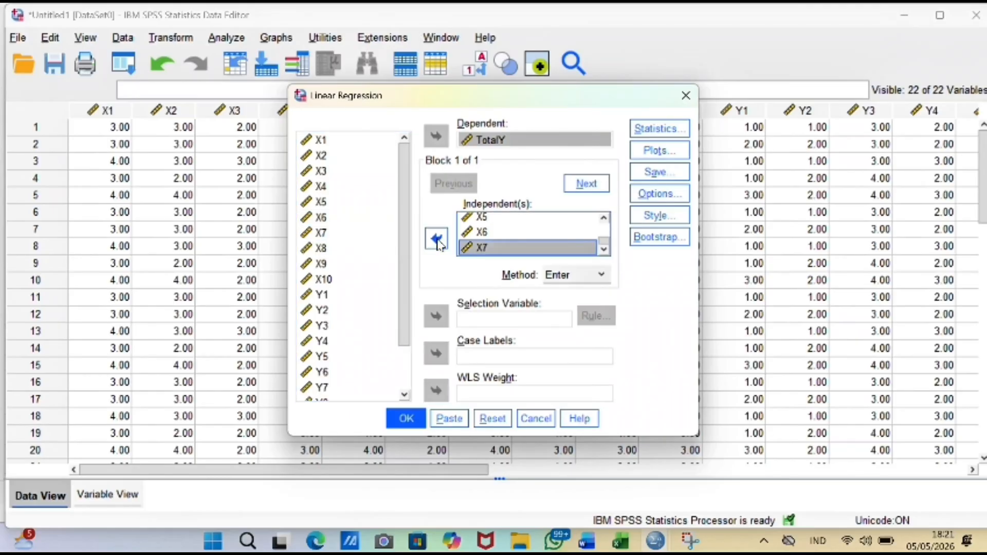
left_click(368, 248)
left_click(436, 240)
left_click(358, 262)
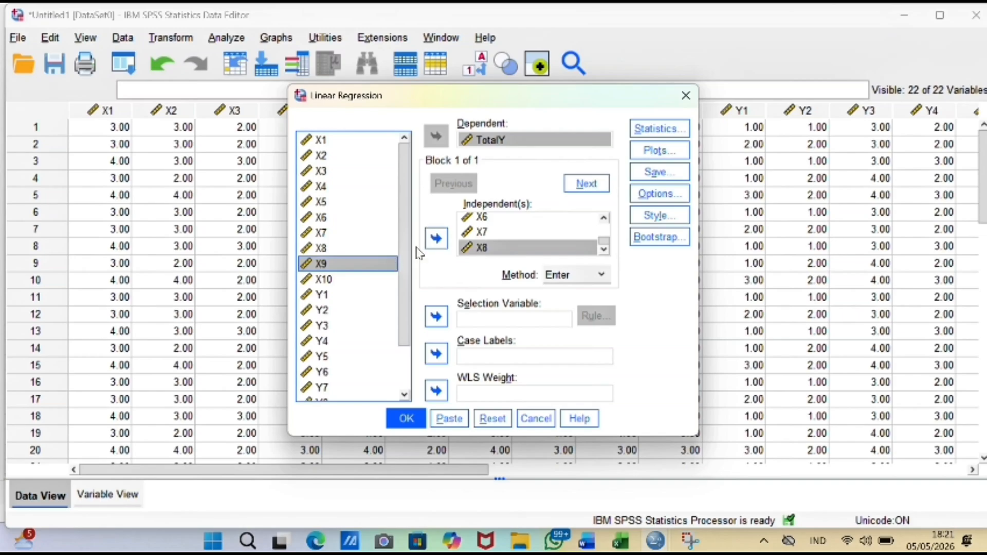
left_click(434, 239)
left_click(358, 282)
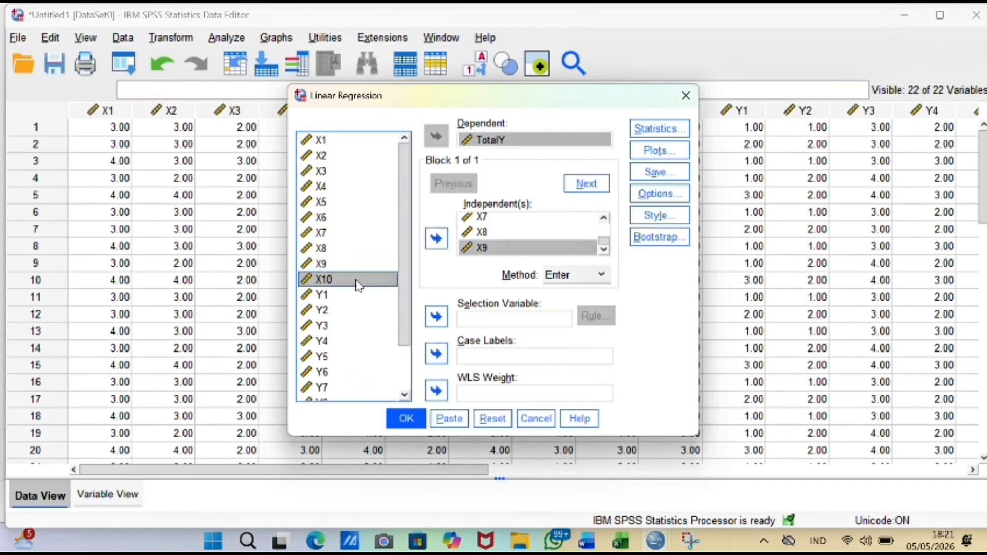
left_click(436, 239)
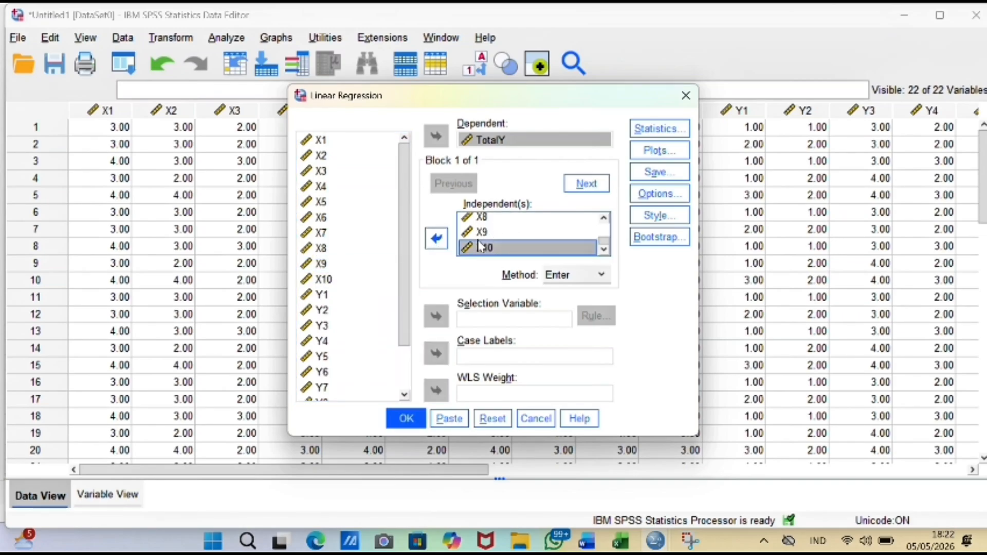
scroll(491, 242, "up", 2)
scroll(491, 241, "up", 1)
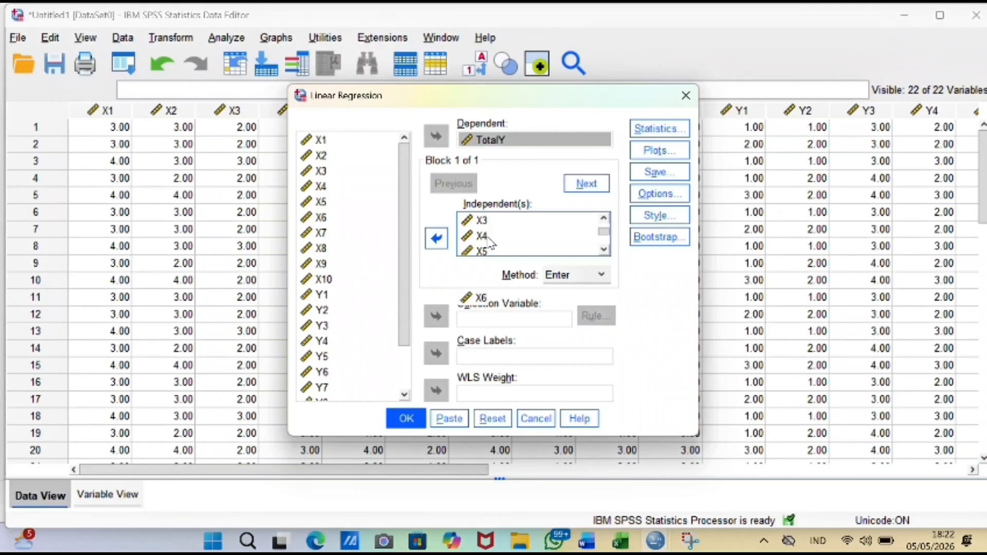
scroll(491, 241, "down", 5)
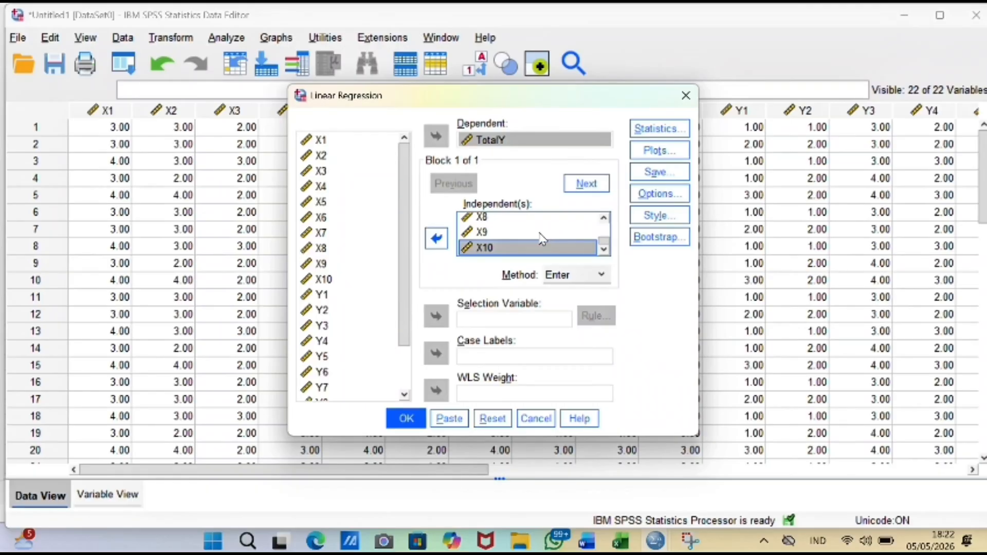
Request only the covariance matrix and collinearity diagnostics, turning off Estimates and Model fit, and run the regression.
left_click(662, 133)
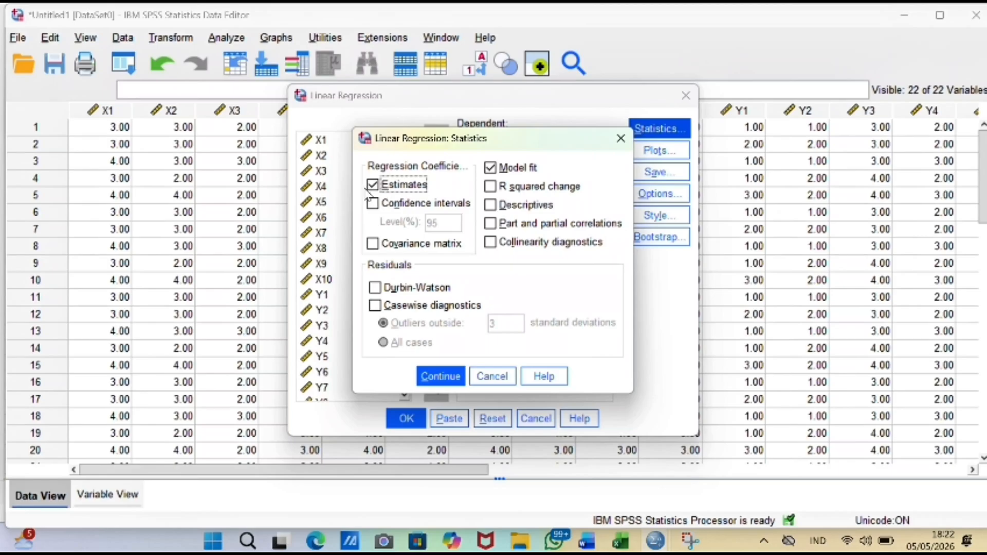
left_click(376, 245)
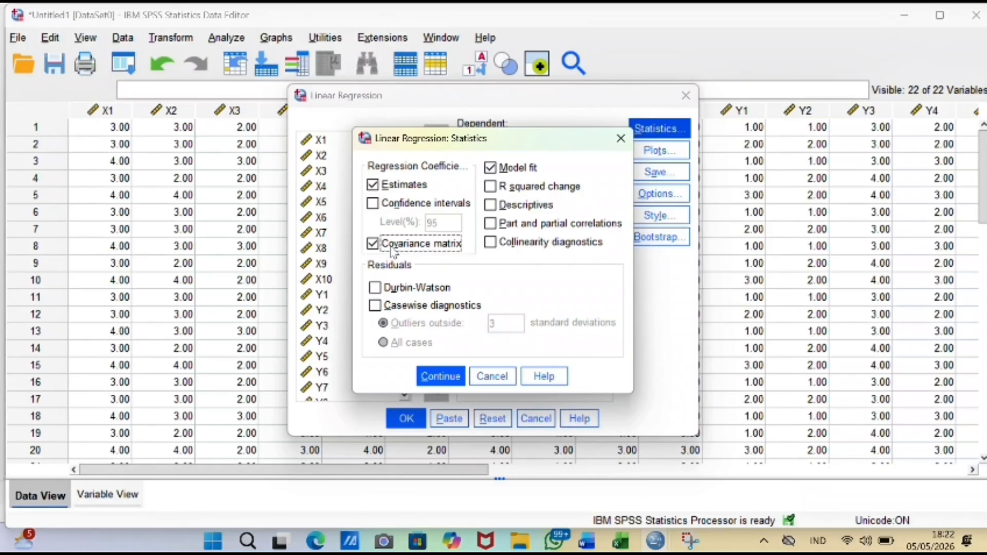
left_click(412, 39)
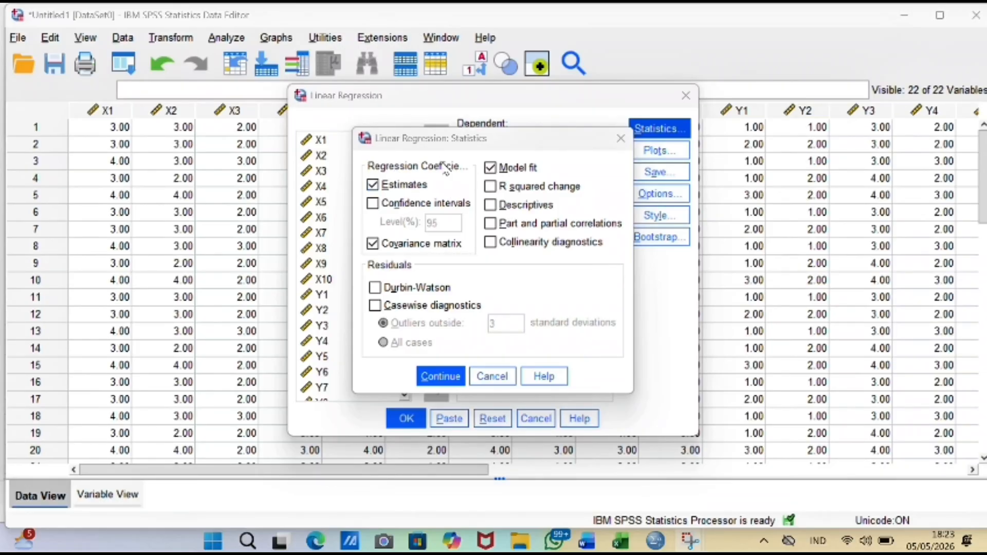
left_click(372, 185)
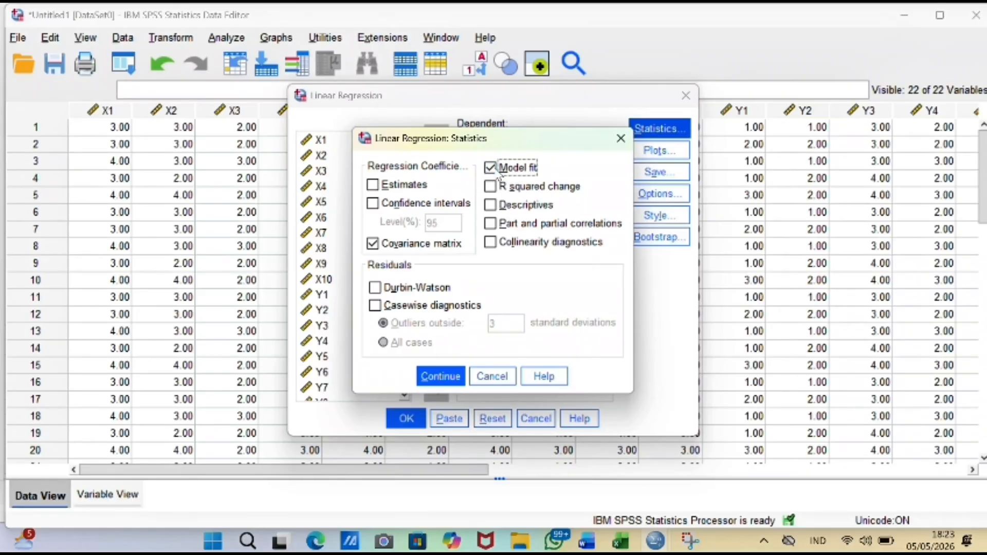
left_click(490, 168)
left_click(491, 242)
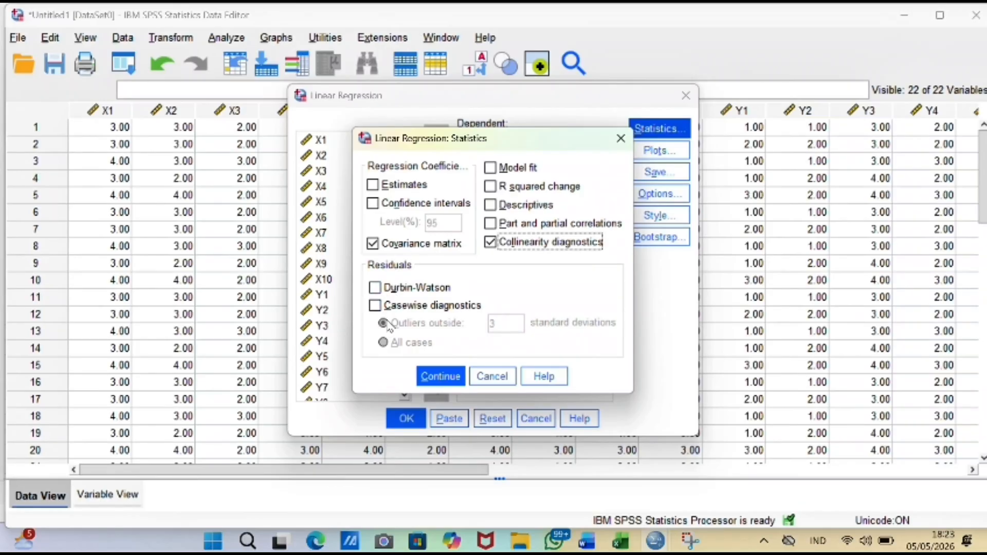
left_click(438, 377)
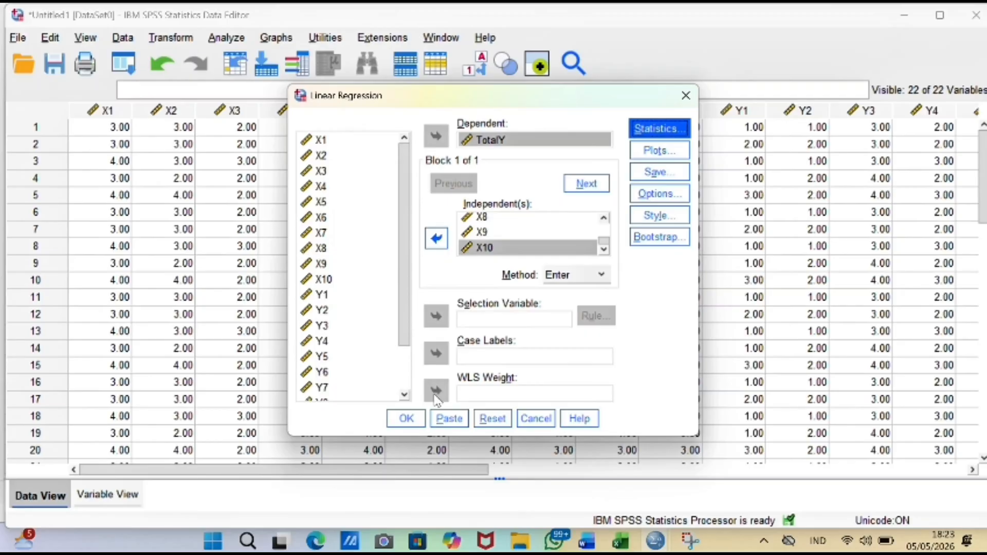
left_click(410, 417)
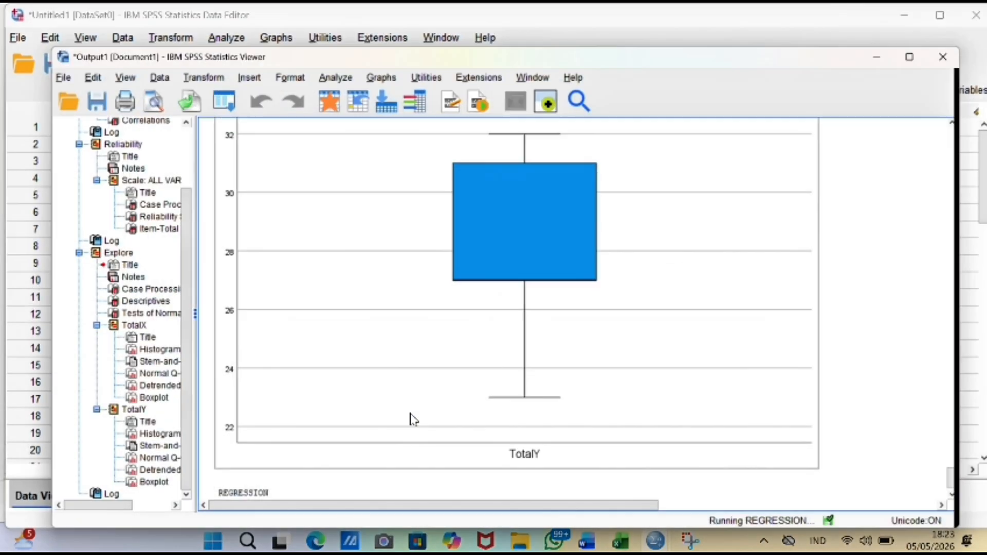
Review the output from the Explore tables and plots down to the regression syntax and the Variables Entered/Removed table.
scroll(437, 277, "up", 20)
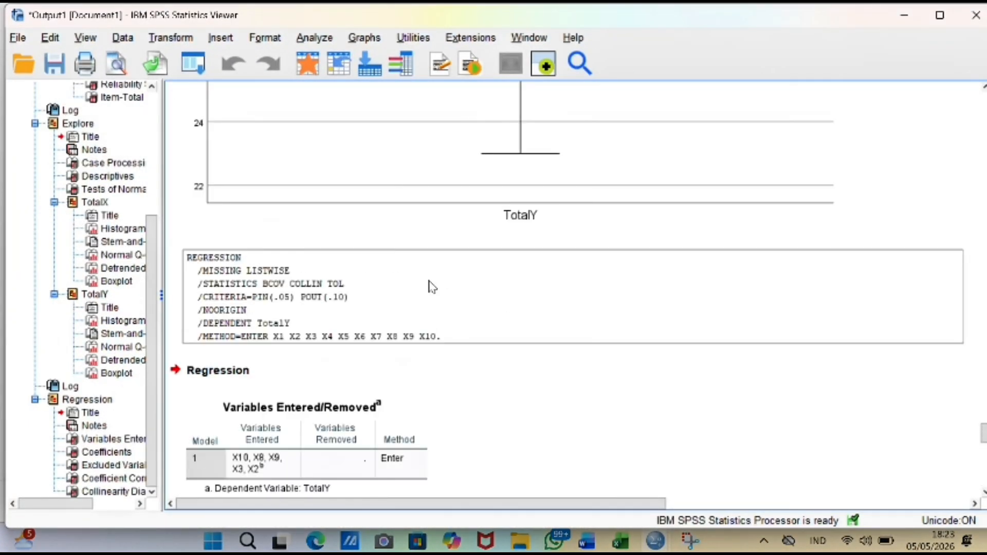
scroll(428, 292, "up", 20)
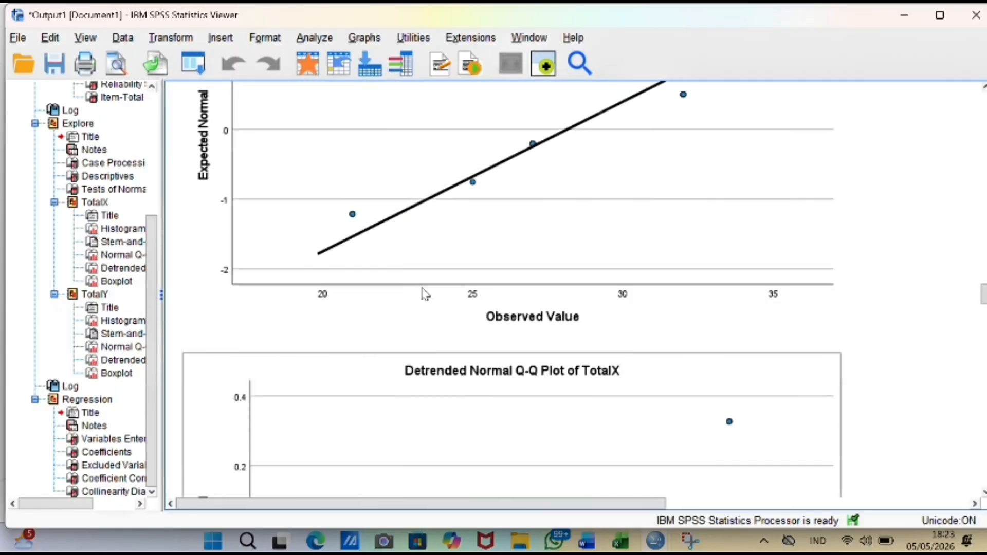
scroll(424, 295, "up", 5)
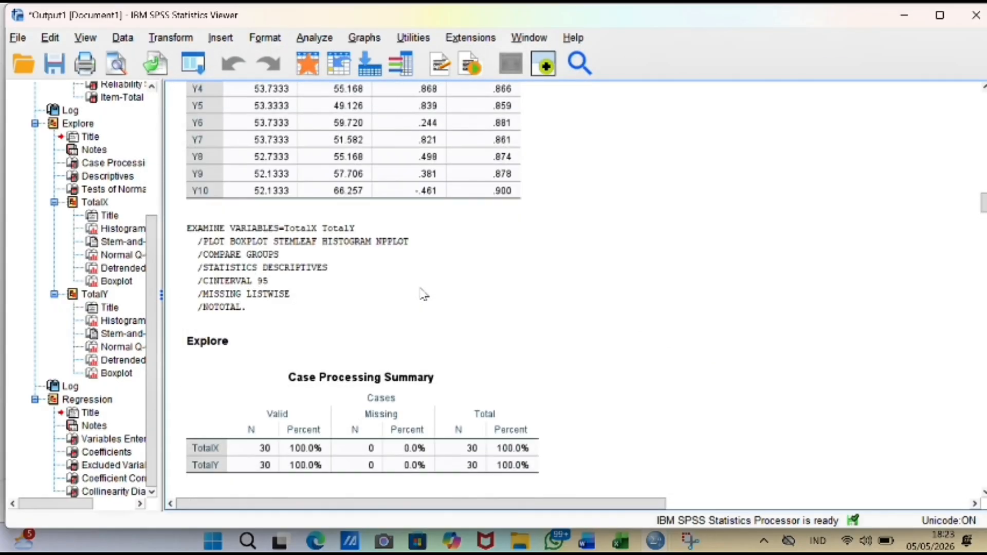
scroll(422, 294, "down", 15)
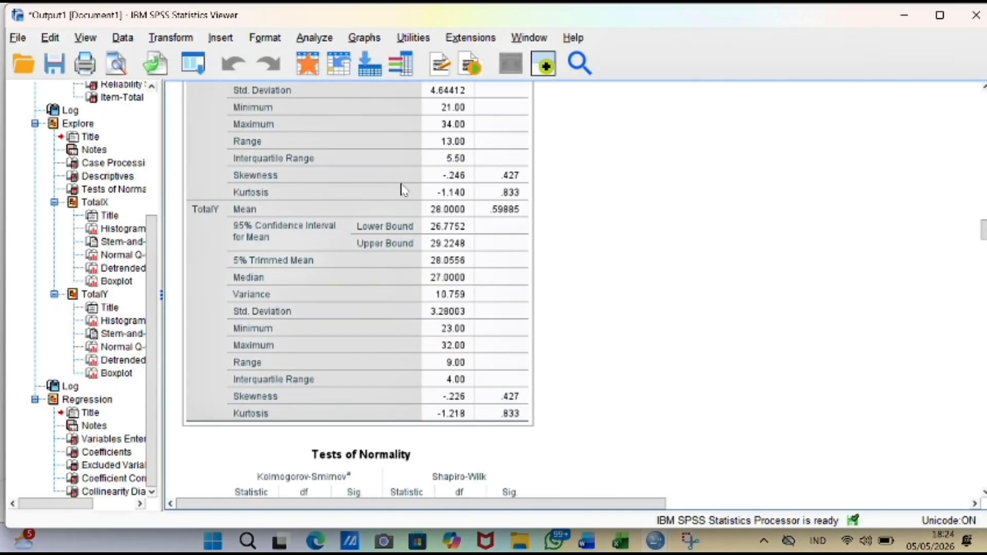
scroll(335, 308, "down", 20)
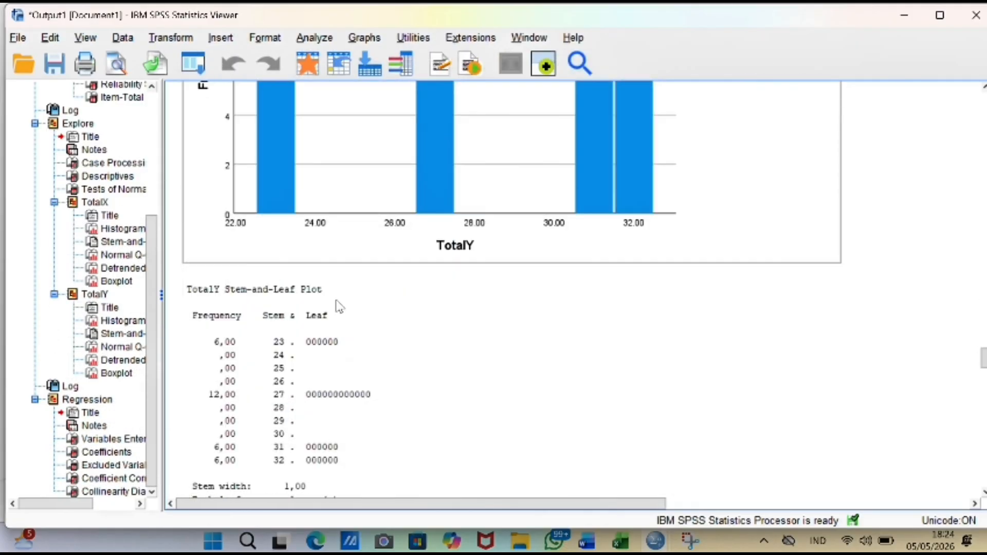
scroll(339, 307, "down", 15)
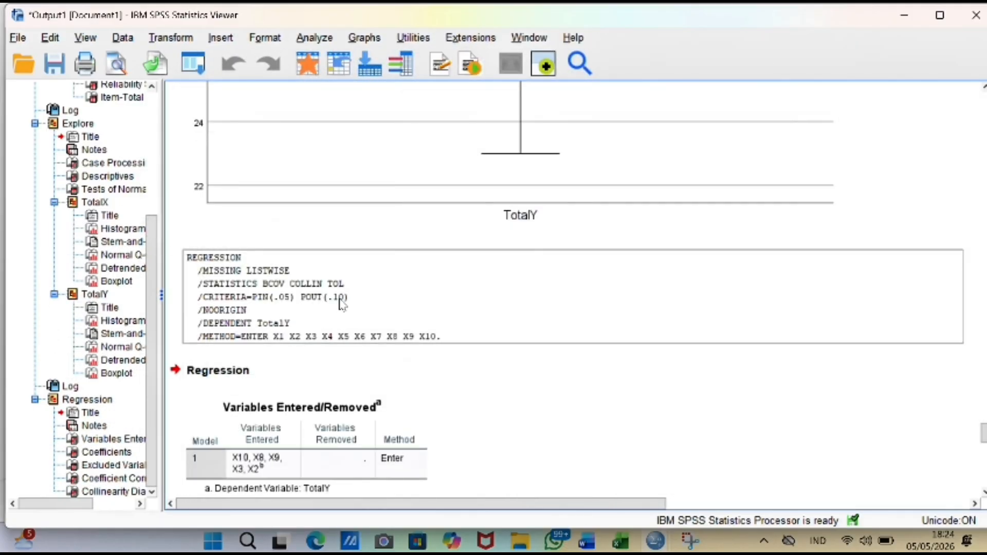
scroll(342, 304, "down", 5)
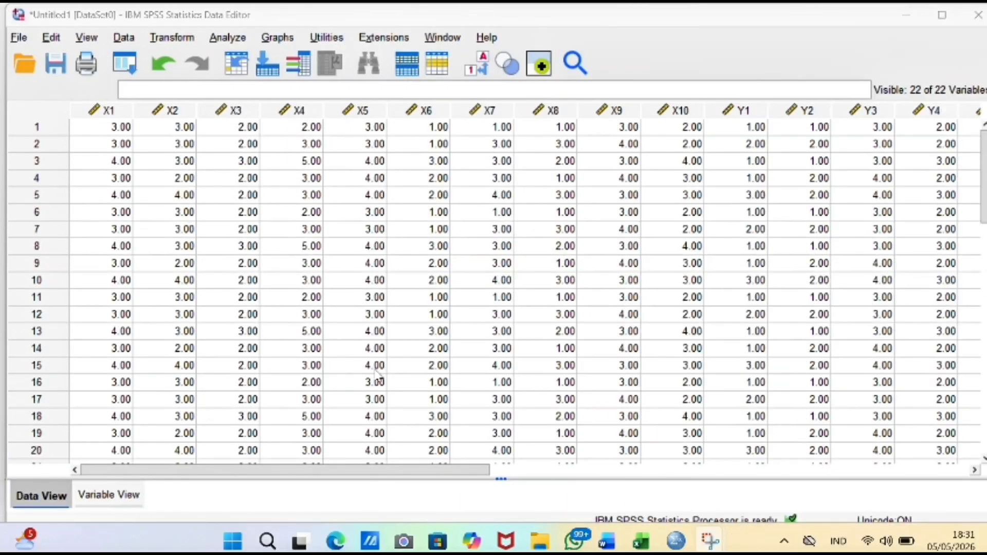
Look through the data rows and the variable definitions down to TotalY.
scroll(435, 445, "down", 3)
scroll(434, 445, "up", 1)
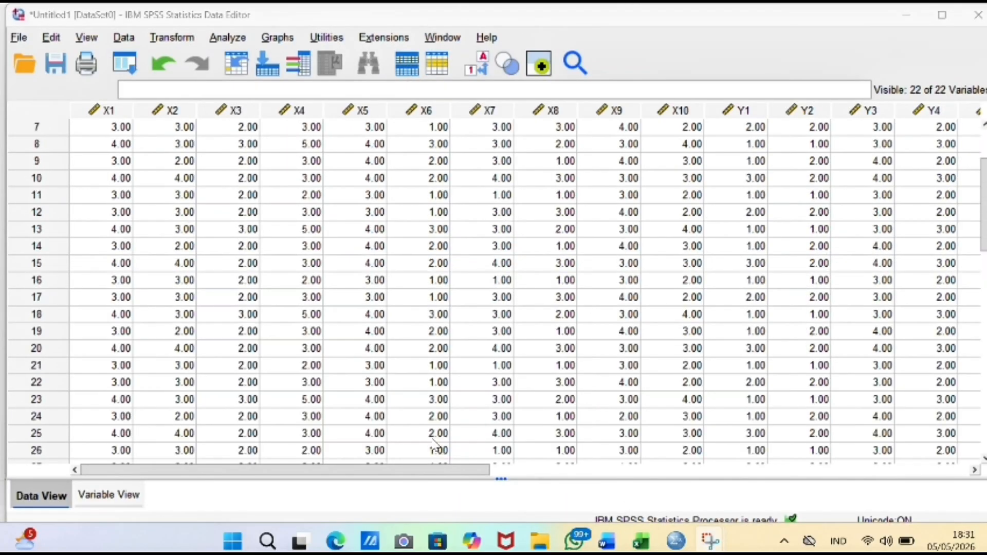
left_click(95, 496)
scroll(180, 381, "down", 3)
scroll(180, 380, "up", 3)
scroll(180, 381, "down", 1)
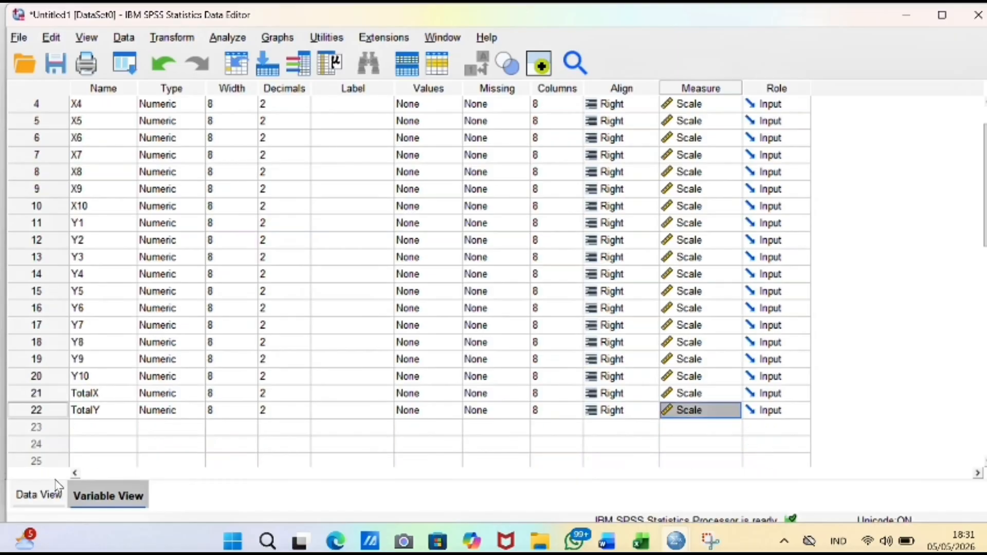
Return to the data, reopen the Linear Regression procedure and check its list of independent variables.
left_click(56, 486)
left_click(226, 38)
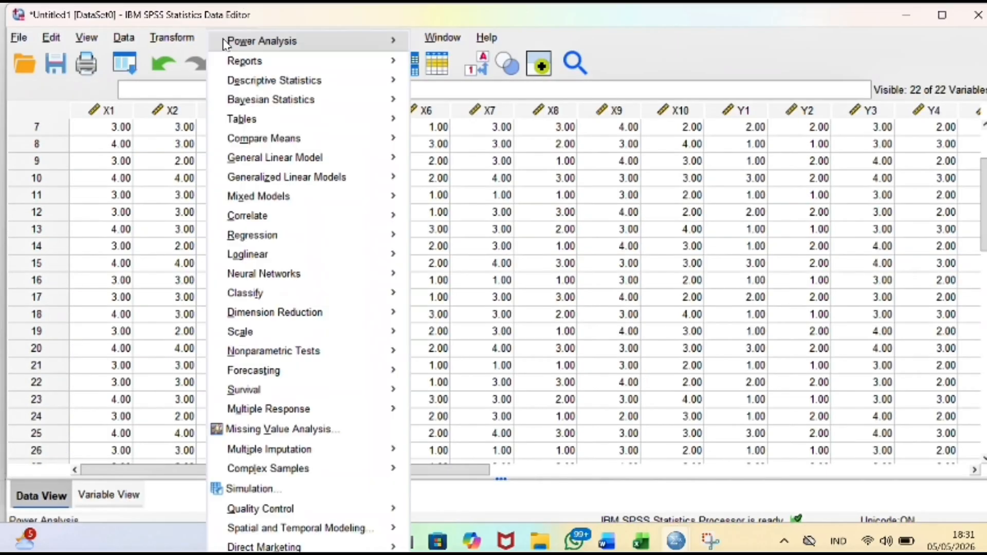
mouse_move(285, 293)
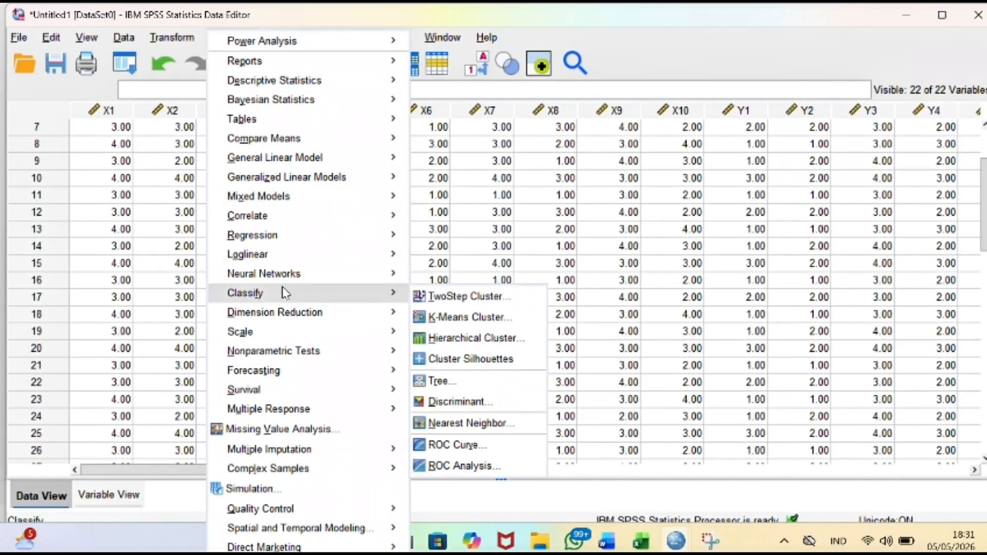
mouse_move(303, 236)
left_click(438, 261)
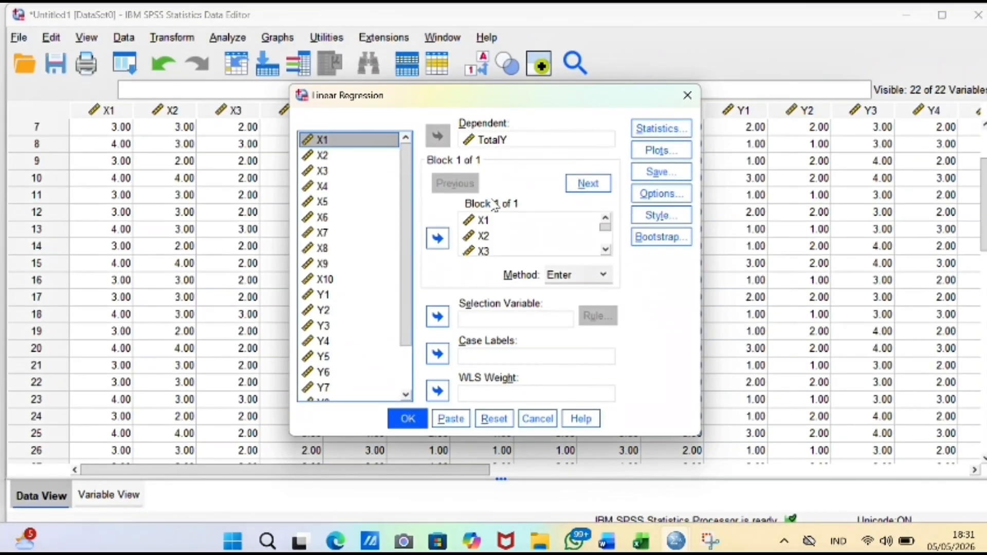
scroll(487, 241, "down", 2)
scroll(487, 242, "up", 2)
Save the unstandardized residuals as a new variable and run the linear regression.
left_click(661, 172)
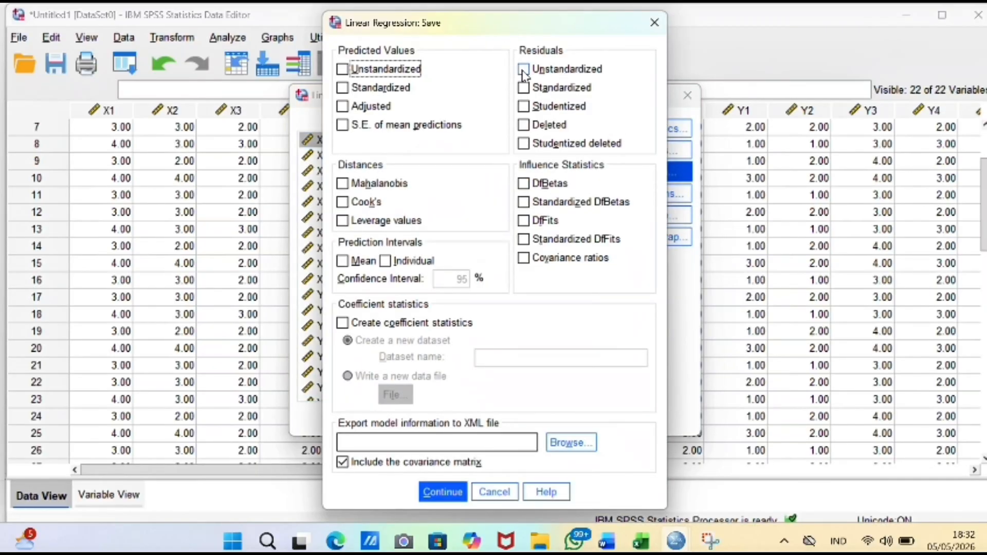
left_click(524, 69)
left_click(442, 491)
left_click(406, 418)
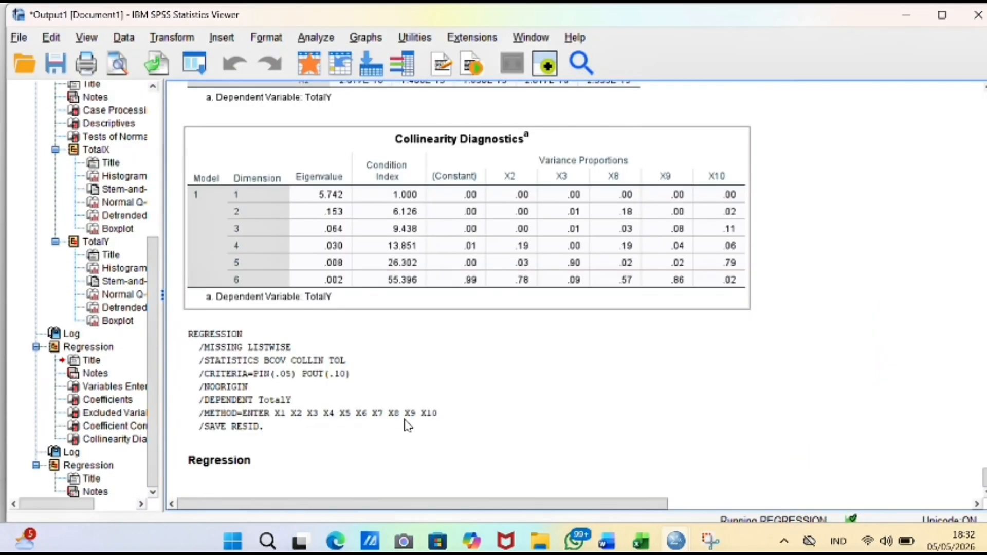
Switch from the output to the Data Editor and check the saved residual variable's definition.
left_click(341, 63)
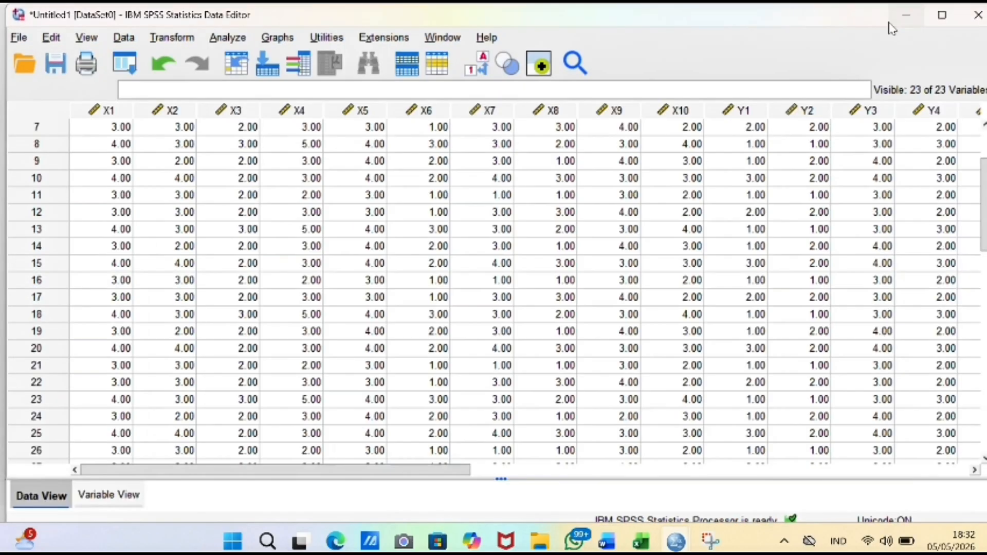
left_click(109, 494)
scroll(82, 382, "down", 1)
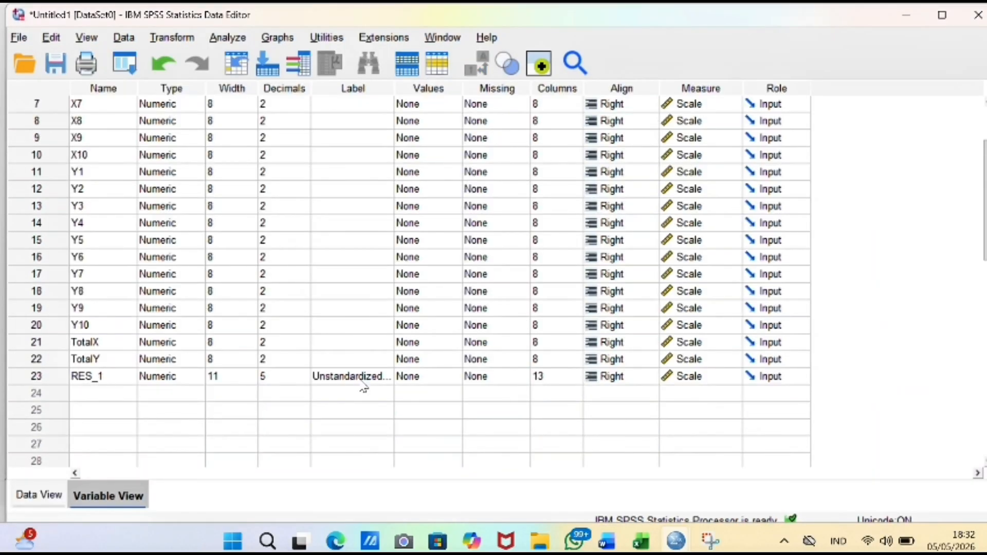
left_click(38, 495)
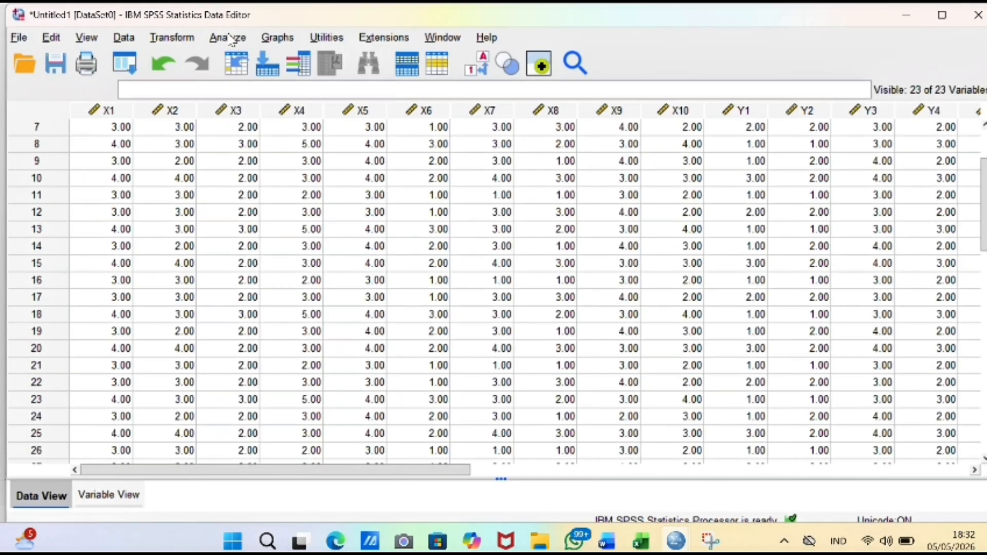
left_click(228, 40)
mouse_move(266, 238)
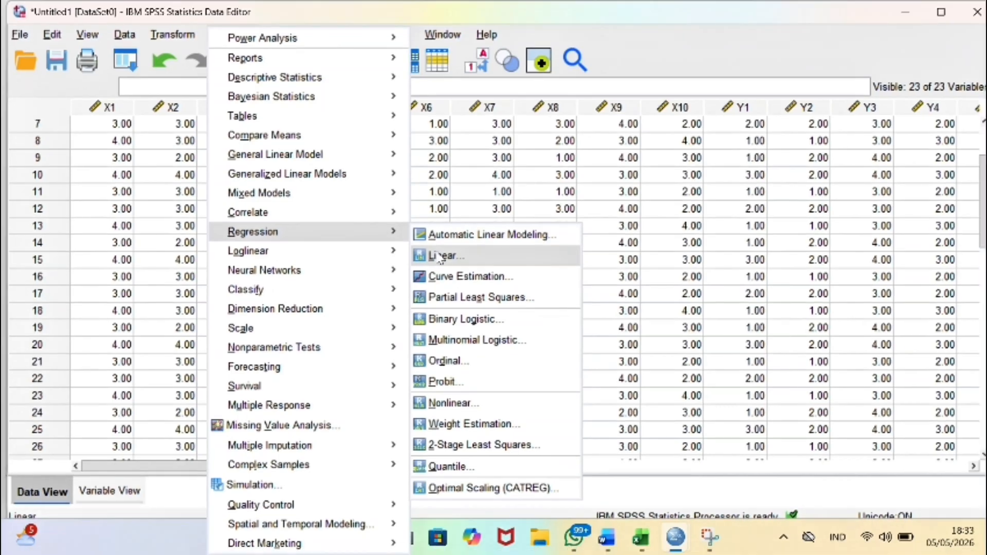
left_click(415, 26)
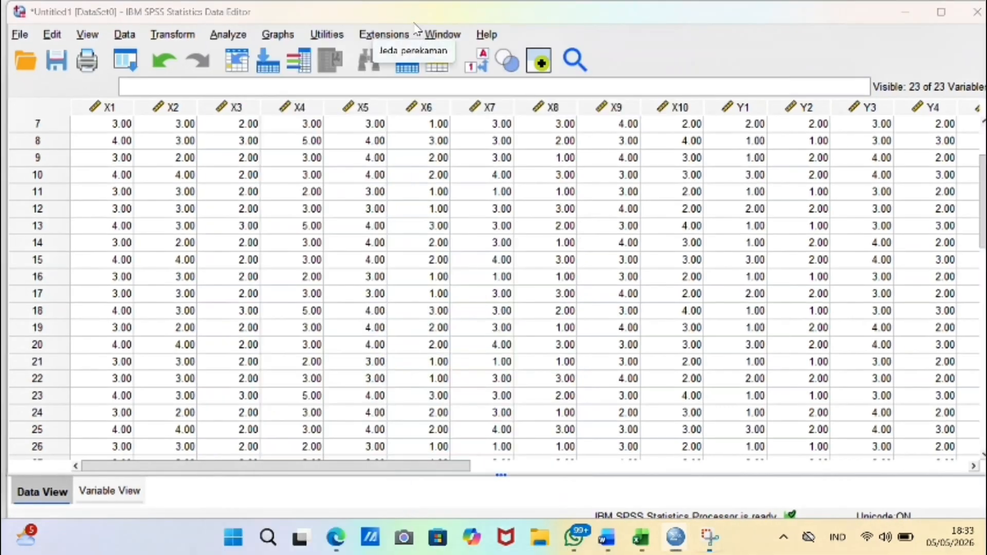
Open the Bivariate Correlations procedure and remove all previously chosen variables from its analysis list.
left_click(231, 39)
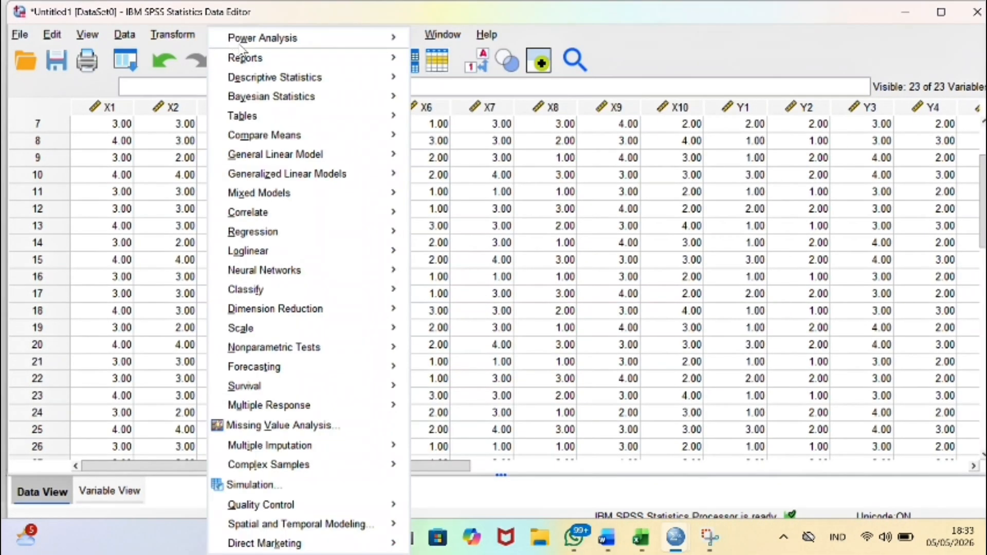
mouse_move(371, 215)
left_click(447, 216)
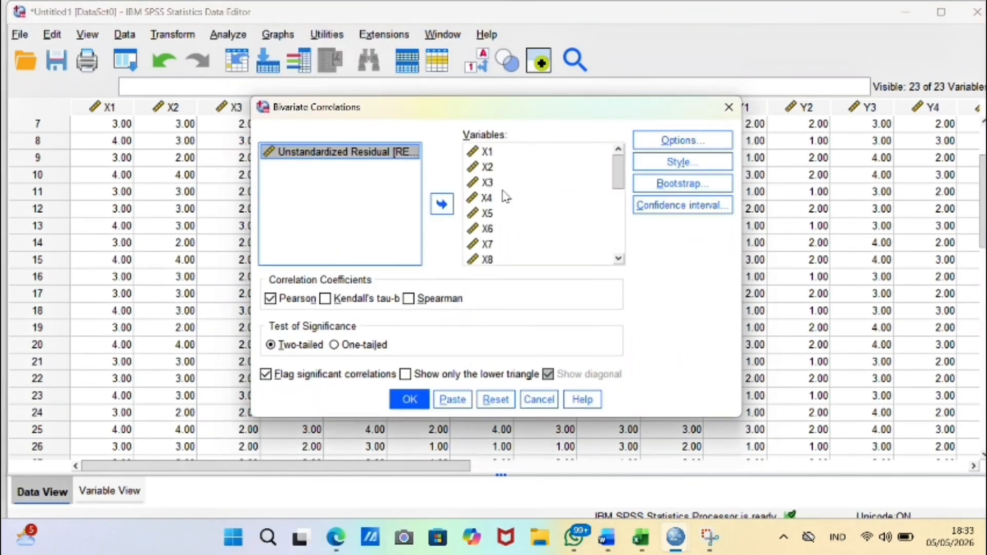
scroll(489, 195, "down", 5)
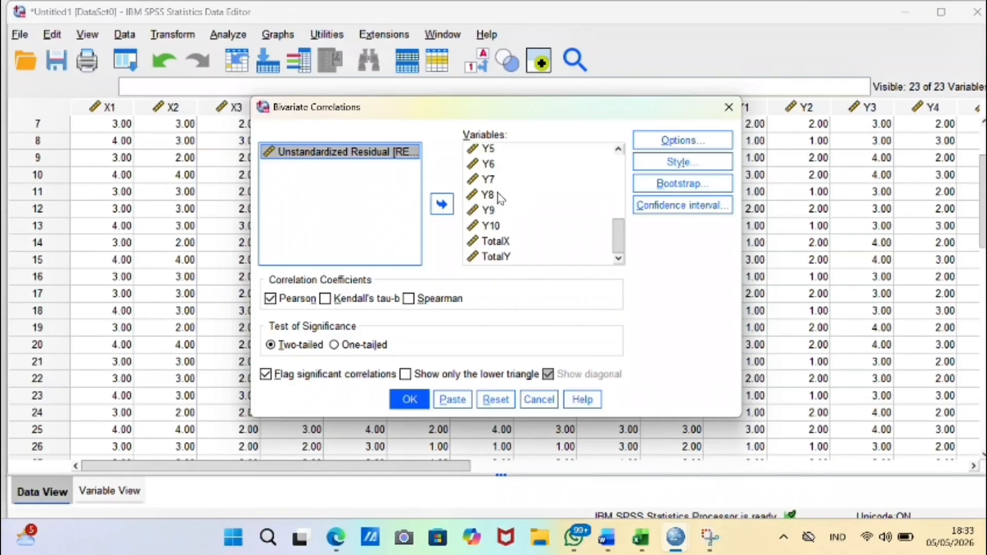
left_click(491, 258)
left_click(442, 204)
key("ctrl+a")
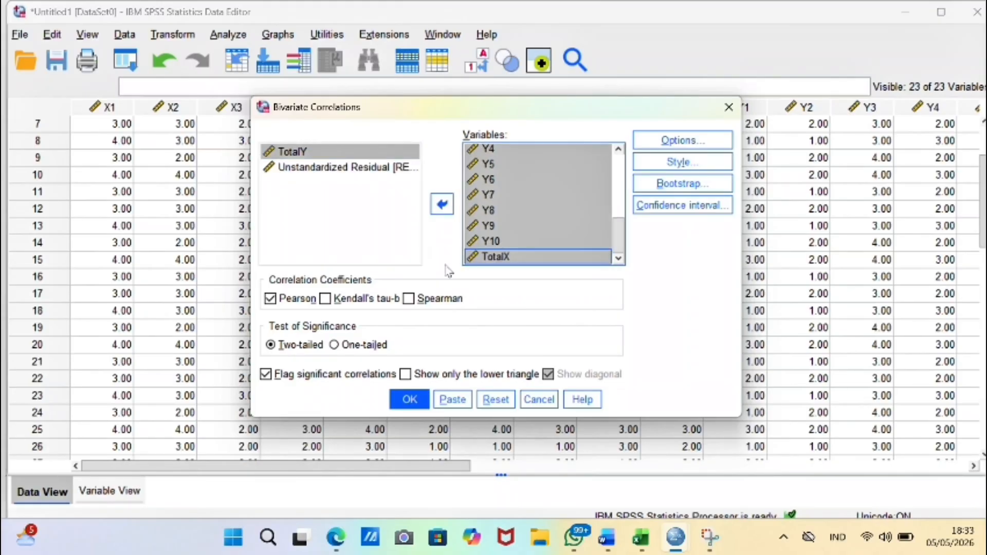
left_click(442, 204)
Add X1 through X10 one by one to the variables of the bivariate correlation.
left_click(284, 151)
left_click(442, 204)
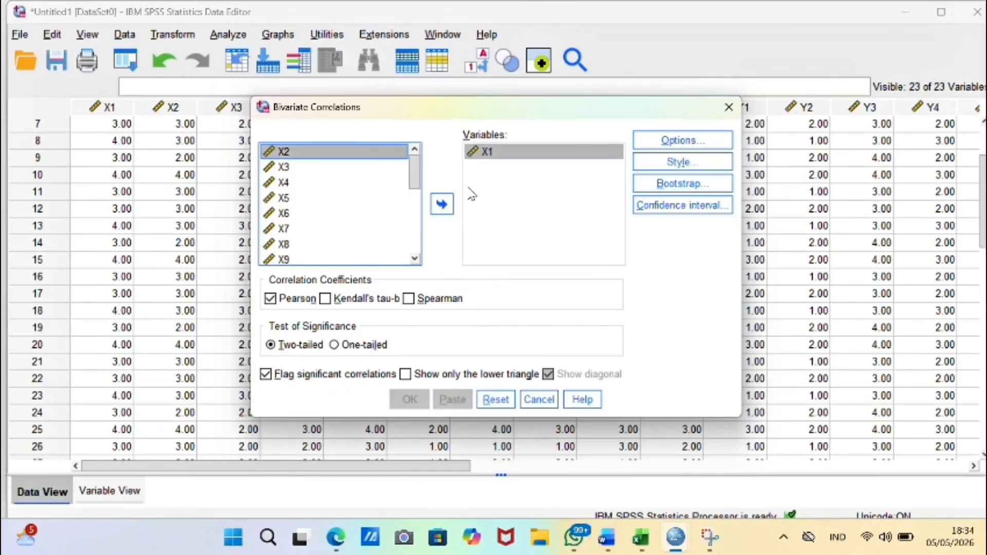
left_click(444, 205)
left_click(353, 152)
left_click(442, 205)
left_click(354, 152)
left_click(442, 204)
left_click(354, 152)
left_click(442, 204)
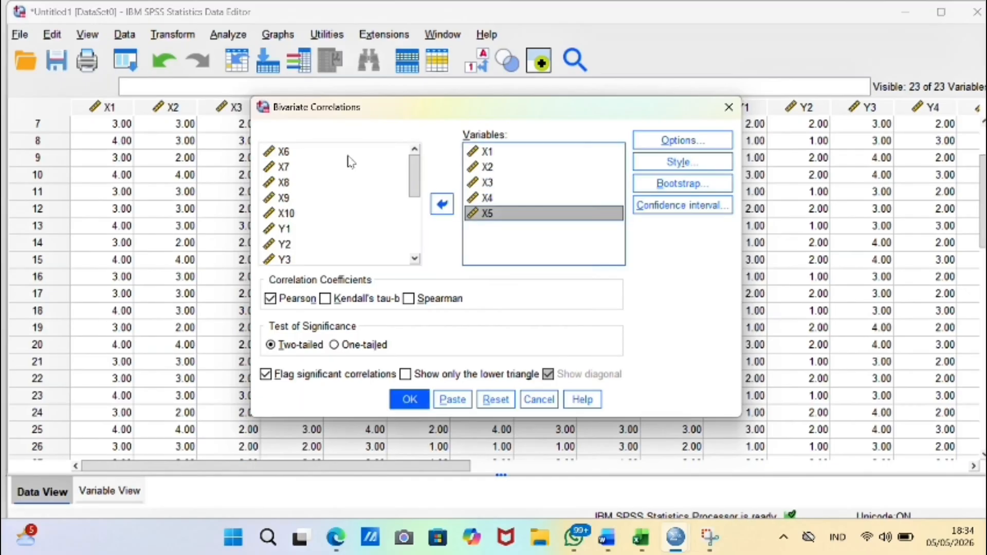
left_click(354, 152)
left_click(442, 204)
left_click(353, 152)
left_click(442, 204)
left_click(353, 152)
left_click(443, 204)
left_click(354, 152)
left_click(443, 204)
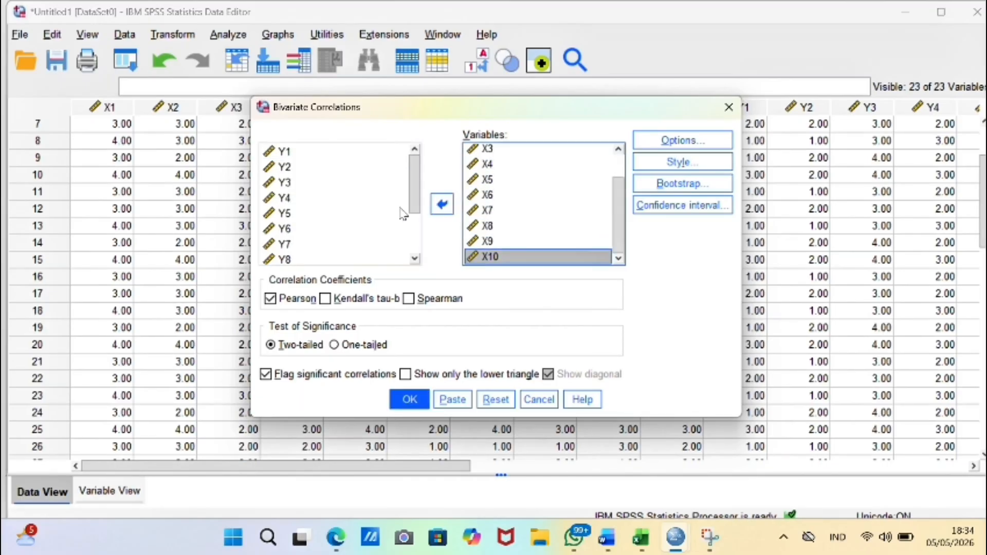
Add the Unstandardized Residual variable (RES_1) to the bivariate correlation.
scroll(360, 208, "down", 3)
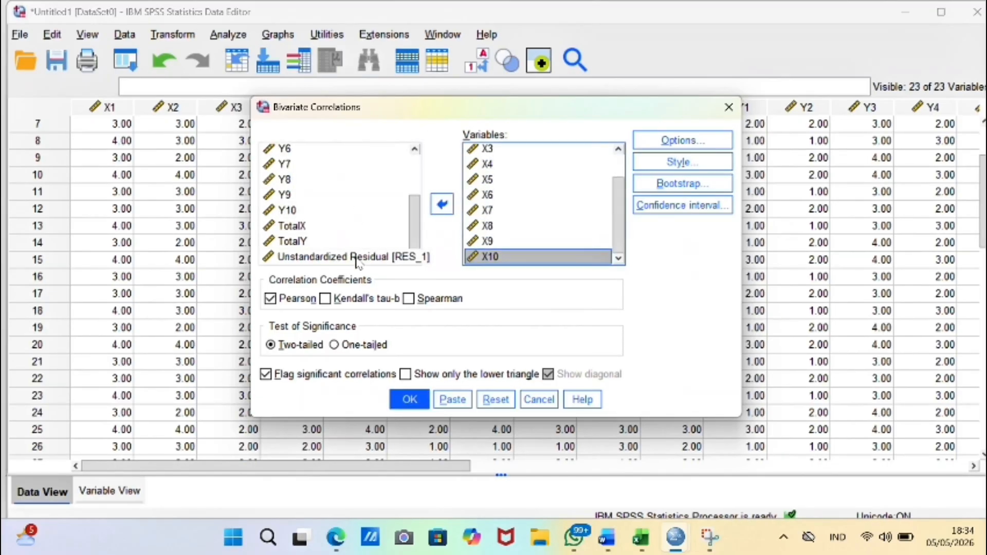
left_click(329, 256)
left_click(442, 204)
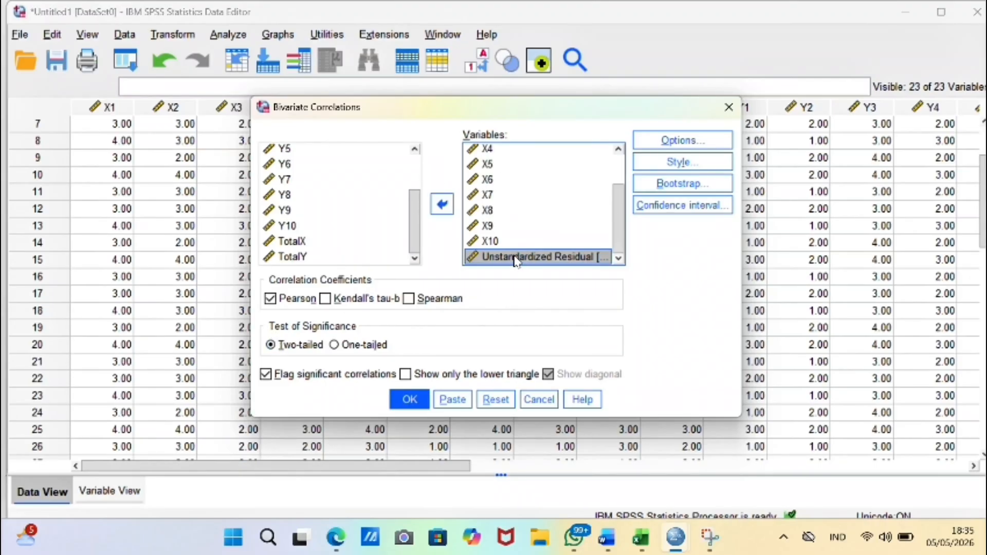
Select the Spearman coefficient instead of Pearson and run the correlation.
left_click(409, 299)
left_click(271, 299)
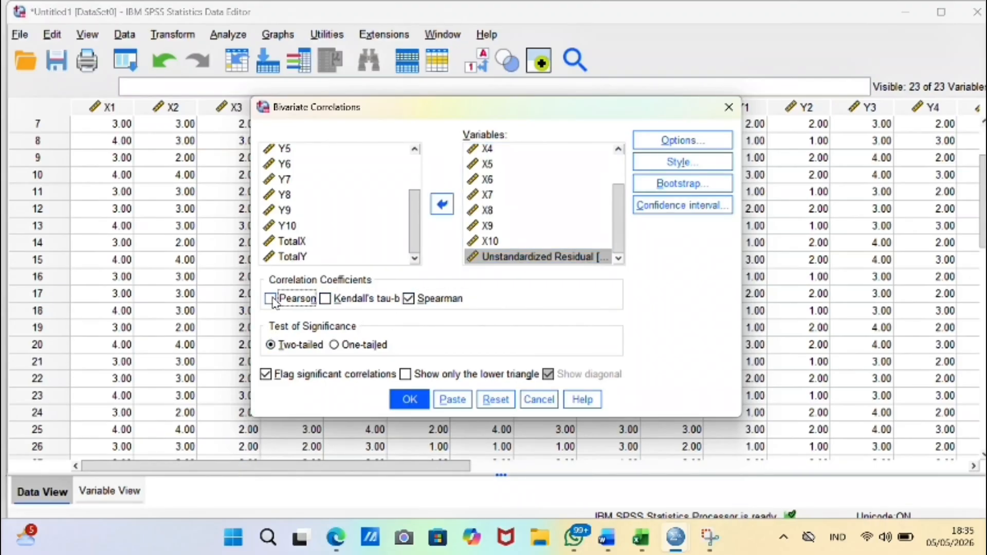
left_click(410, 399)
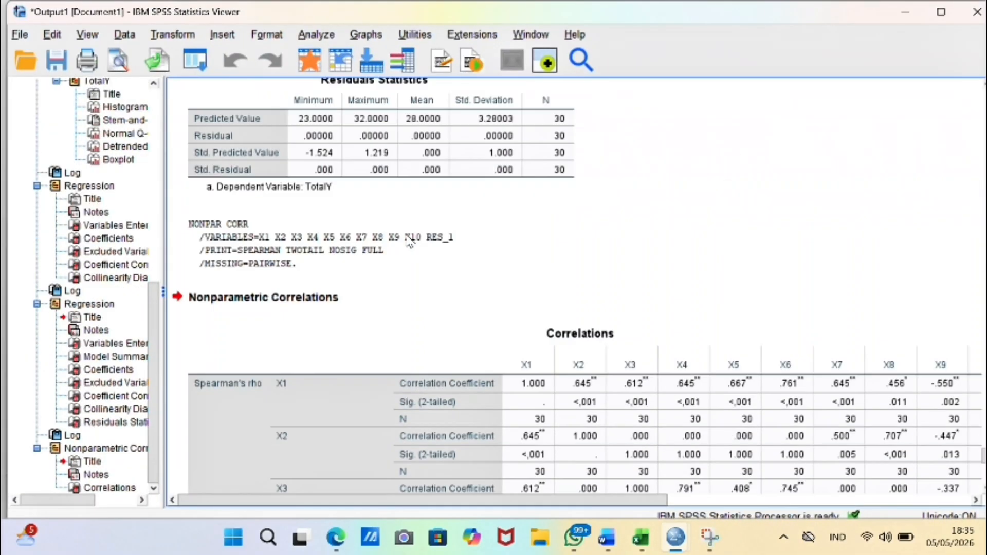
Examine the Spearman correlation table for X1 through X10, including the significance values in the Unstandardized Residual column.
scroll(391, 241, "down", 1)
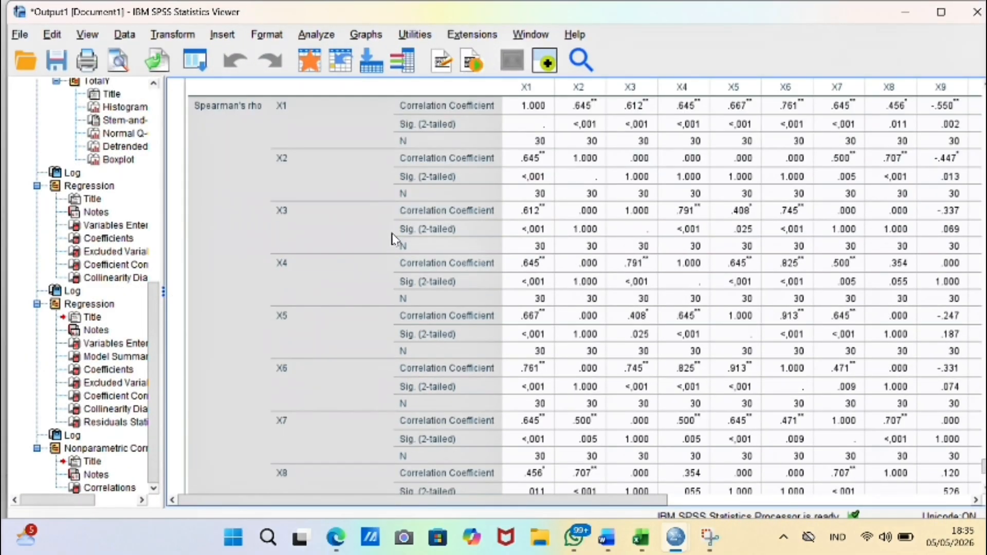
scroll(392, 239, "down", 3)
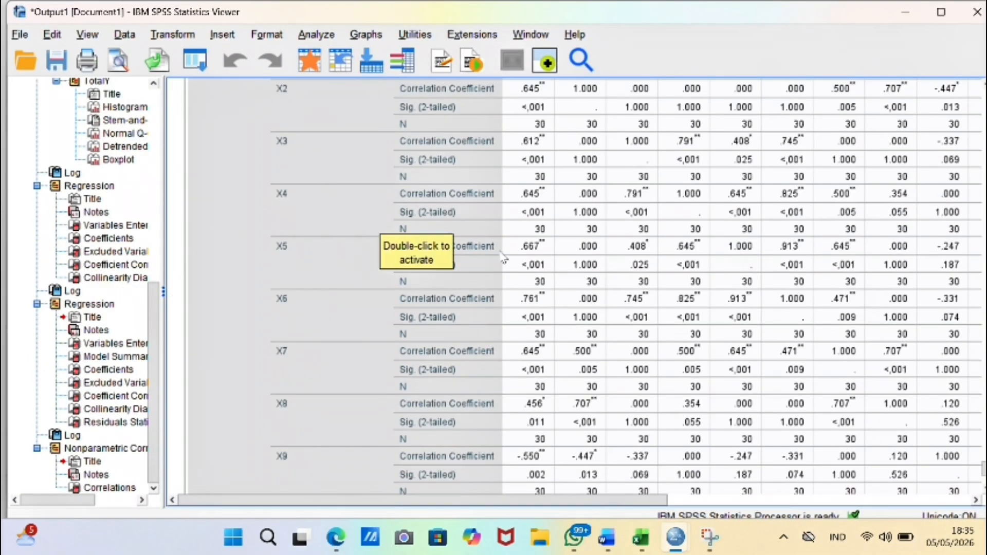
scroll(503, 257, "down", 8)
left_click_drag(590, 503, 765, 503)
scroll(641, 311, "up", 20)
scroll(772, 284, "down", 6)
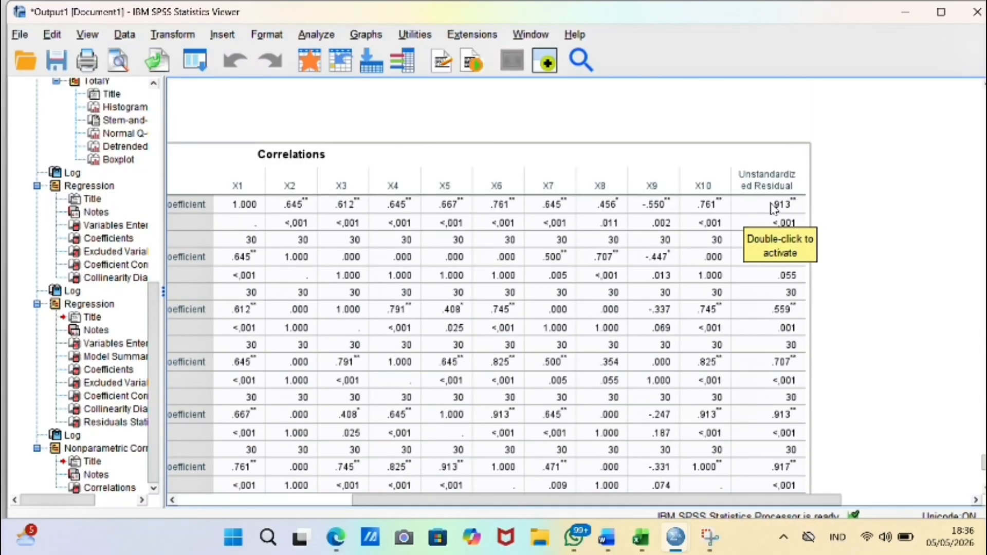
scroll(771, 211, "down", 10)
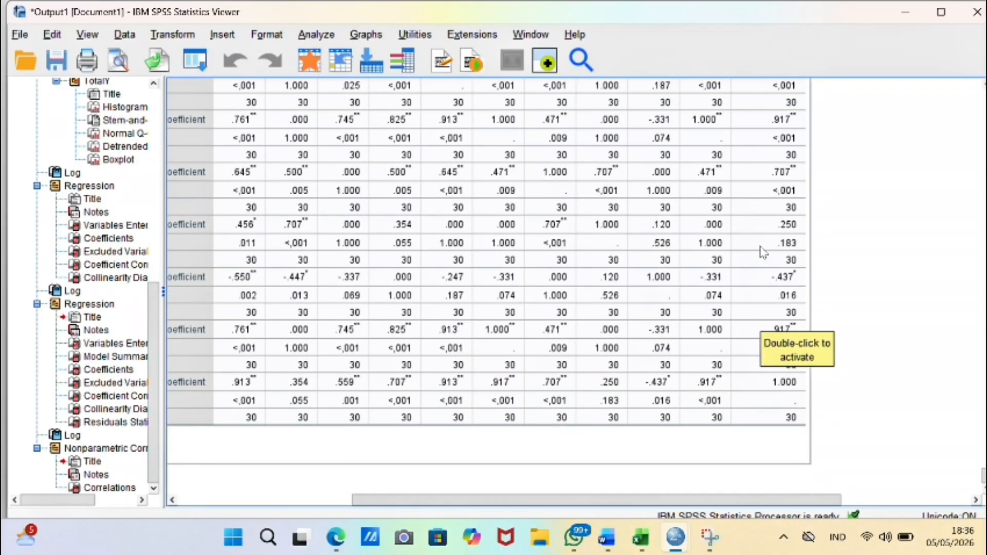
scroll(769, 275, "up", 10)
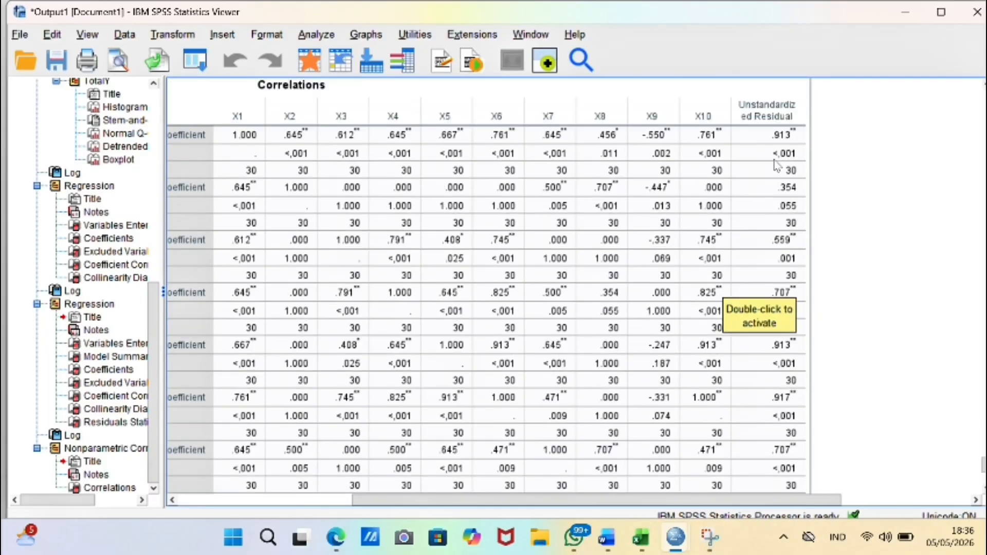
scroll(624, 246, "down", 5)
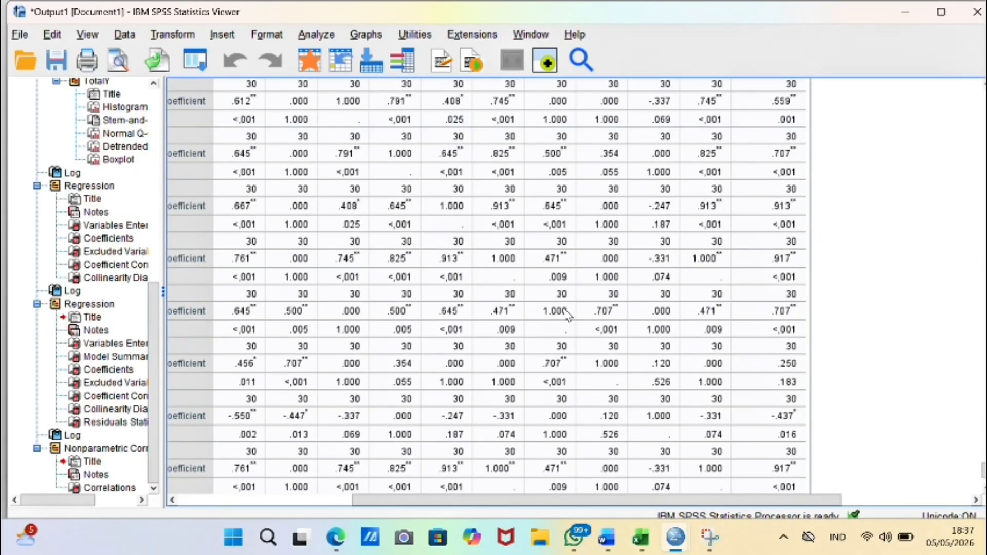
scroll(477, 299, "left", 3)
scroll(476, 298, "up", 10)
scroll(487, 470, "down", 4)
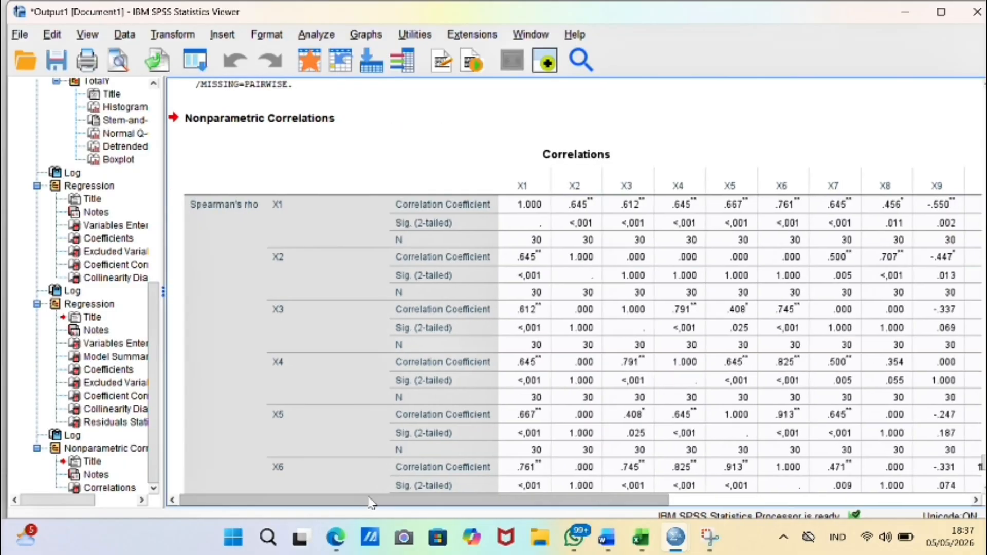
scroll(488, 471, "down", 3)
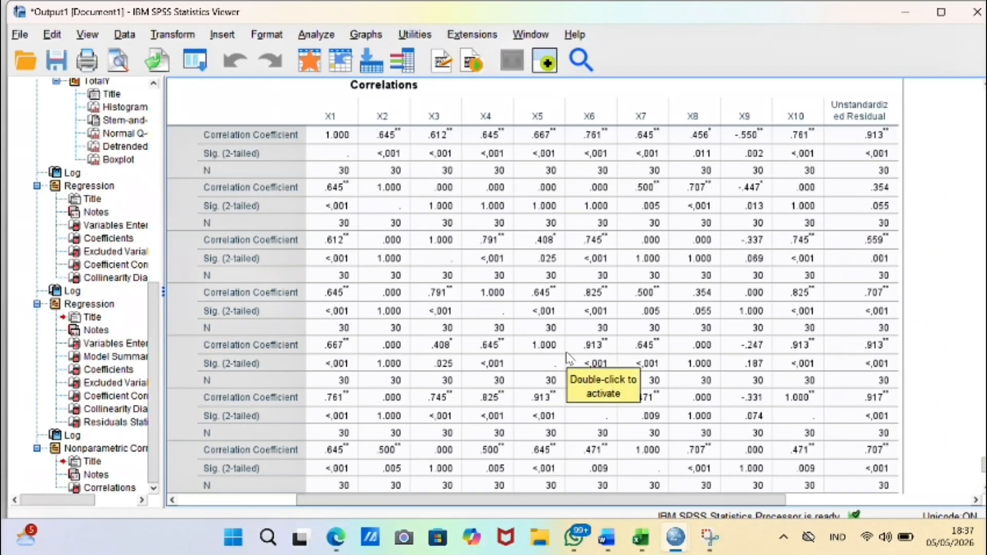
scroll(568, 356, "down", 12)
scroll(391, 389, "left", 2)
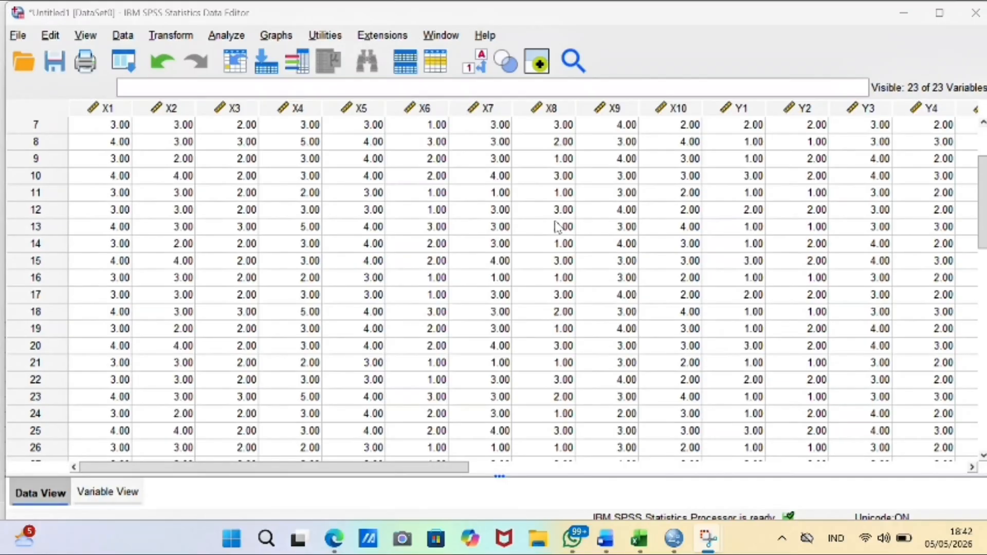
Start computing a new variable and name the target variable ABS_RES.
scroll(339, 308, "down", 1)
left_click_drag(328, 467, 693, 252)
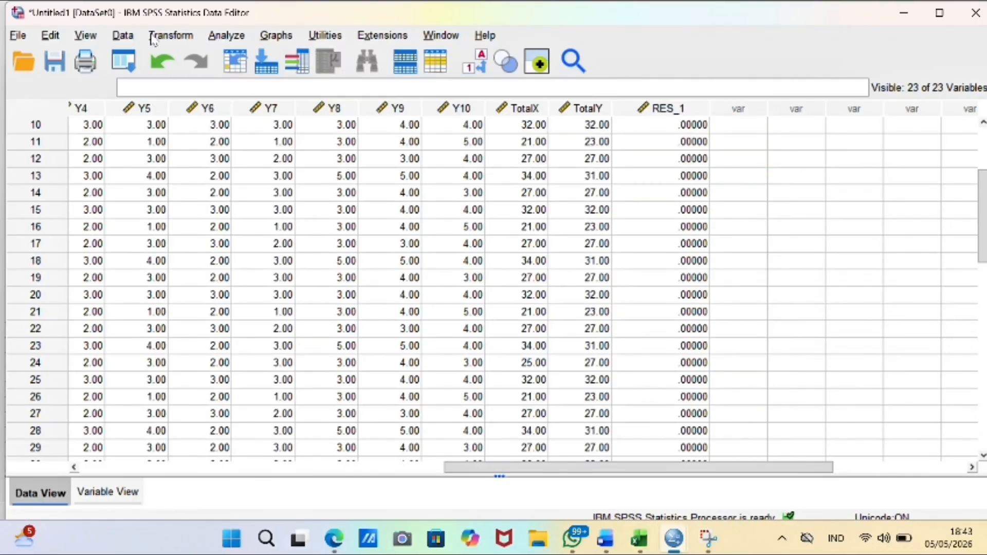
left_click(175, 41)
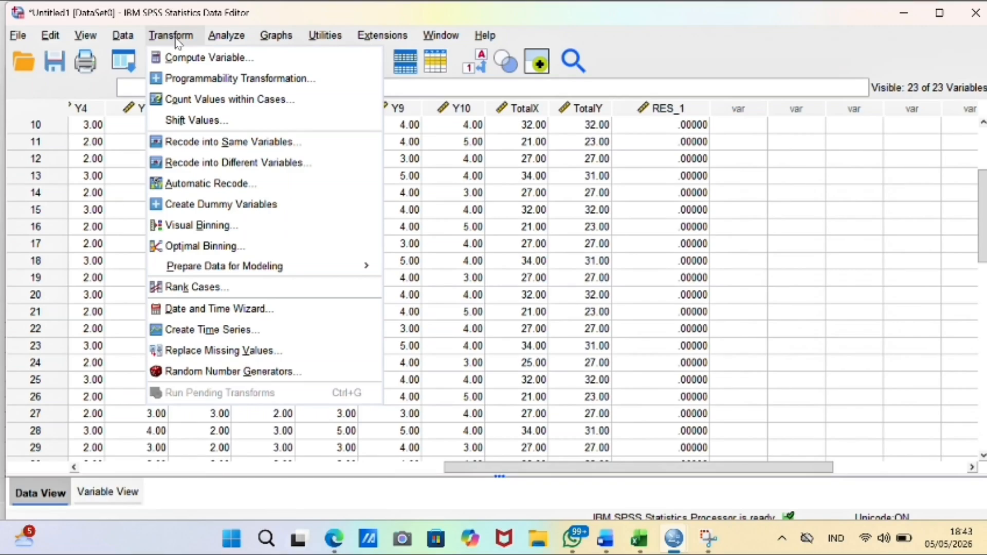
left_click(189, 58)
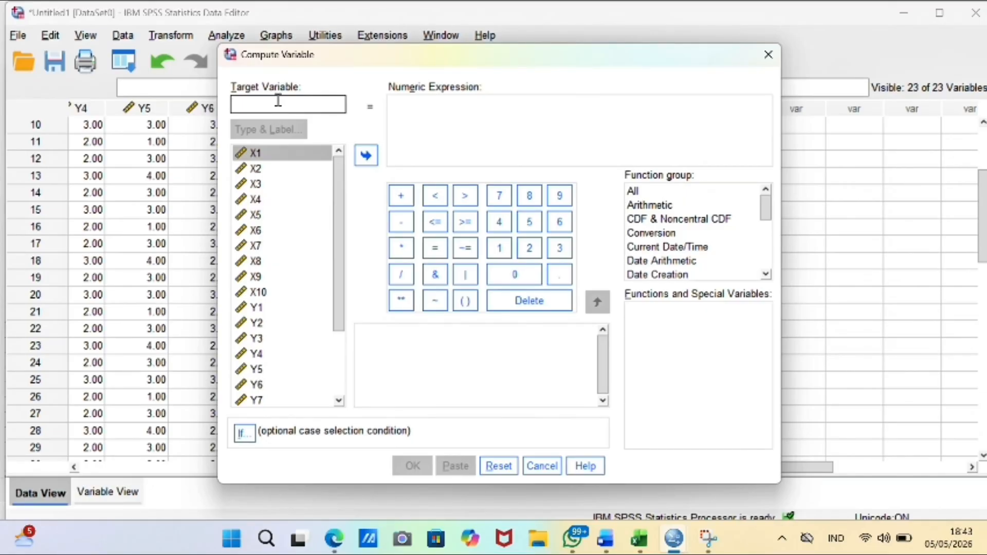
type("ABS_")
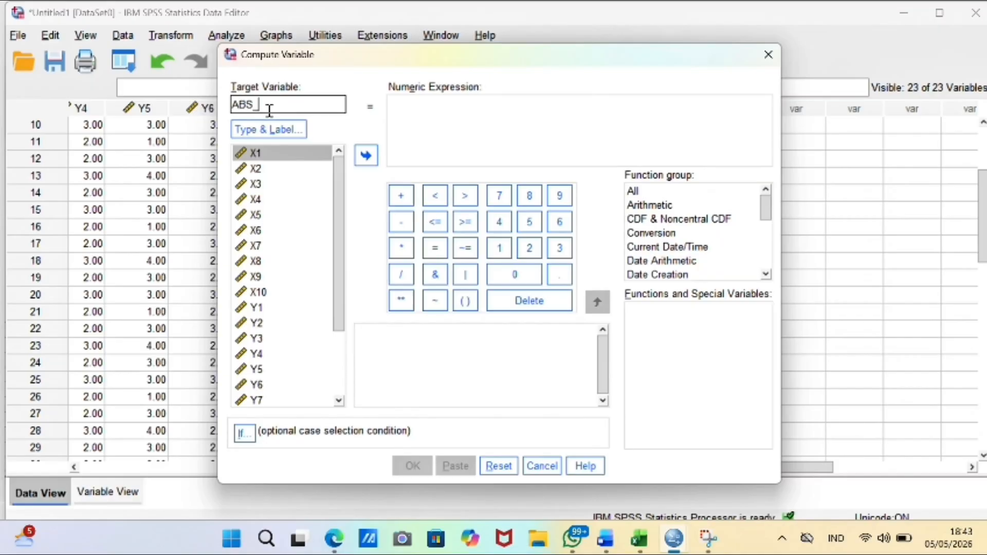
type("RES")
Look up the description of the Abs function in the Arithmetic function group.
left_click(652, 206)
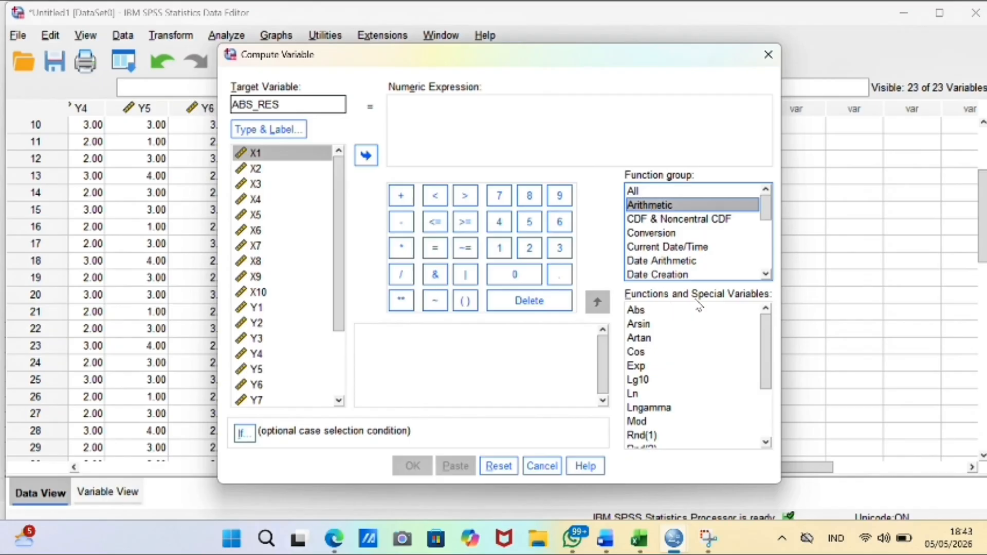
left_click(668, 312)
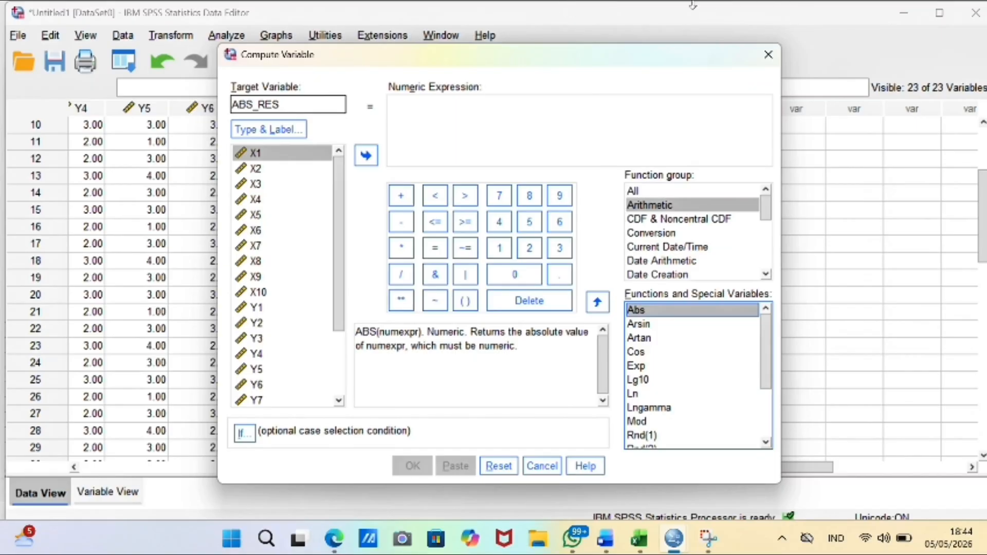
left_click(412, 29)
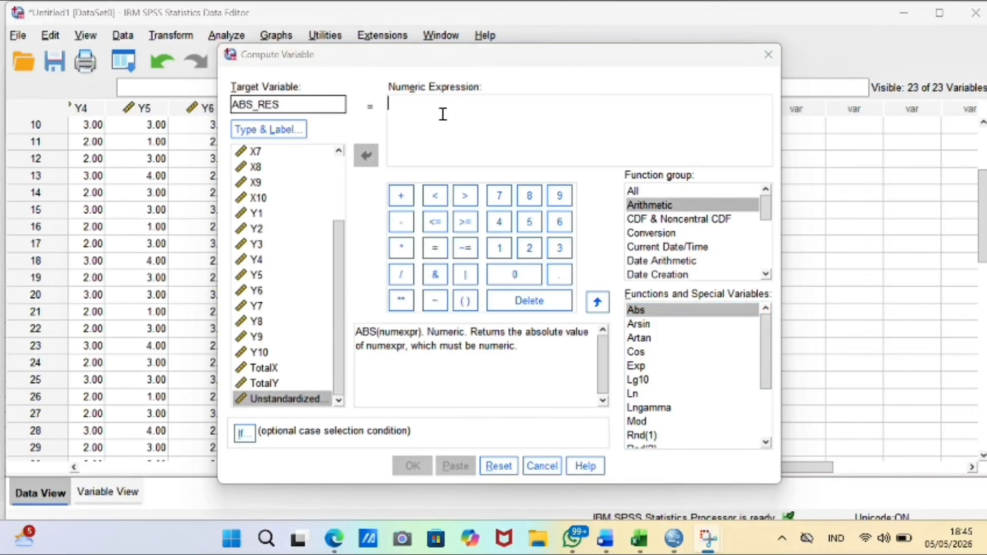
mouse_move(23, 538)
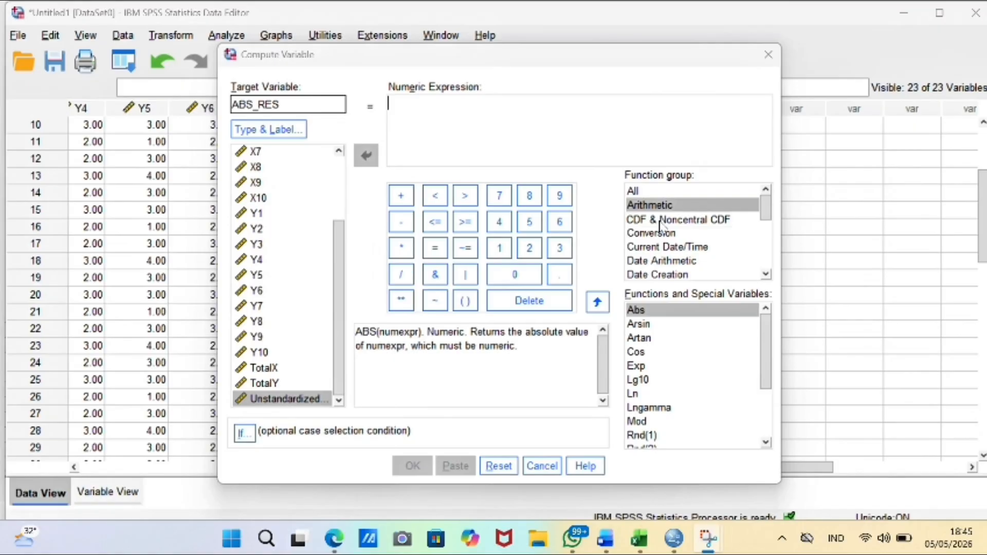
Try to compute ABS_RES with the numeric expression RES(RES_1).
left_click(608, 130)
type("RES(")
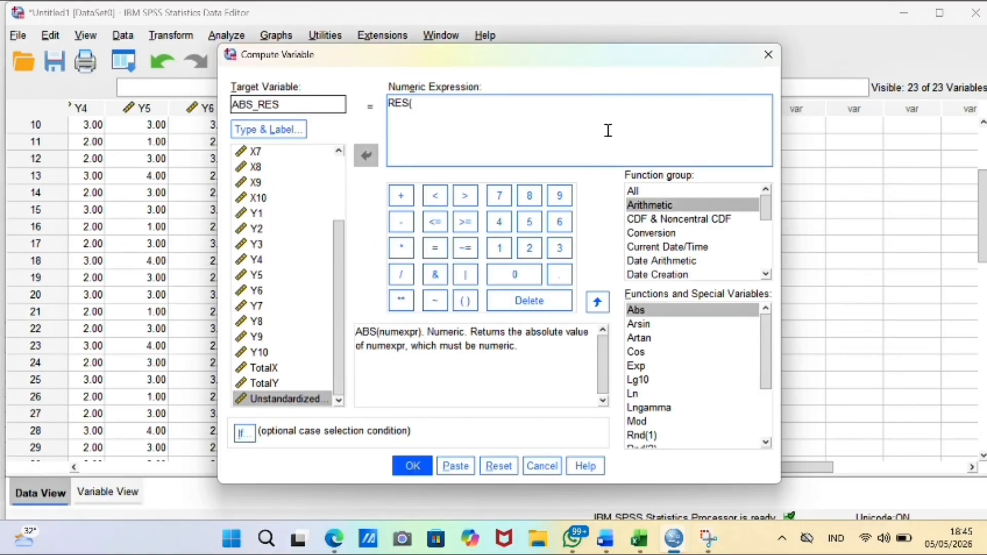
left_click(280, 398)
left_click(367, 155)
left_click(406, 467)
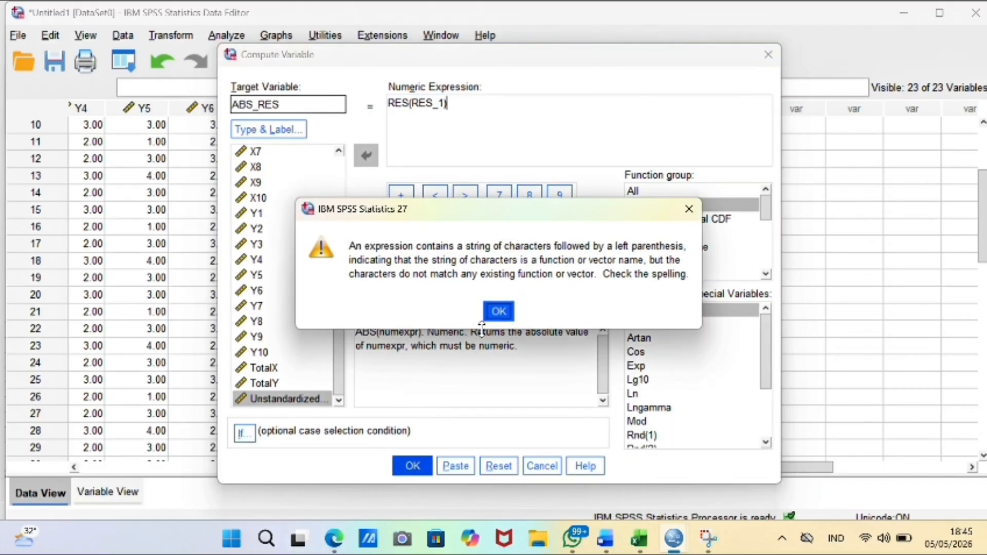
key("Return")
key("BackSpace")
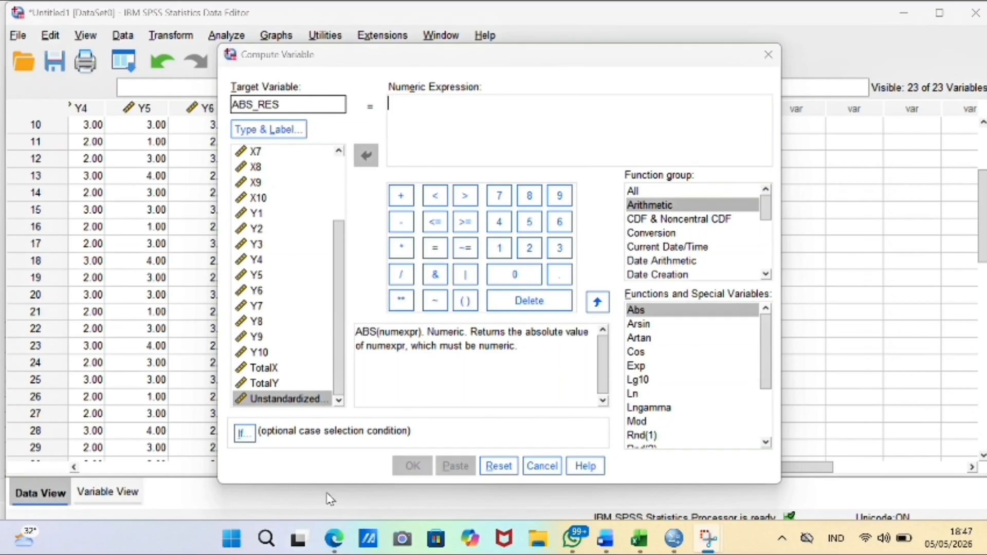
Compute ABS_RES with the numeric expression ABS(RES_1), using the Unstandardized Residual variable.
left_click(410, 100)
type("ABS(")
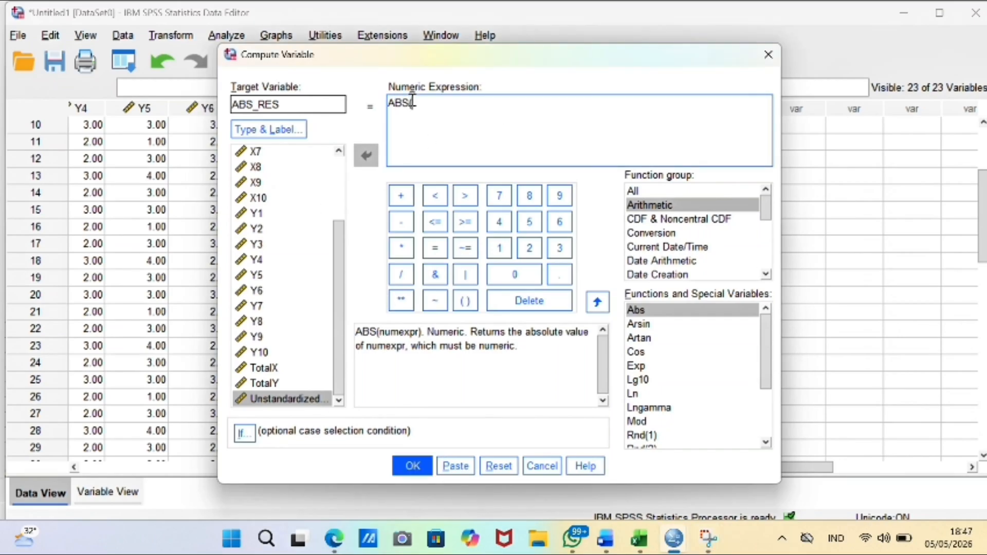
left_click(269, 400)
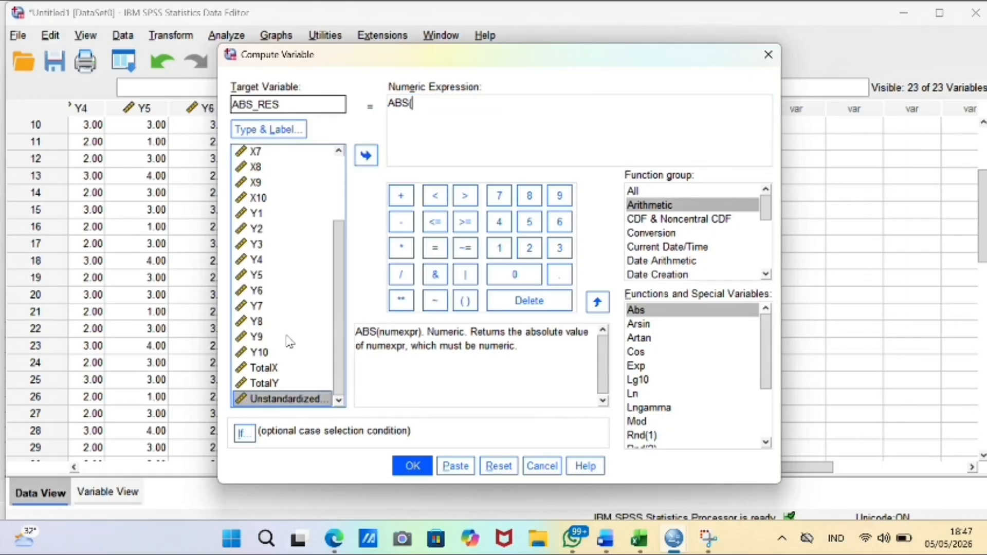
left_click(365, 155)
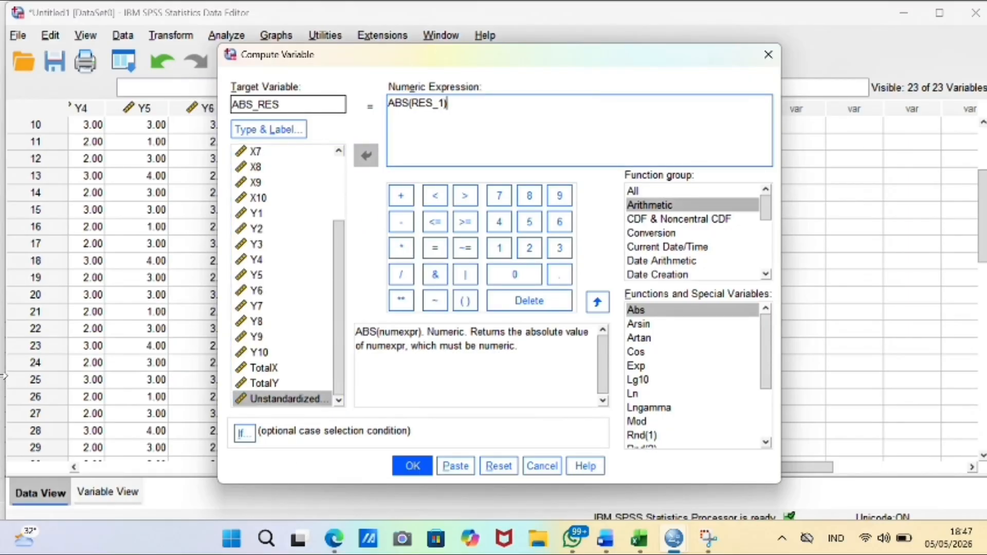
left_click(412, 466)
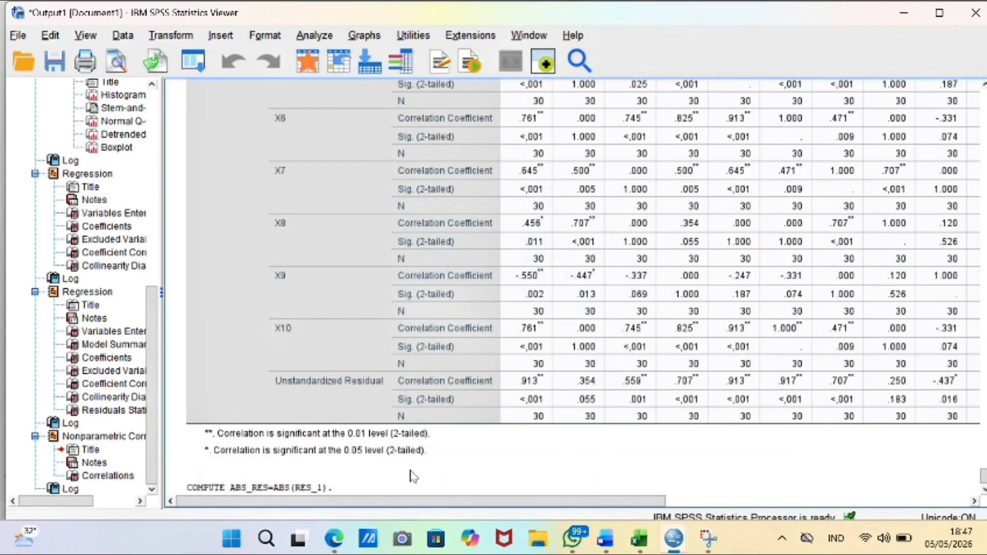
Look over the Spearman correlation output and the compute log, and return to the data set.
scroll(486, 333, "up", 10)
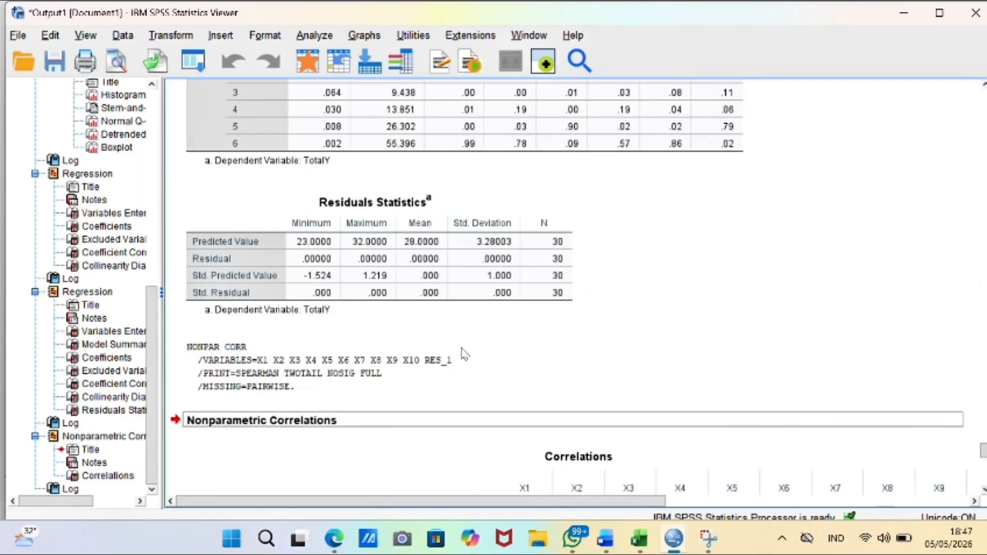
scroll(465, 354, "down", 10)
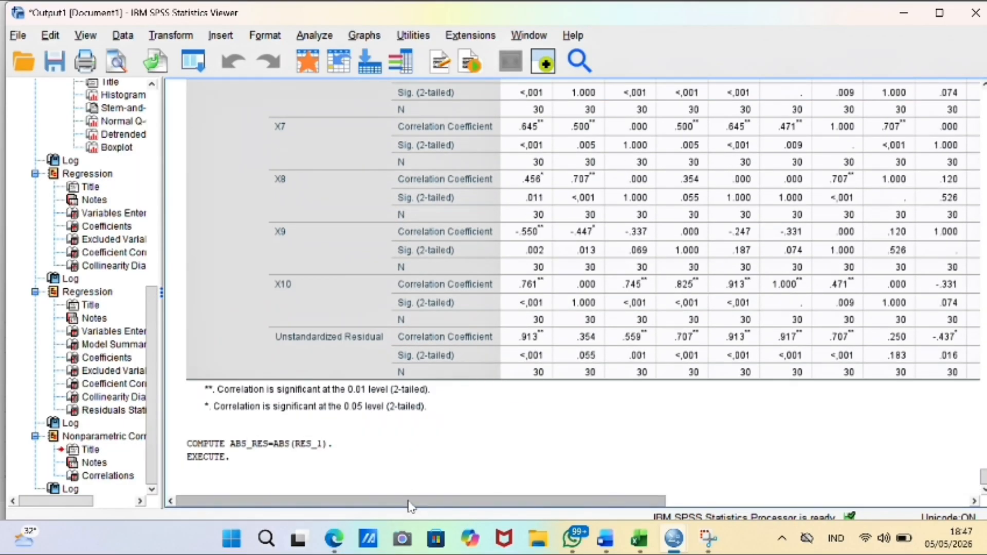
left_click_drag(407, 501, 590, 493)
scroll(427, 437, "up", 10)
scroll(396, 440, "down", 6)
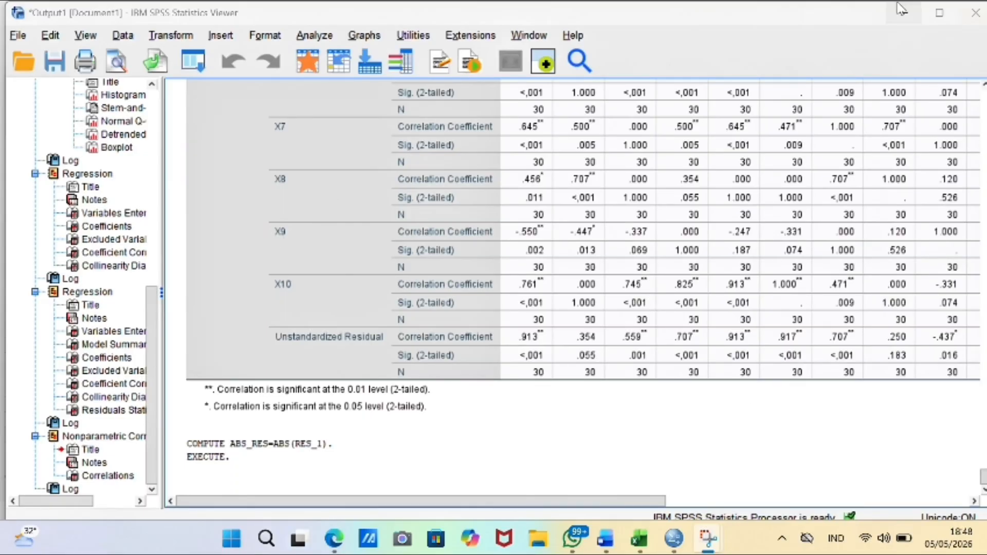
double_click(888, 20)
left_click(888, 20)
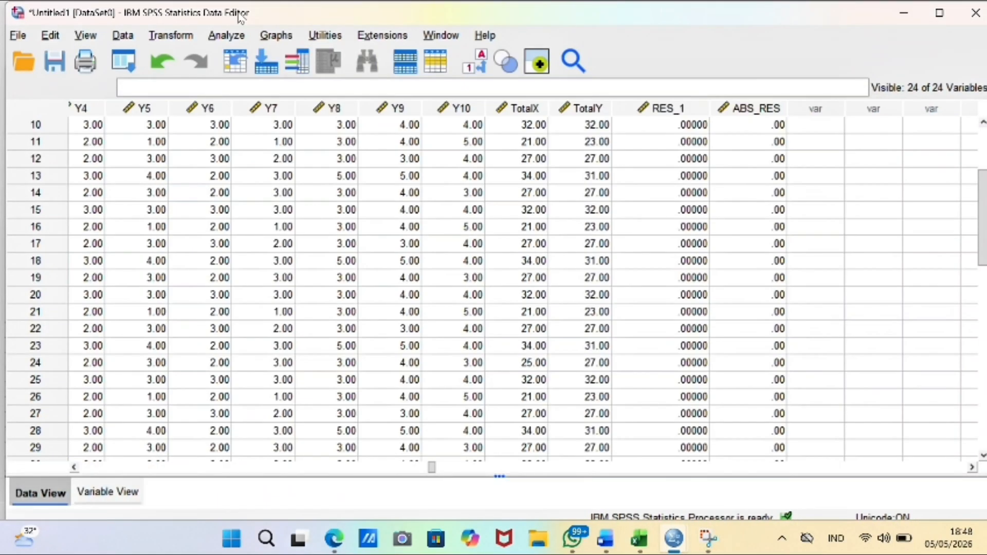
Replace TotalY with ABS_RES as the dependent variable of the linear regression, keeping the X items as predictors.
left_click(224, 37)
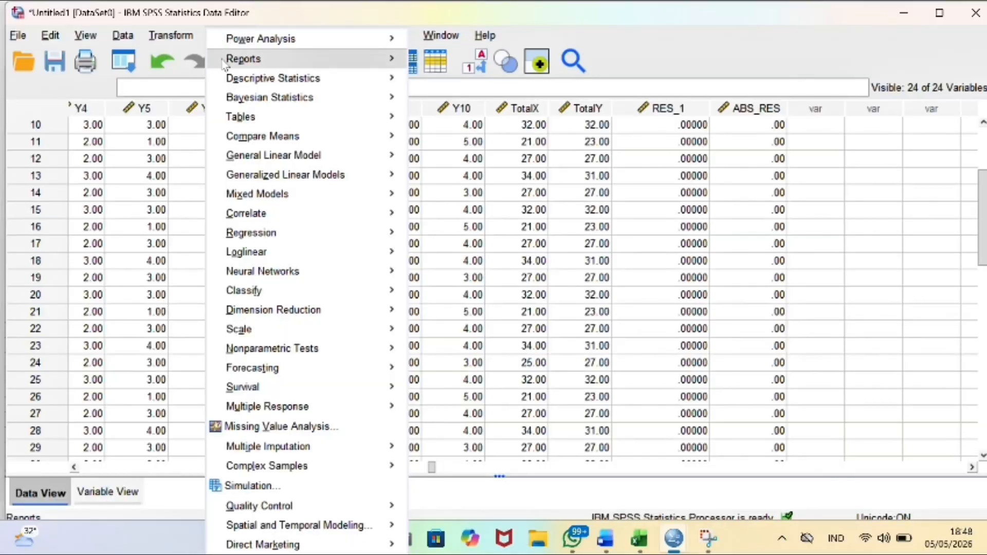
mouse_move(246, 235)
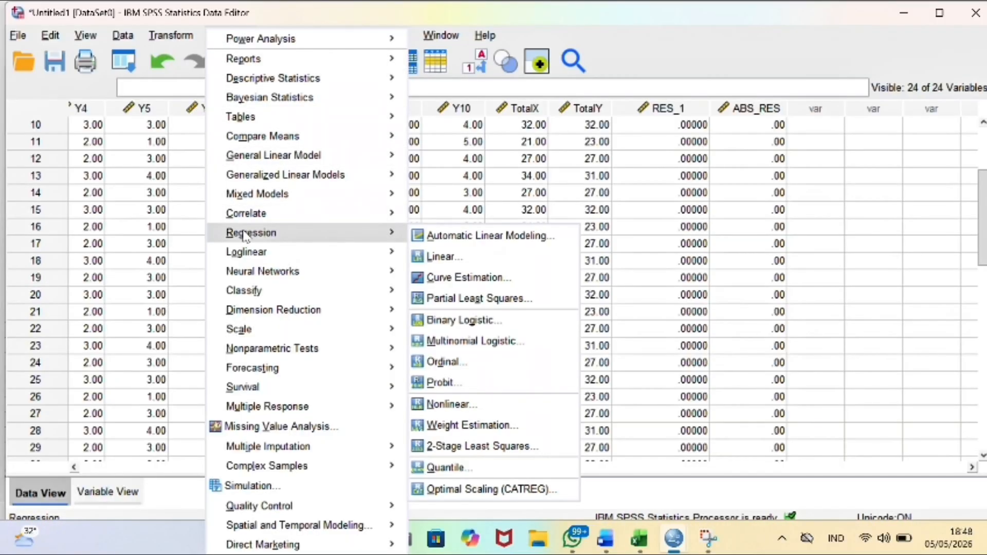
left_click(427, 259)
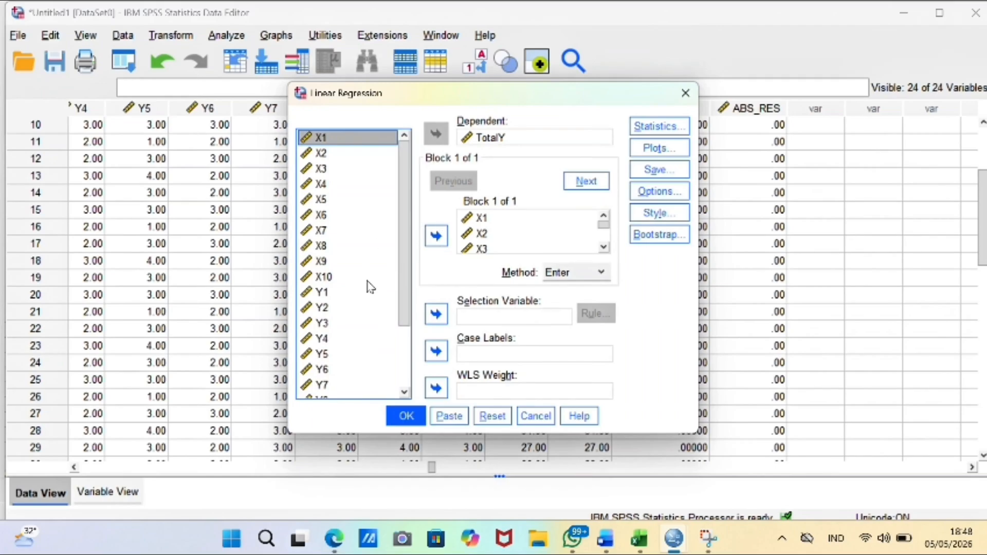
scroll(368, 286, "down", 3)
left_click(483, 138)
left_click(436, 135)
scroll(368, 286, "down", 1)
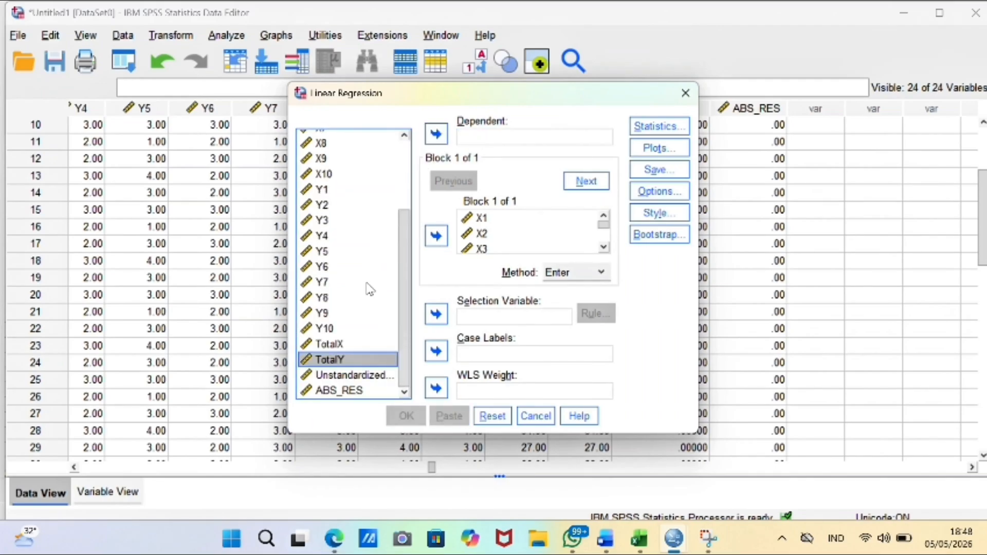
left_click(333, 396)
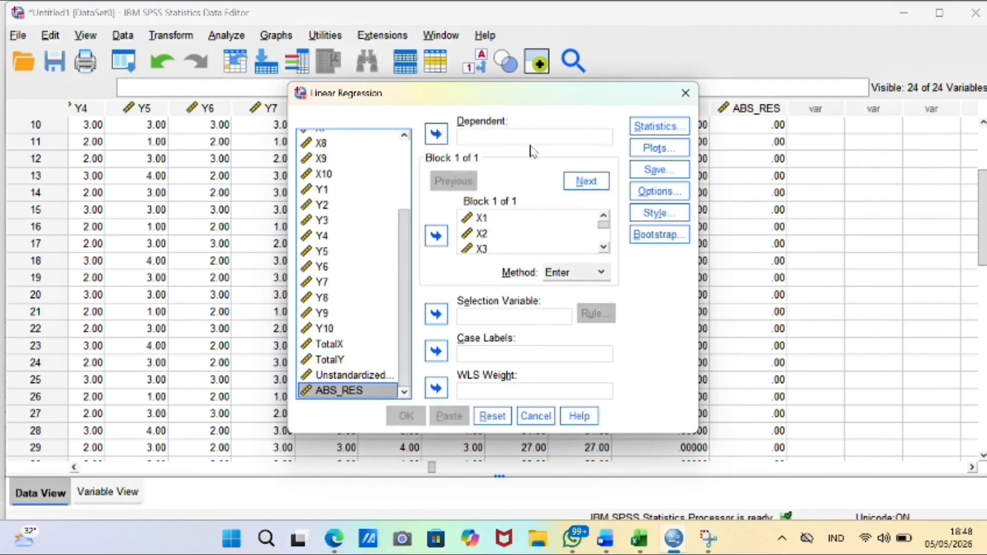
left_click(433, 136)
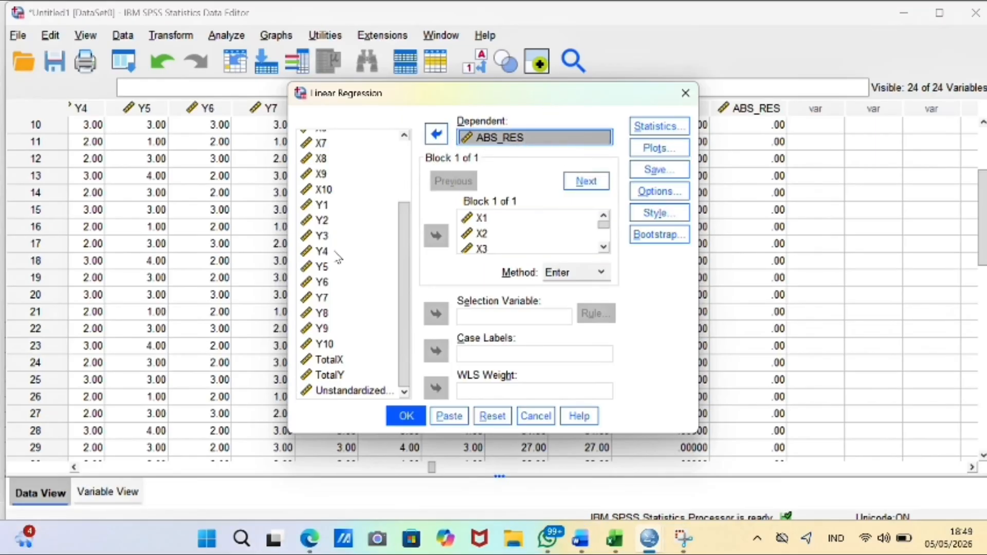
Turn off saving of unstandardized residuals and run the linear regression on ABS_RES.
left_click(650, 165)
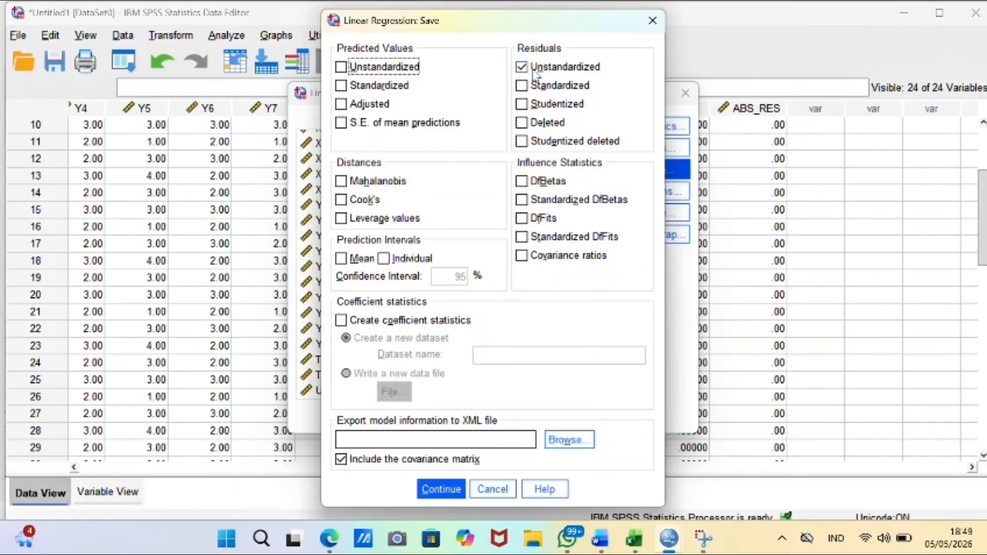
left_click(530, 67)
left_click(441, 489)
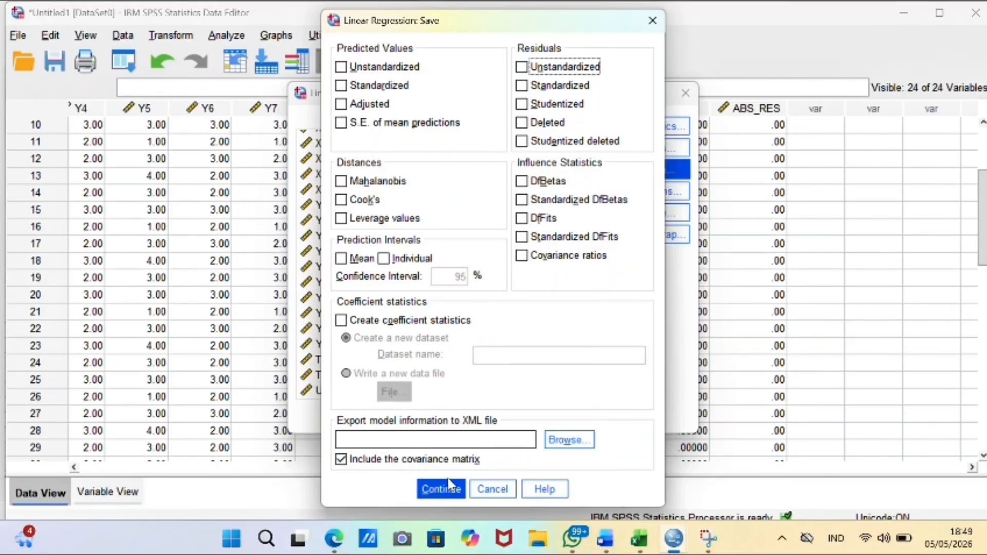
left_click(406, 416)
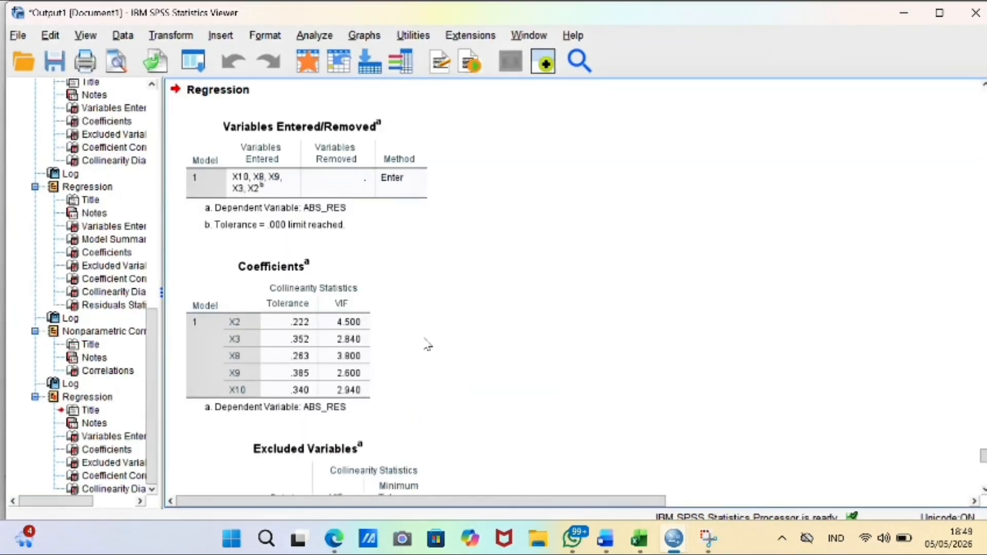
Examine the ABS_RES regression output, including the Coefficients, Excluded Variables, Coefficient Correlations and Collinearity Diagnostics tables.
scroll(391, 310, "up", 10)
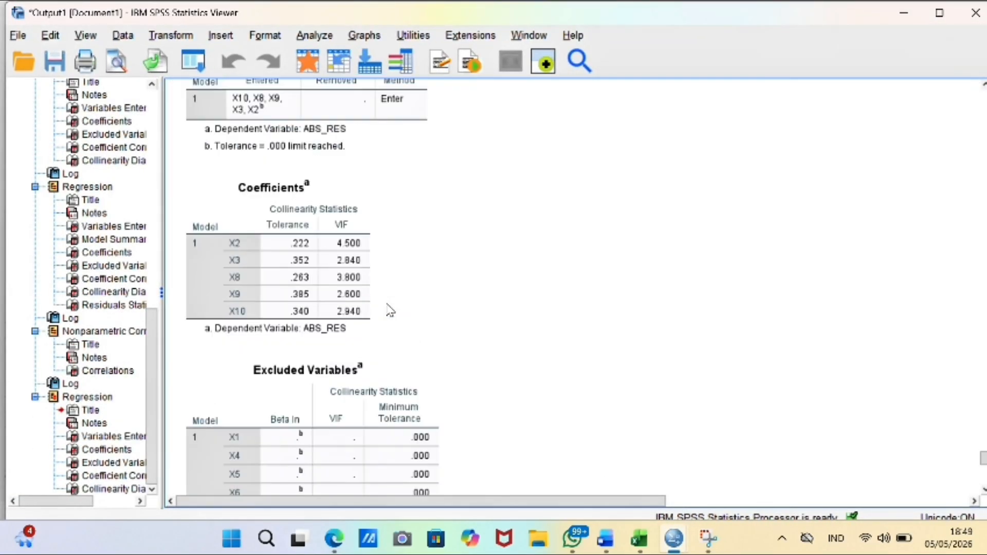
scroll(391, 310, "up", 2)
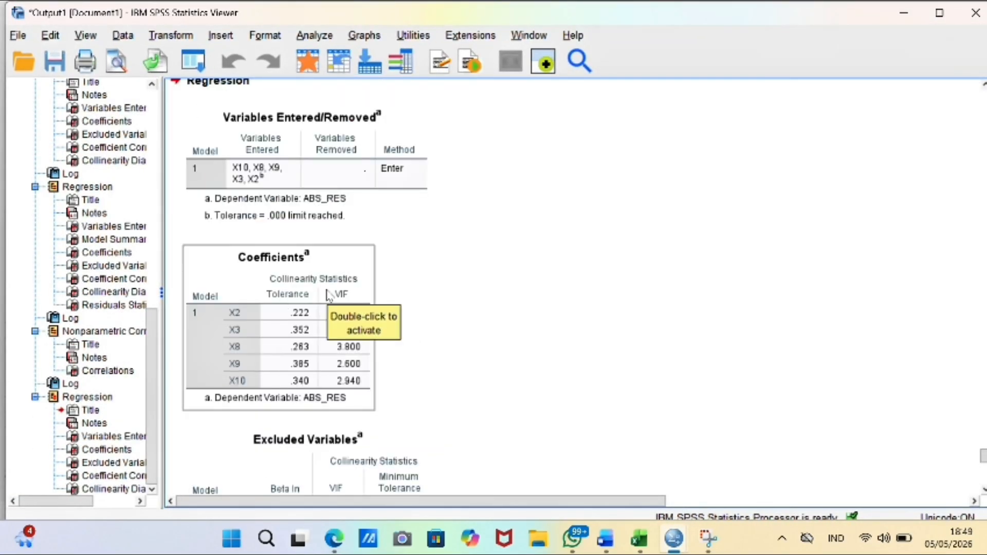
scroll(387, 295, "down", 3)
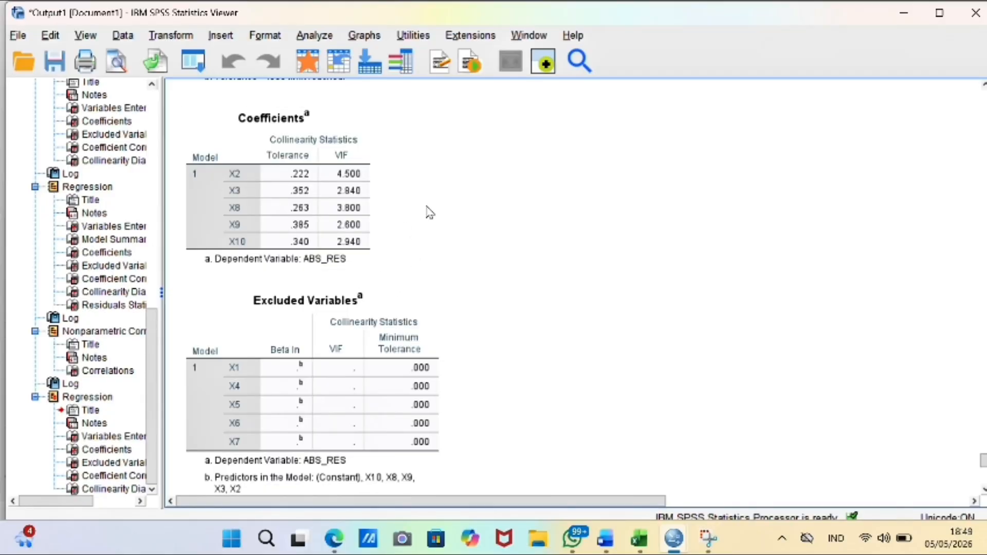
left_click(315, 211)
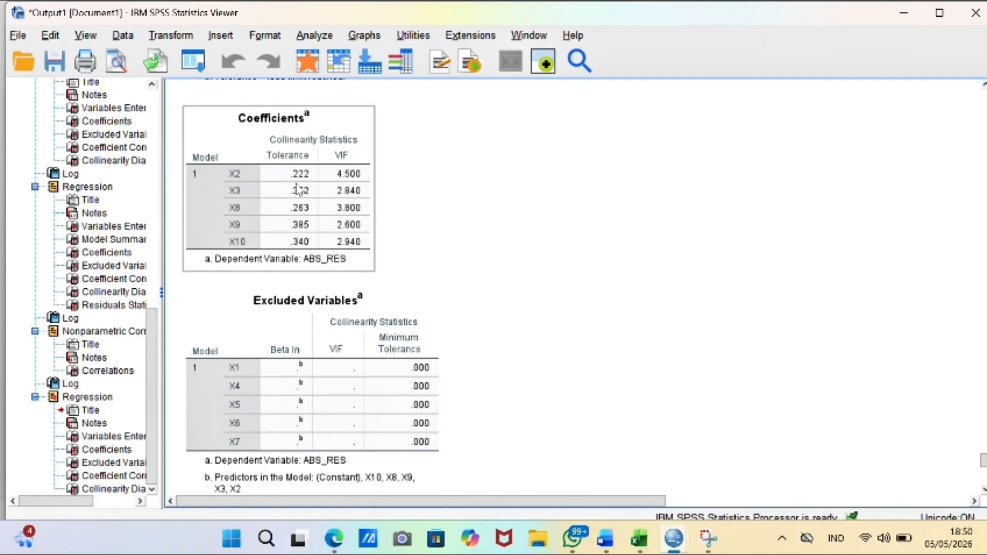
scroll(388, 271, "down", 10)
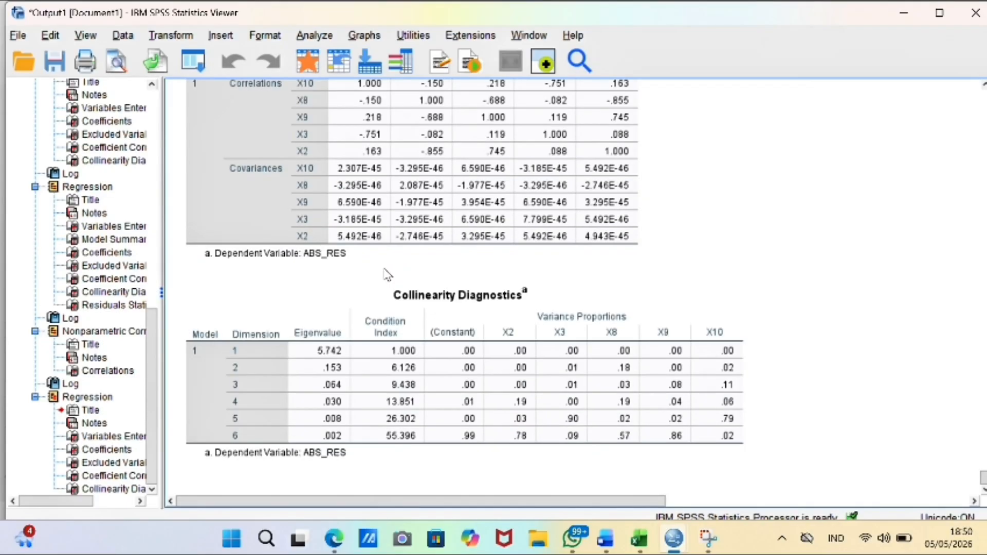
scroll(387, 275, "up", 12)
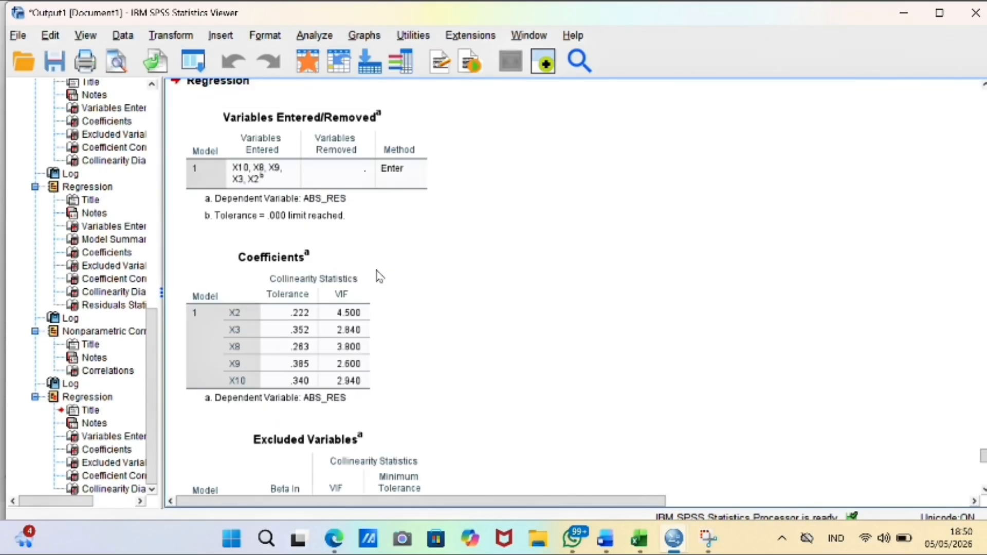
scroll(380, 276, "down", 8)
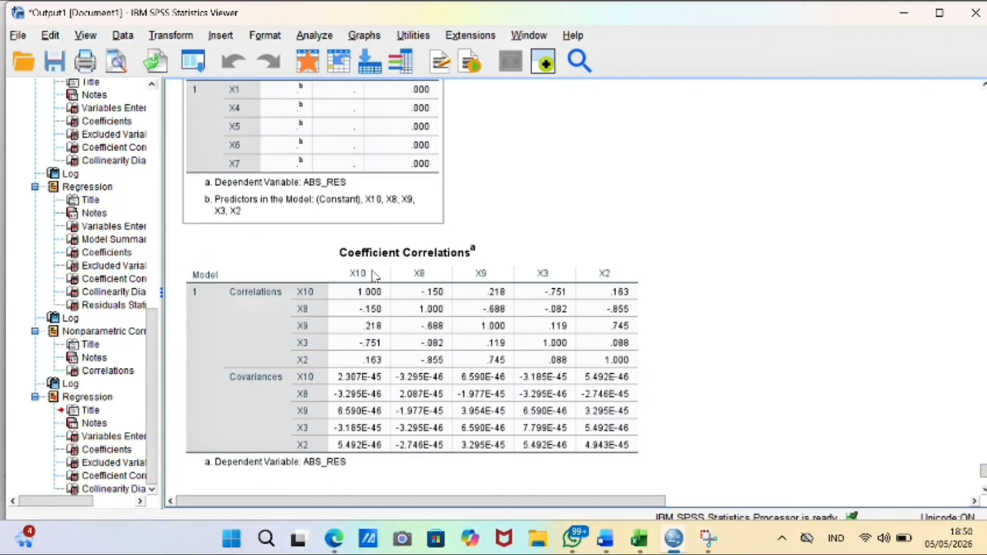
left_click(371, 282)
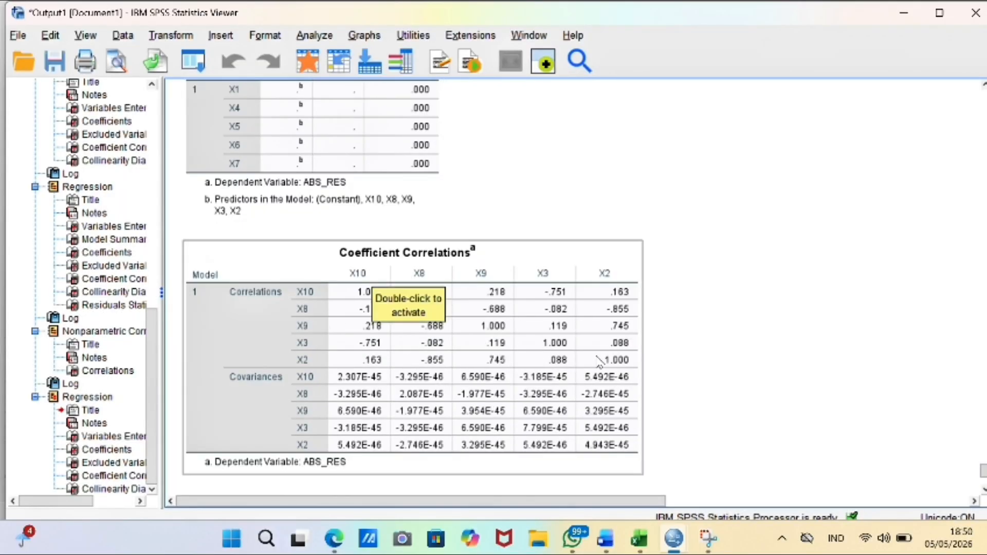